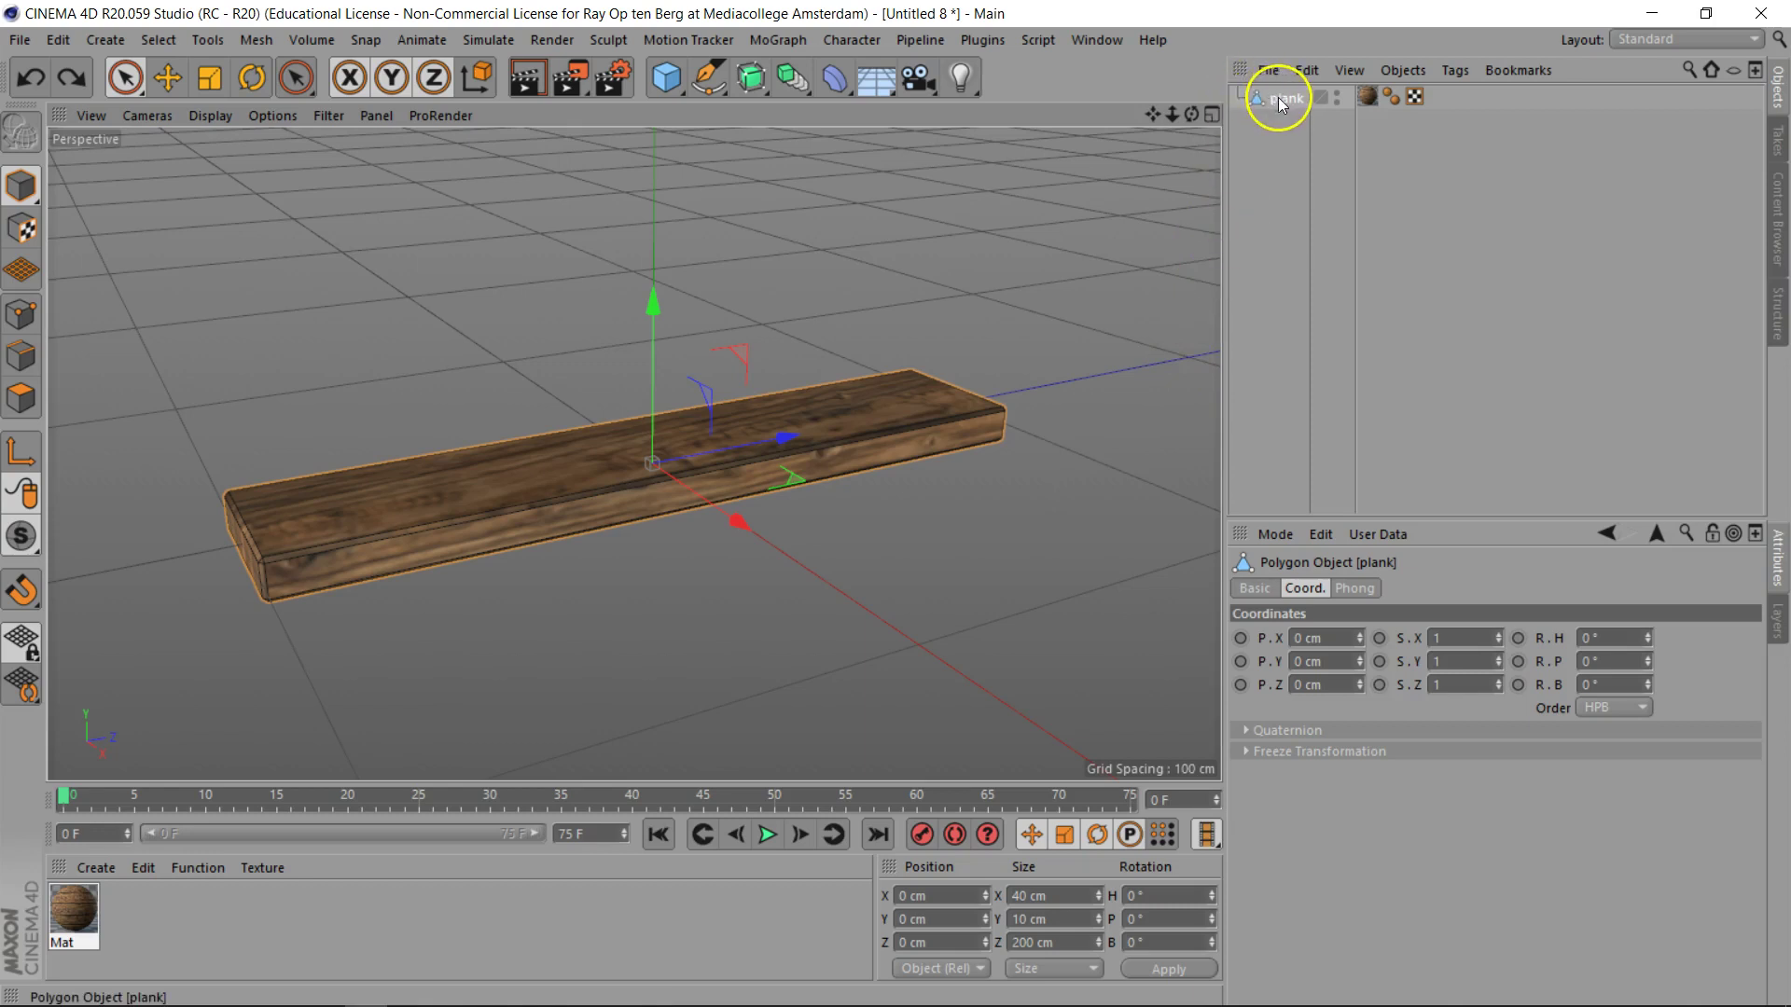
# Step: Duplicate the plank, delete the plank.1 copy, and reselect the original plank
pyautogui.keyDown('ctrl'); pyautogui.moveTo(1279, 97); pyautogui.dragTo(1278, 126); pyautogui.keyUp('ctrl')
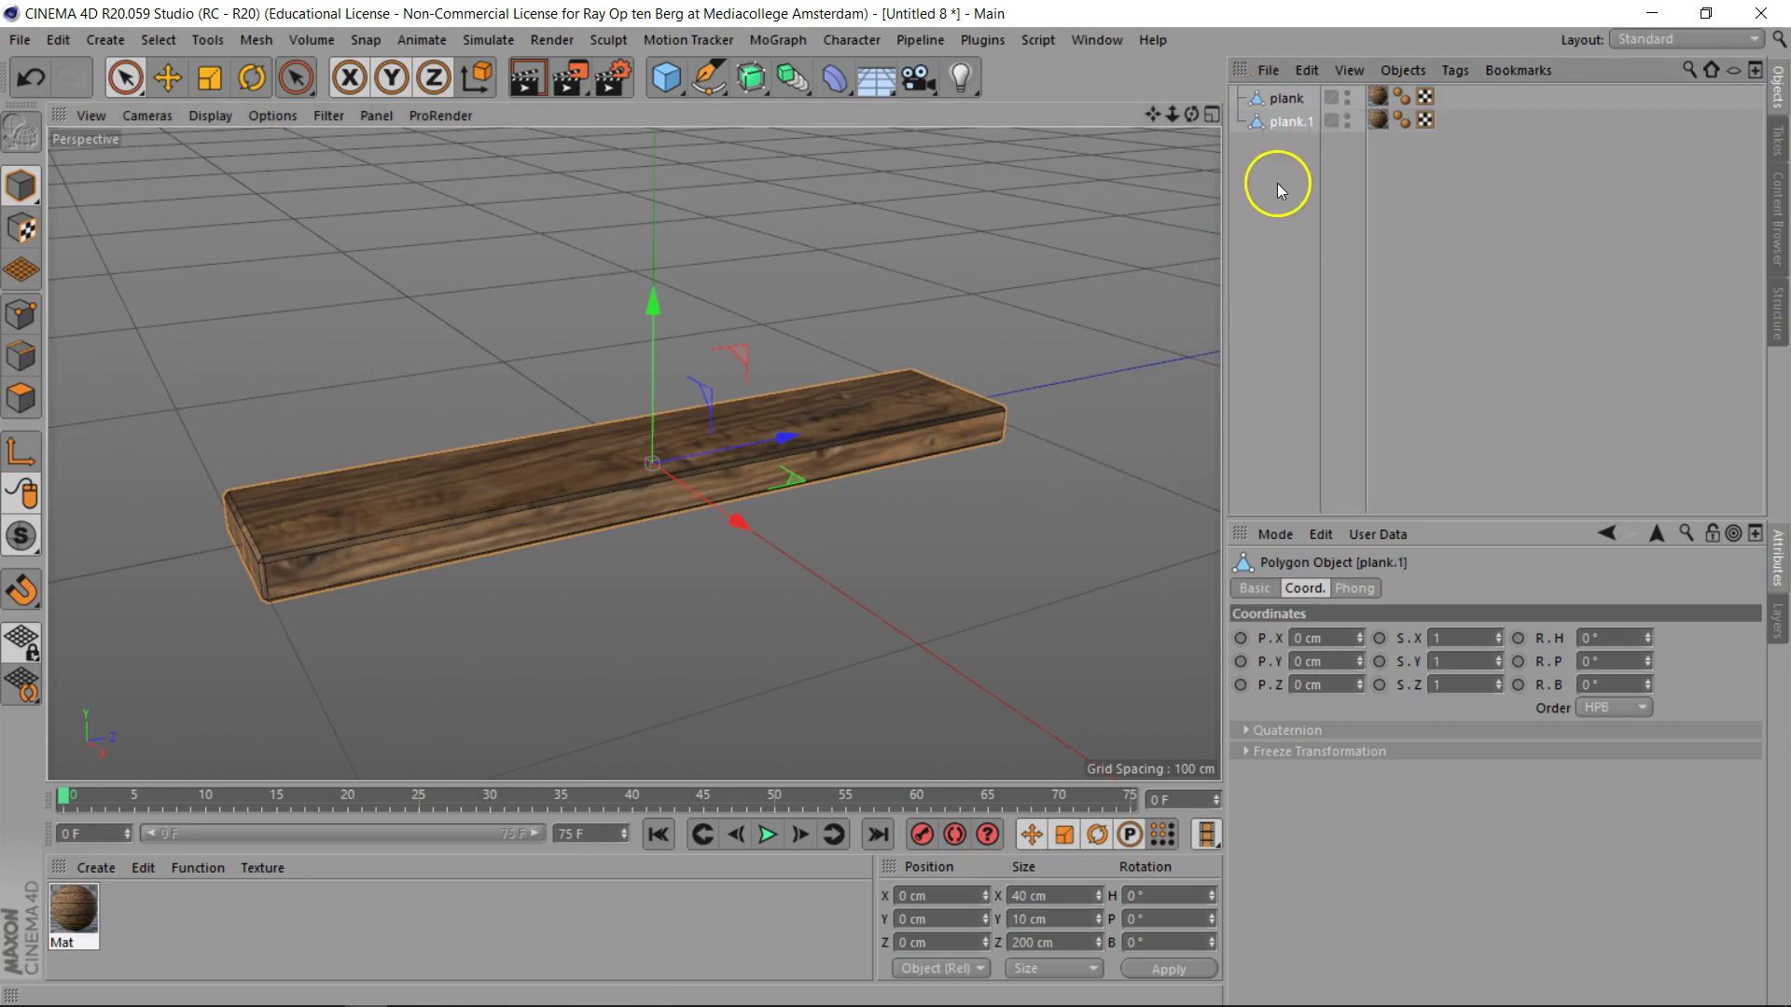
pyautogui.click(1324, 136)
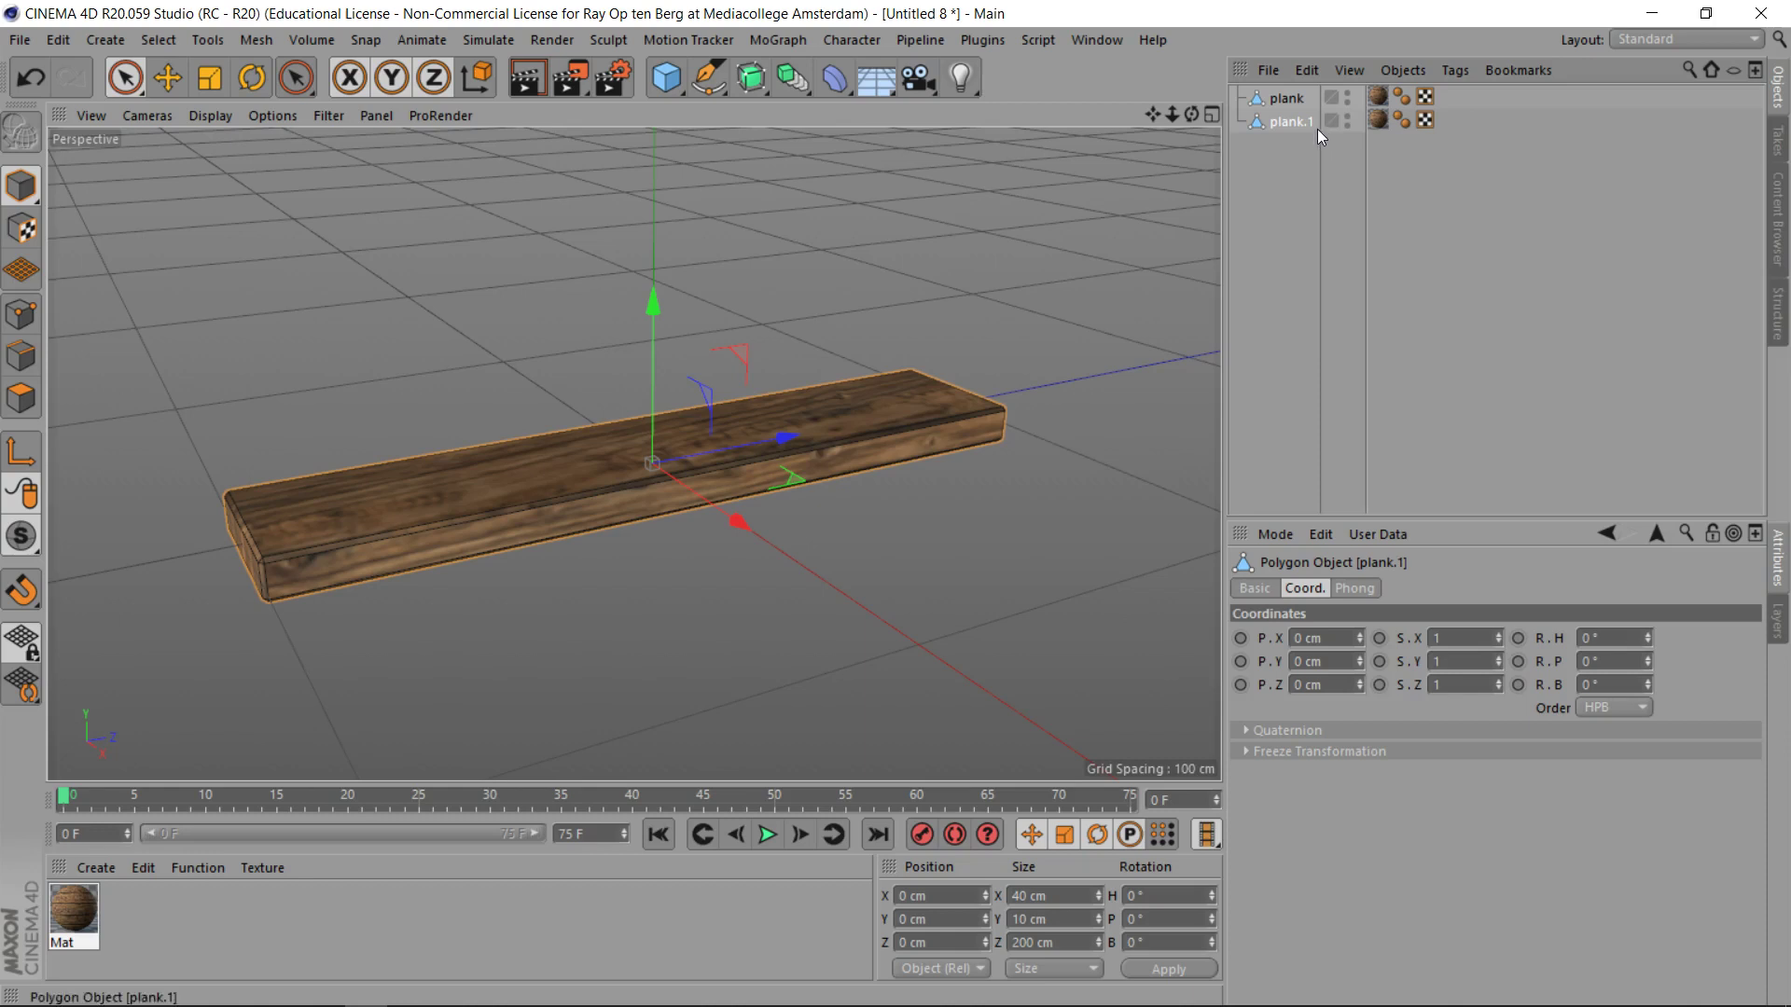
pyautogui.click(1296, 123)
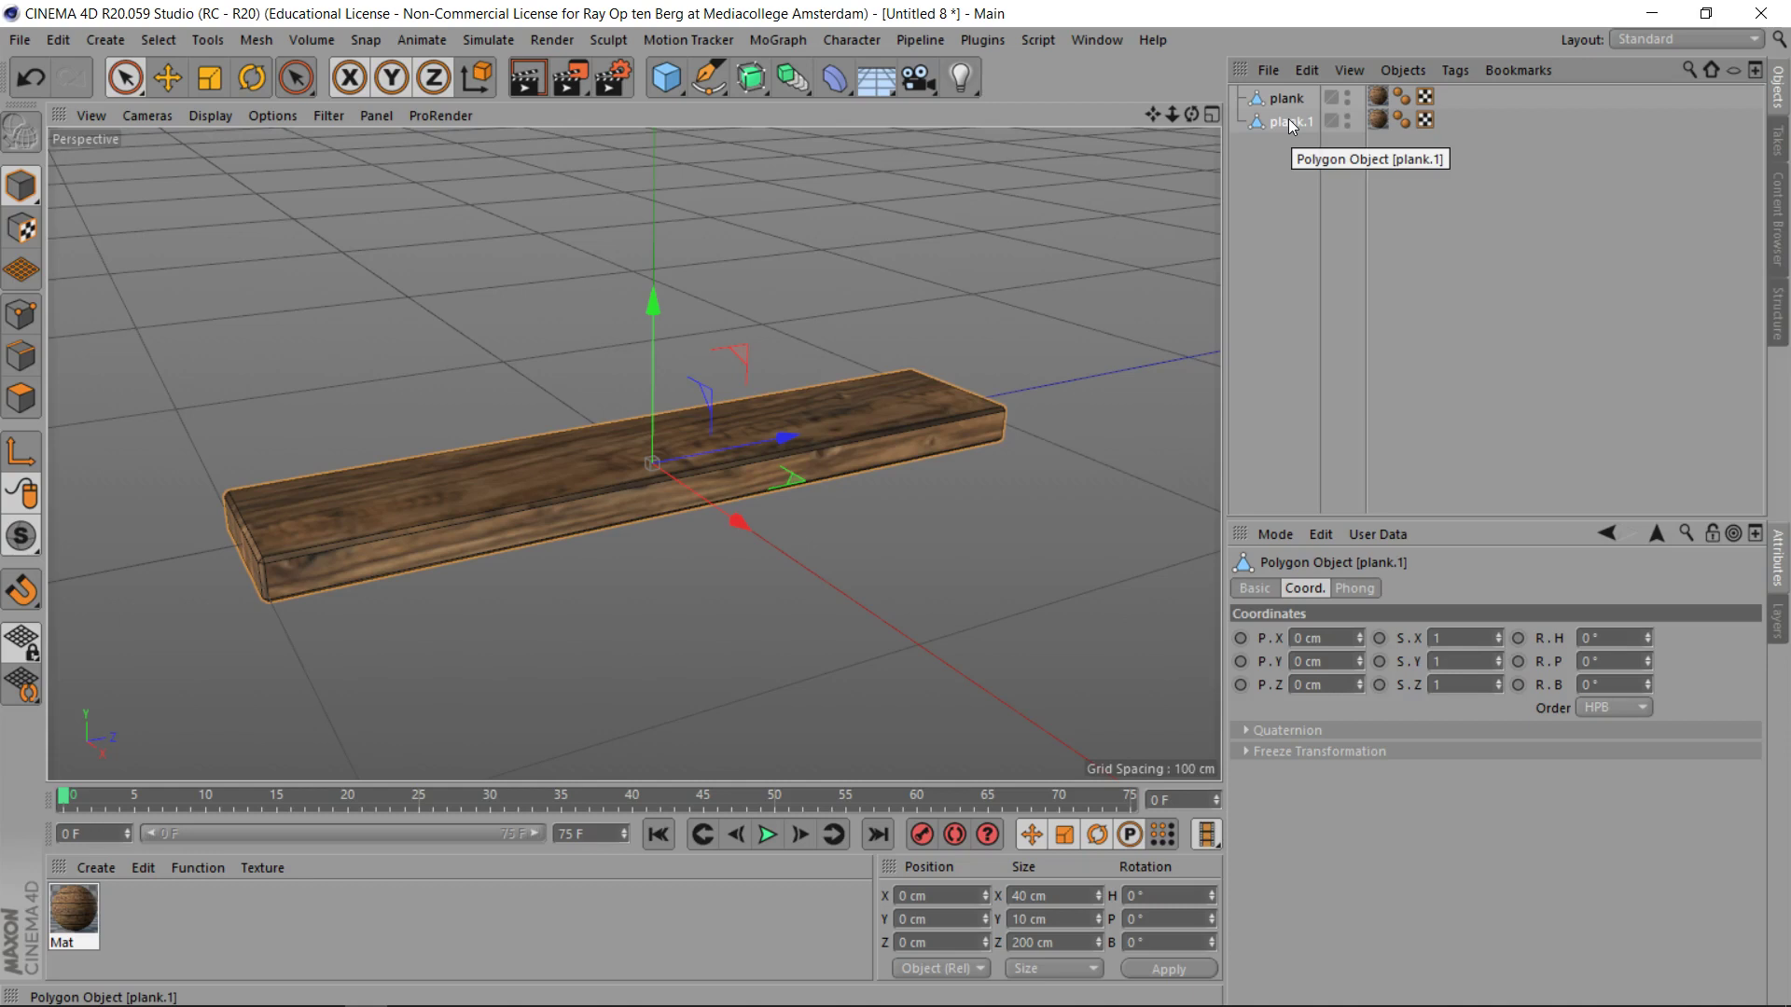
pyautogui.press('Delete')
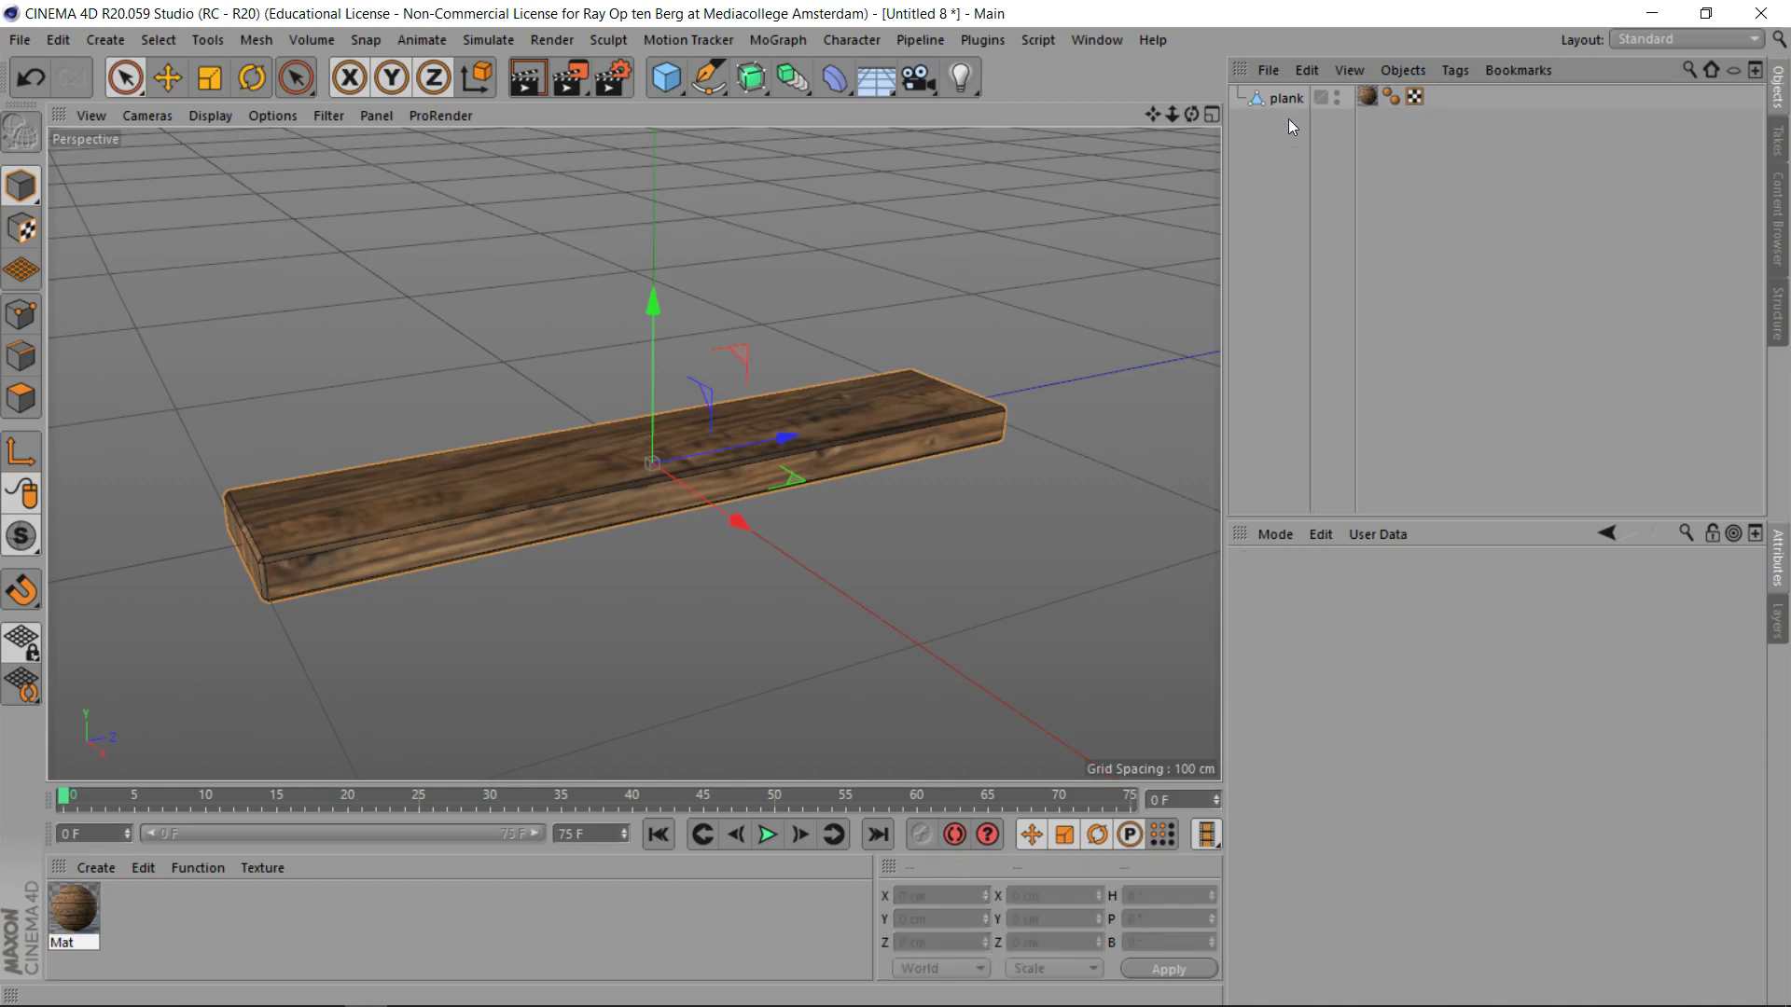
pyautogui.click(1287, 103)
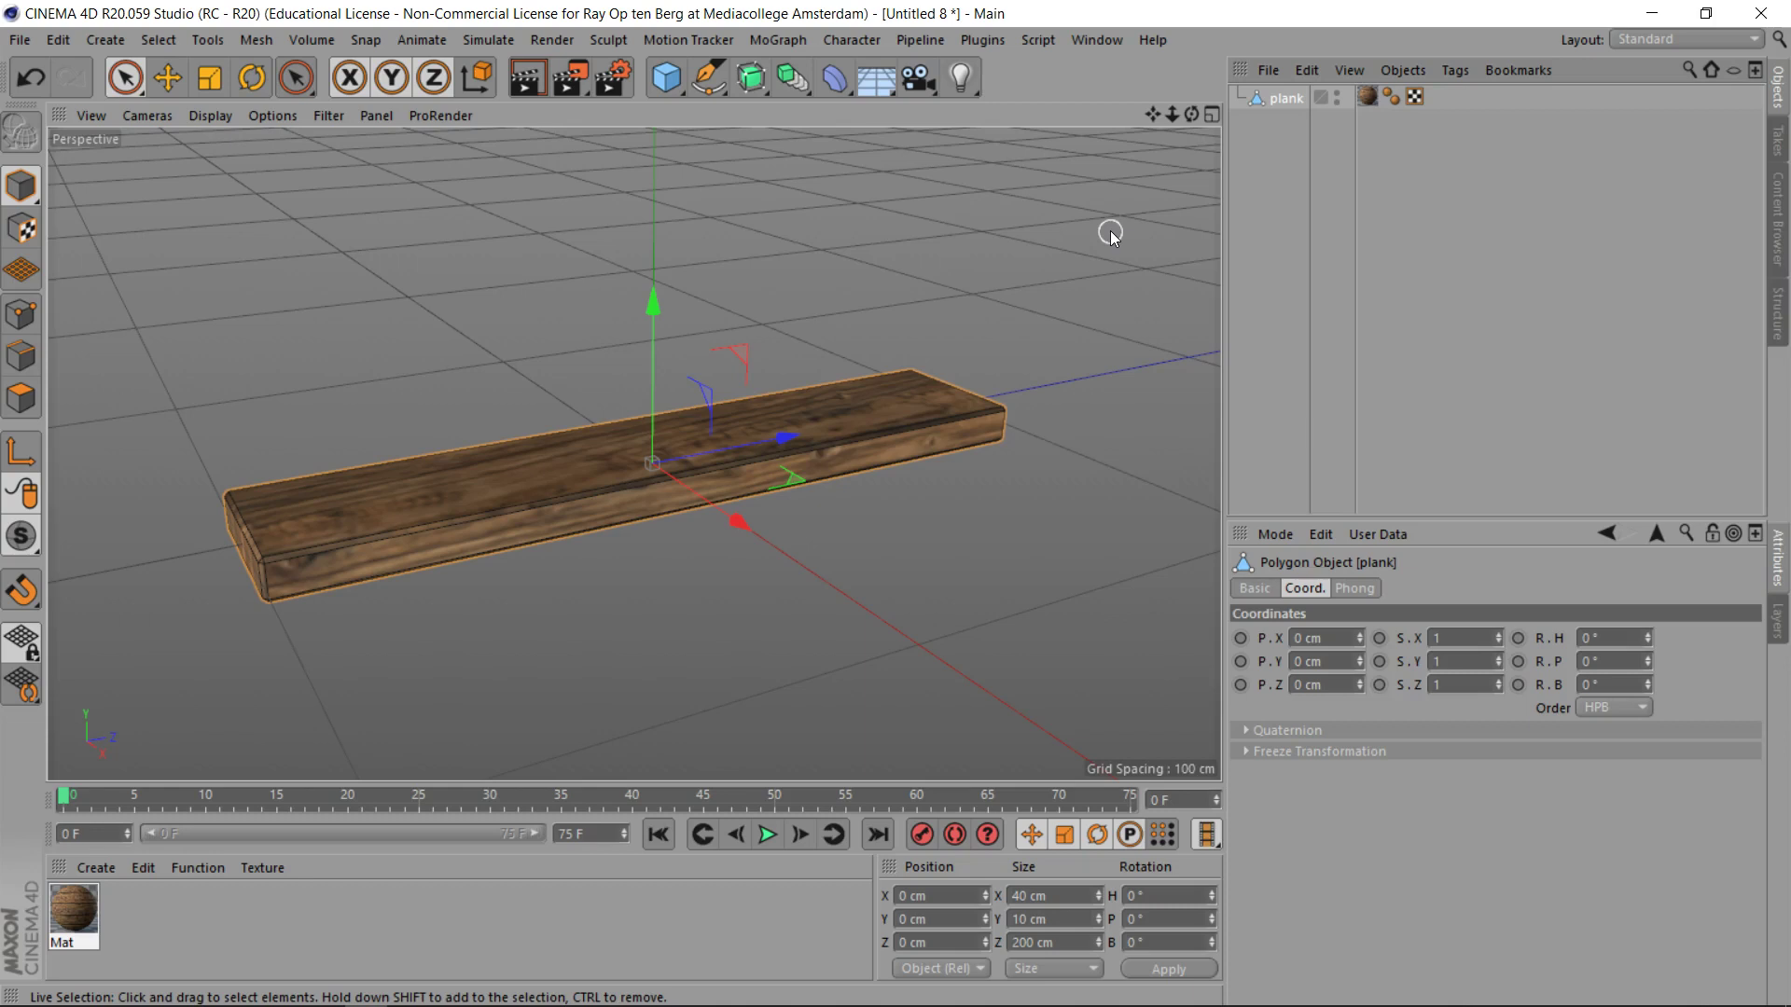
# Step: Add a first Loop/Path Cut around the plank's middle at a 50% offset
pyautogui.moveTo(551, 463); pyautogui.dragTo(408, 575)
pyautogui.press('k')
pyautogui.press('l')
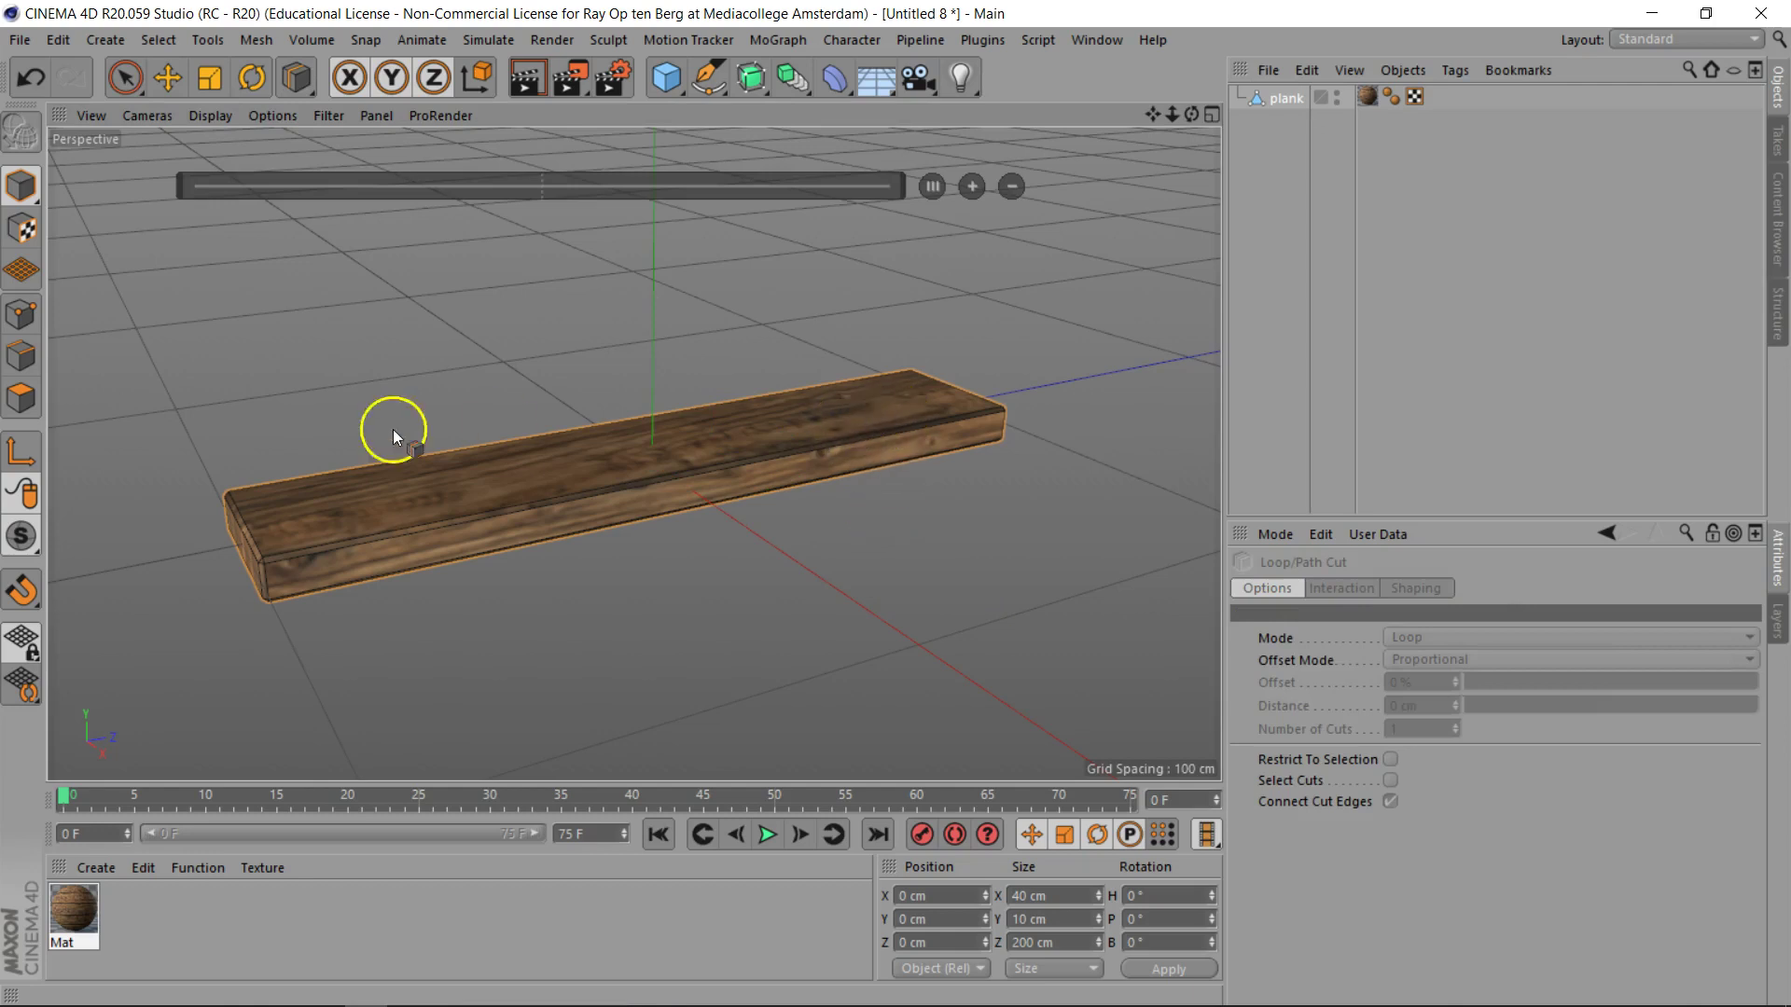
pyautogui.click(20, 398)
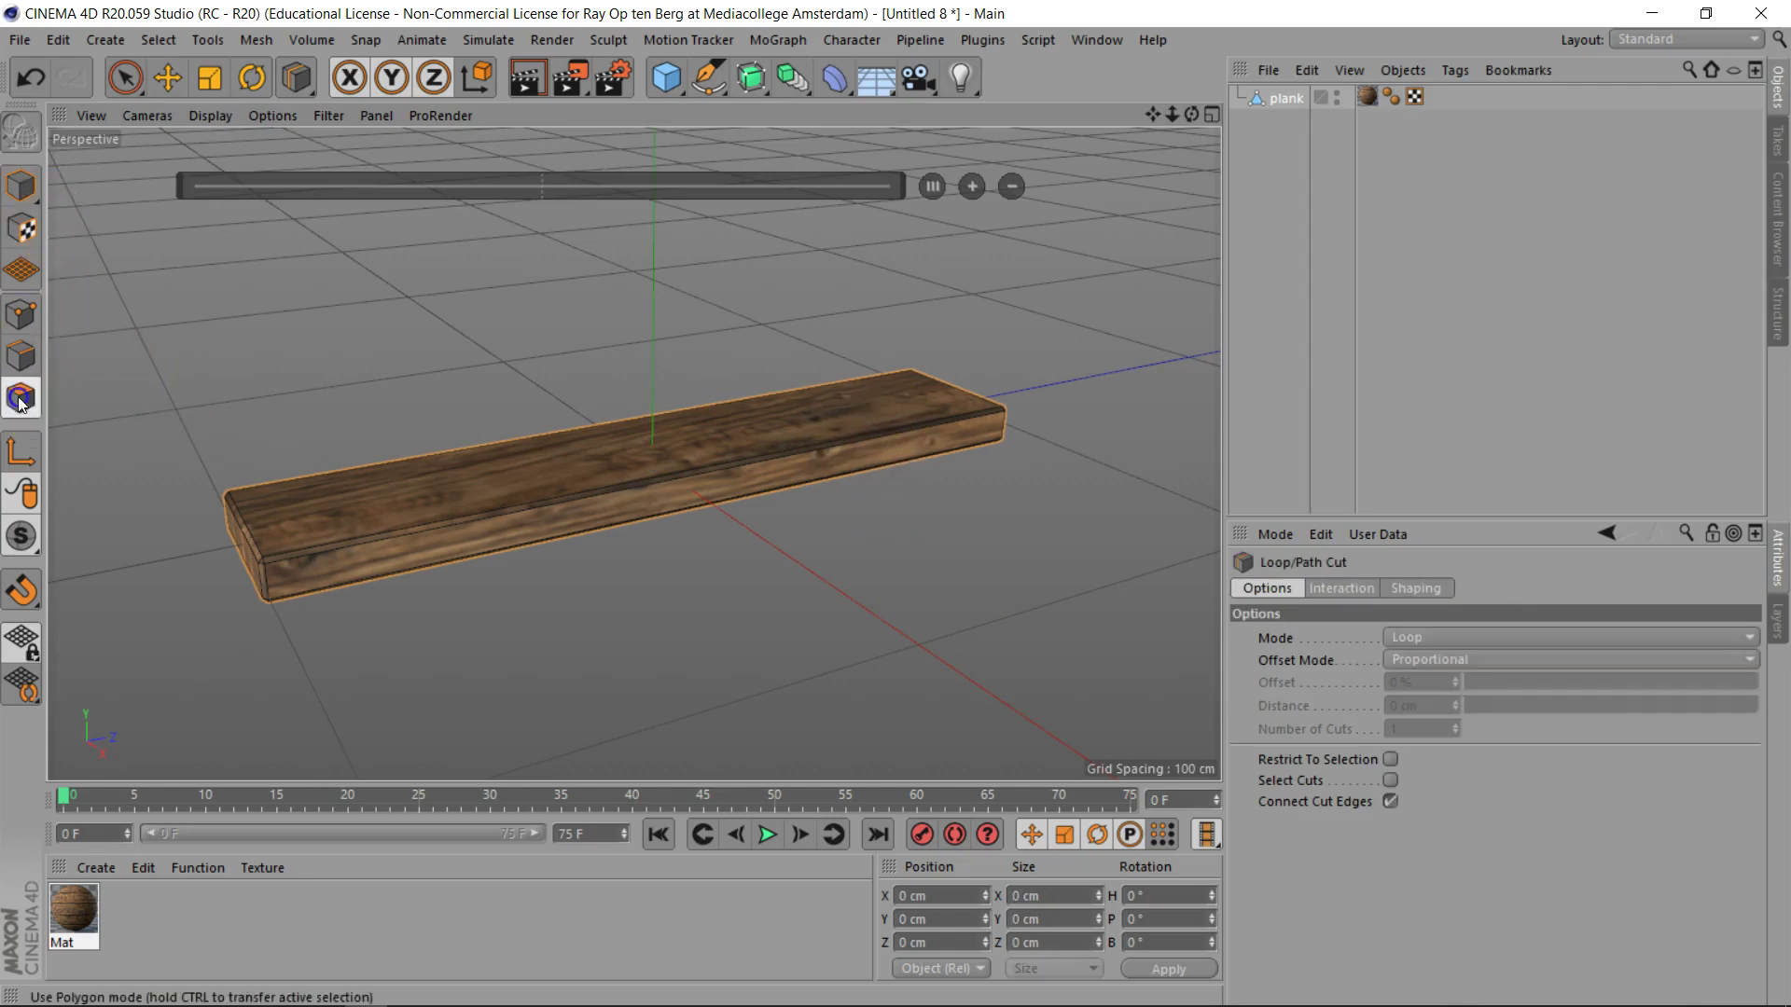
pyautogui.click(572, 585)
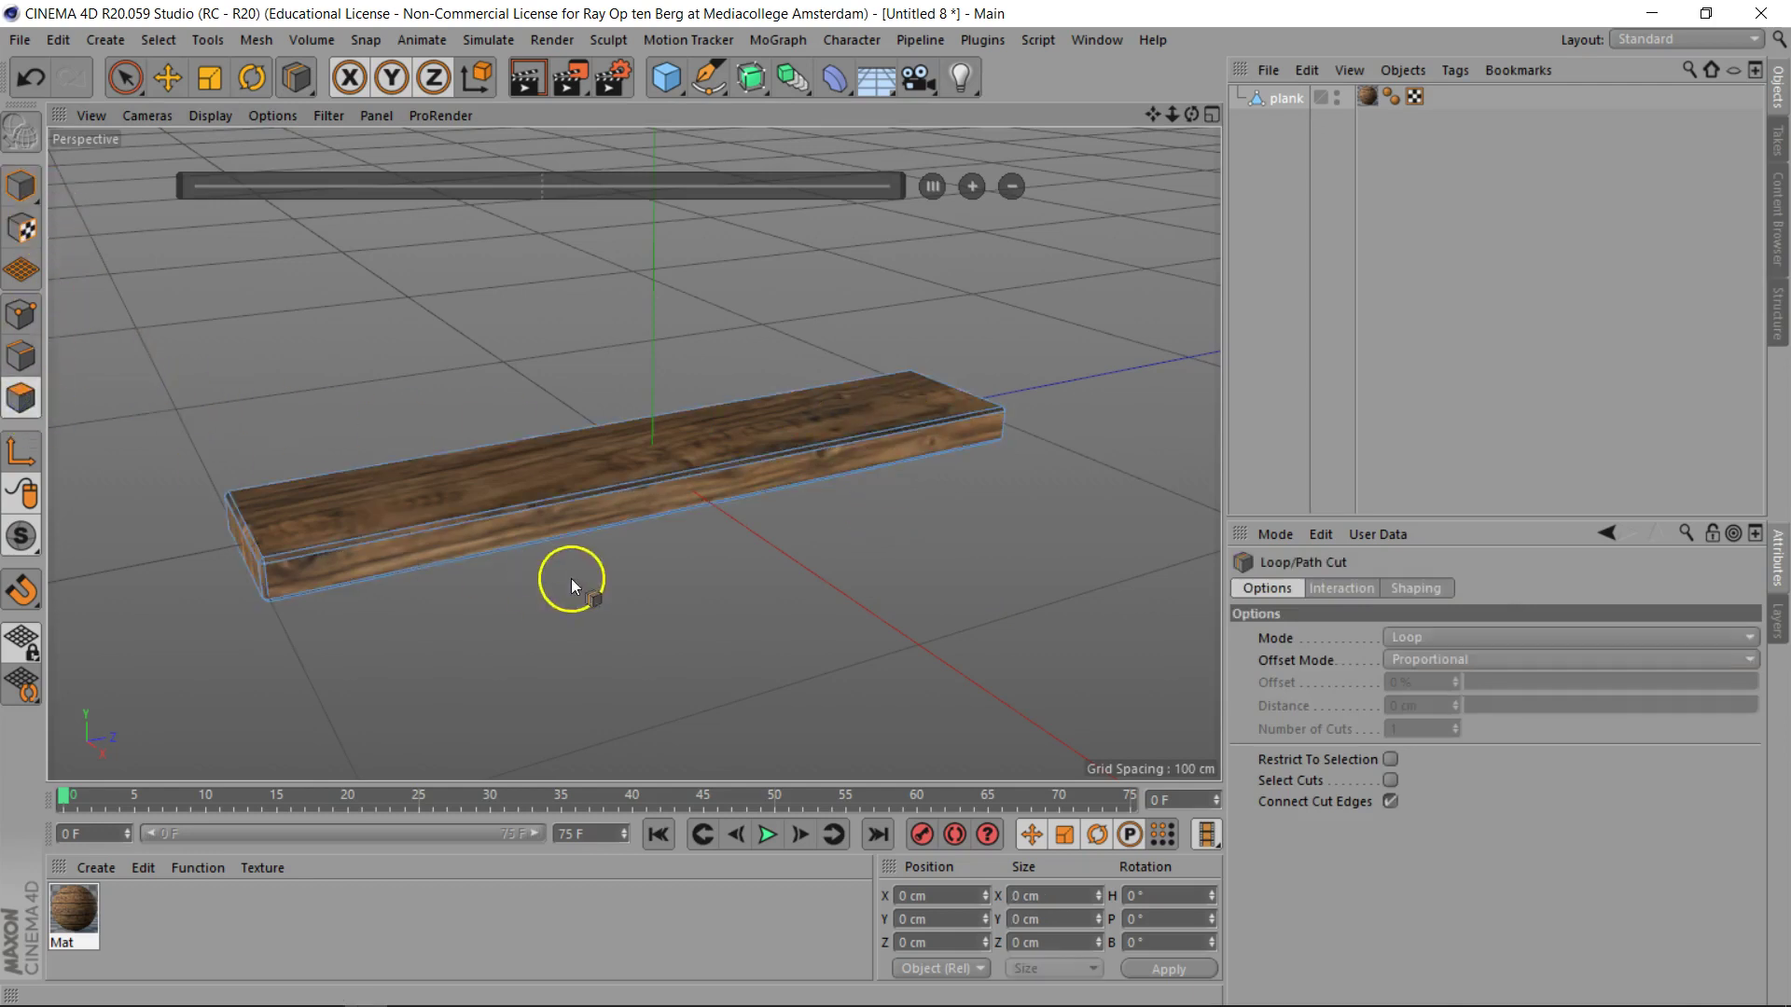
pyautogui.click(686, 481)
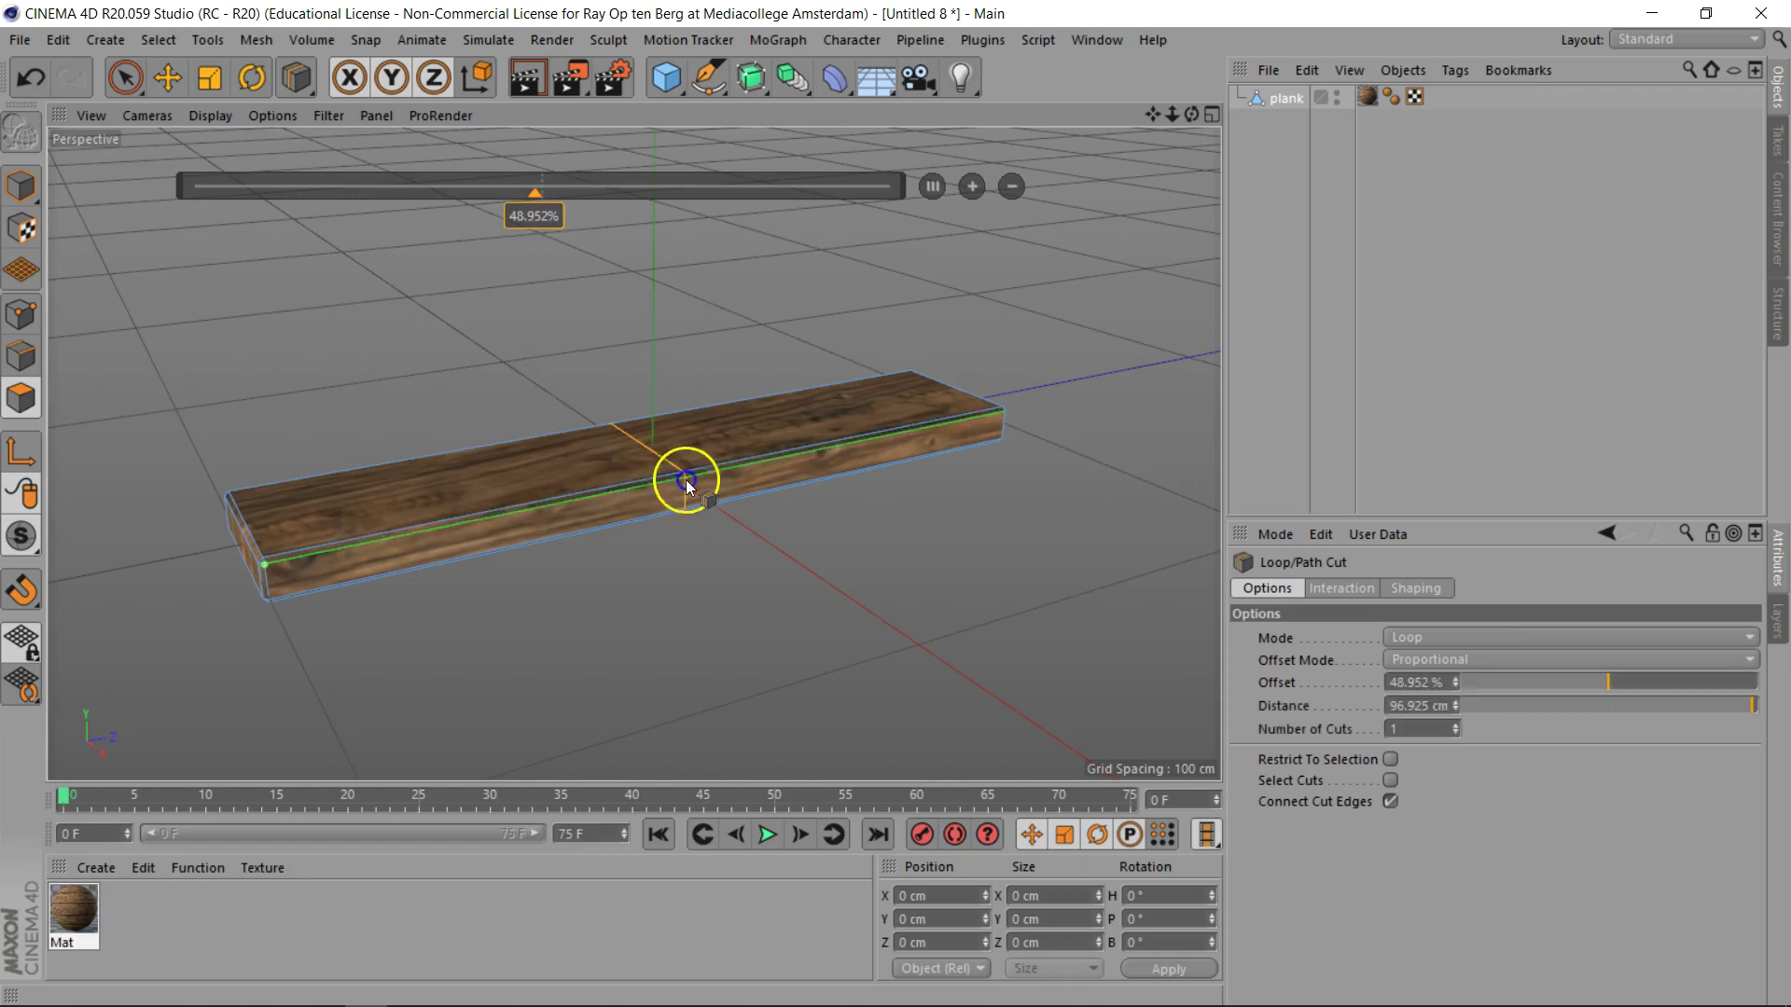
pyautogui.doubleClick(538, 220)
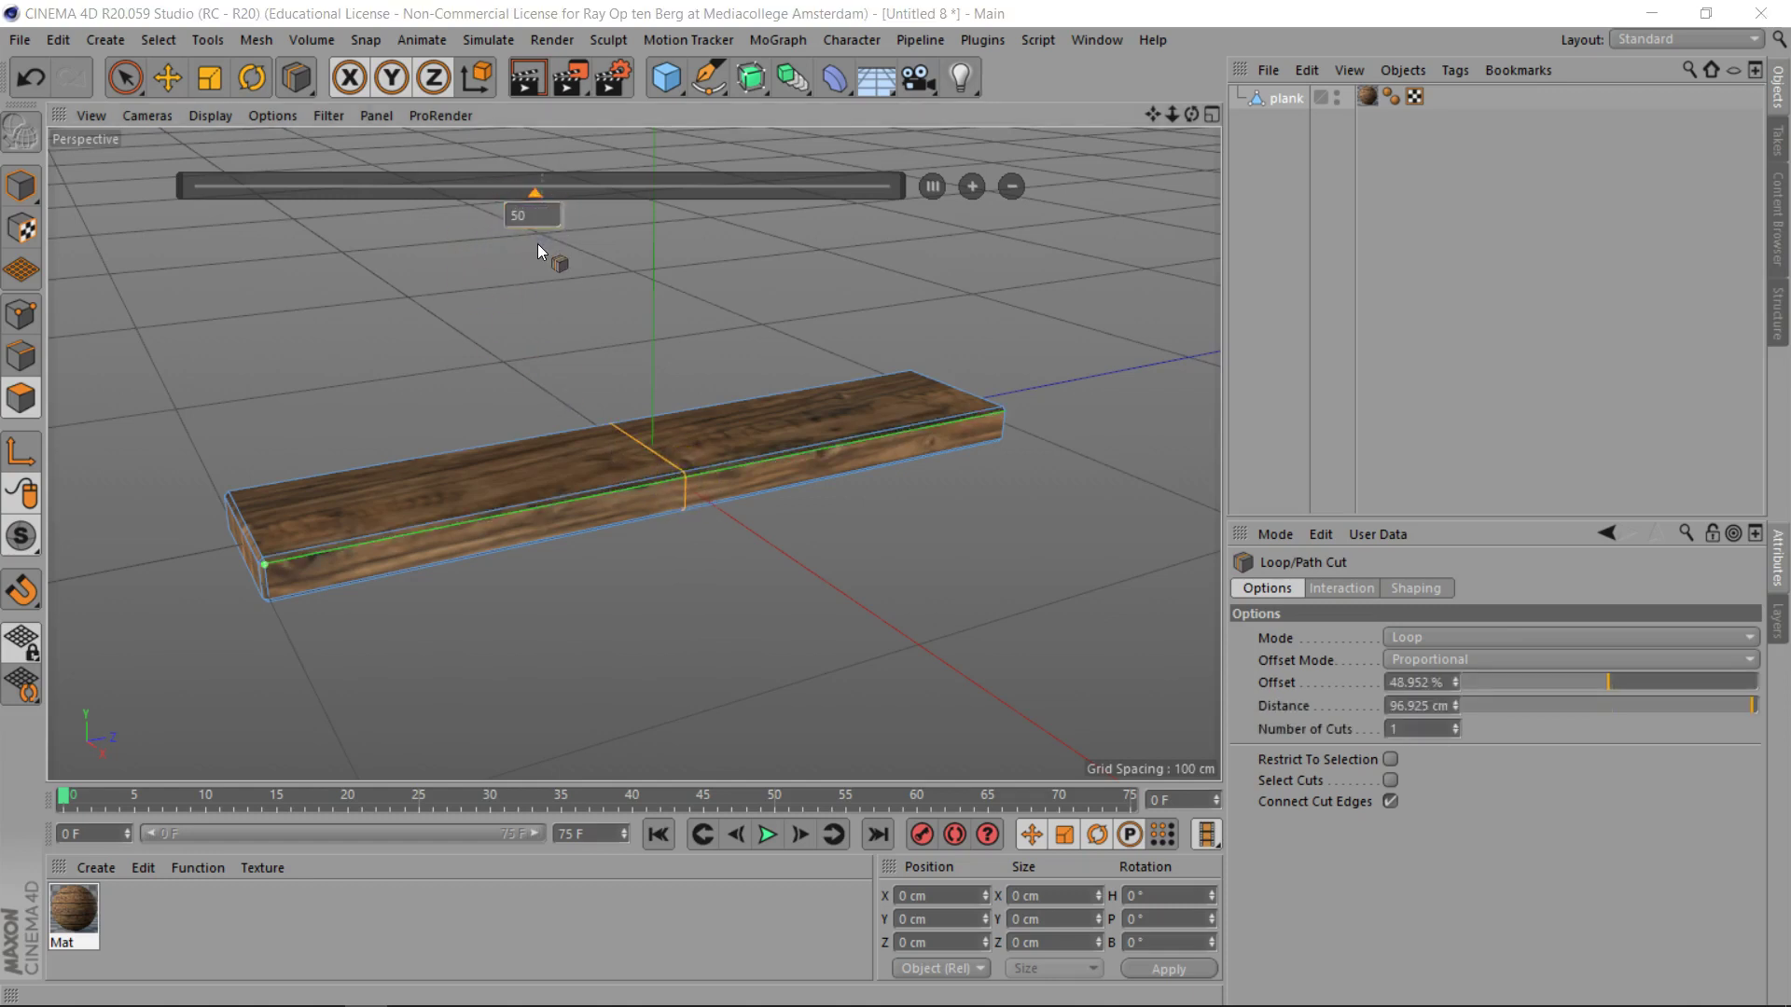
pyautogui.press('Return')
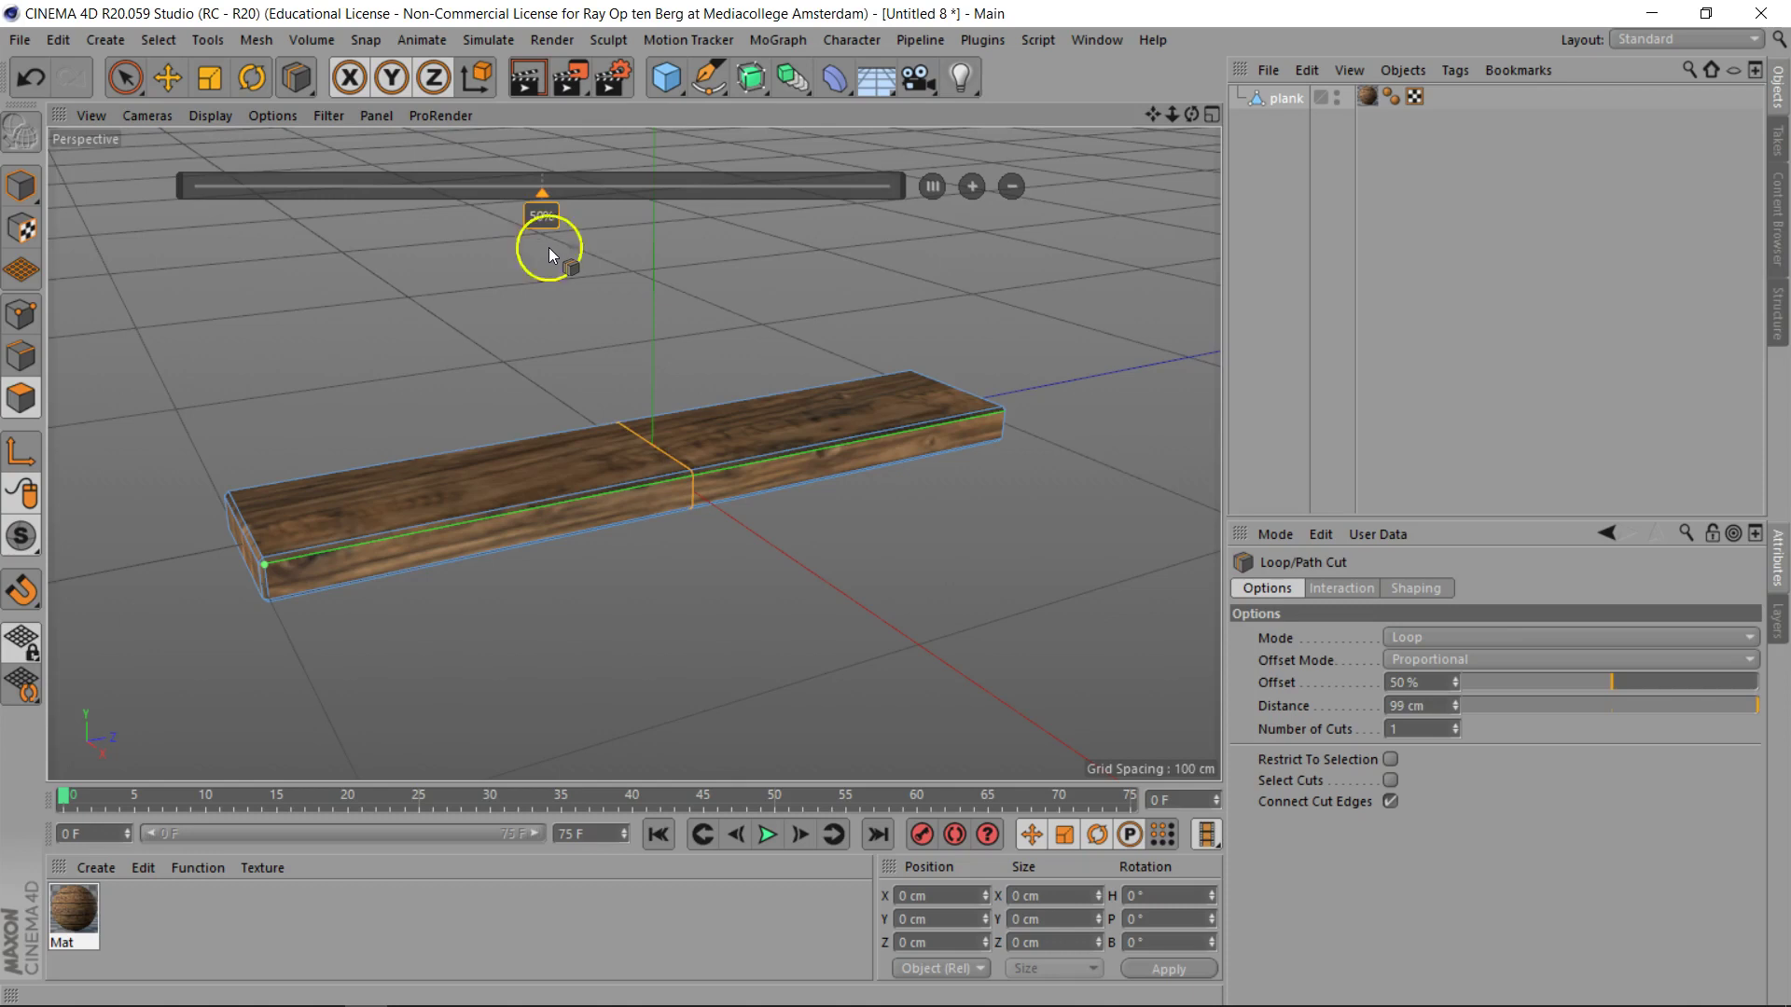
# Step: Add six more loop cuts spread along the plank's left and right halves
pyautogui.click(871, 448)
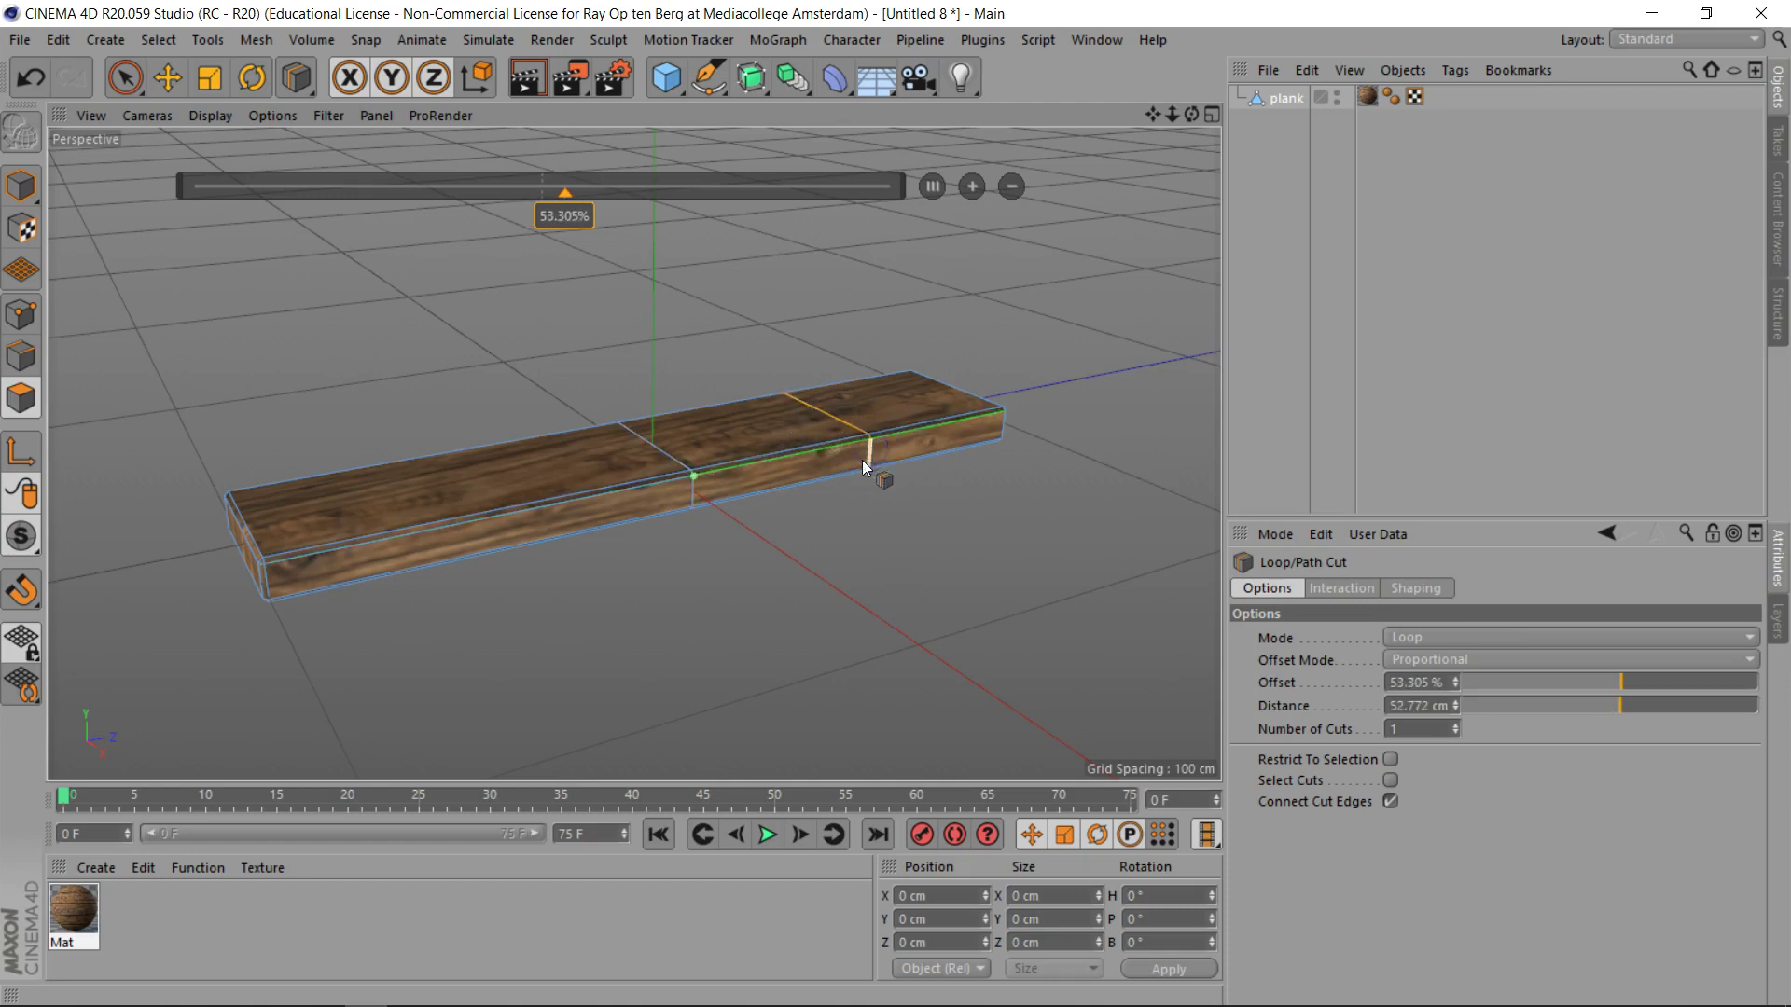
pyautogui.click(507, 523)
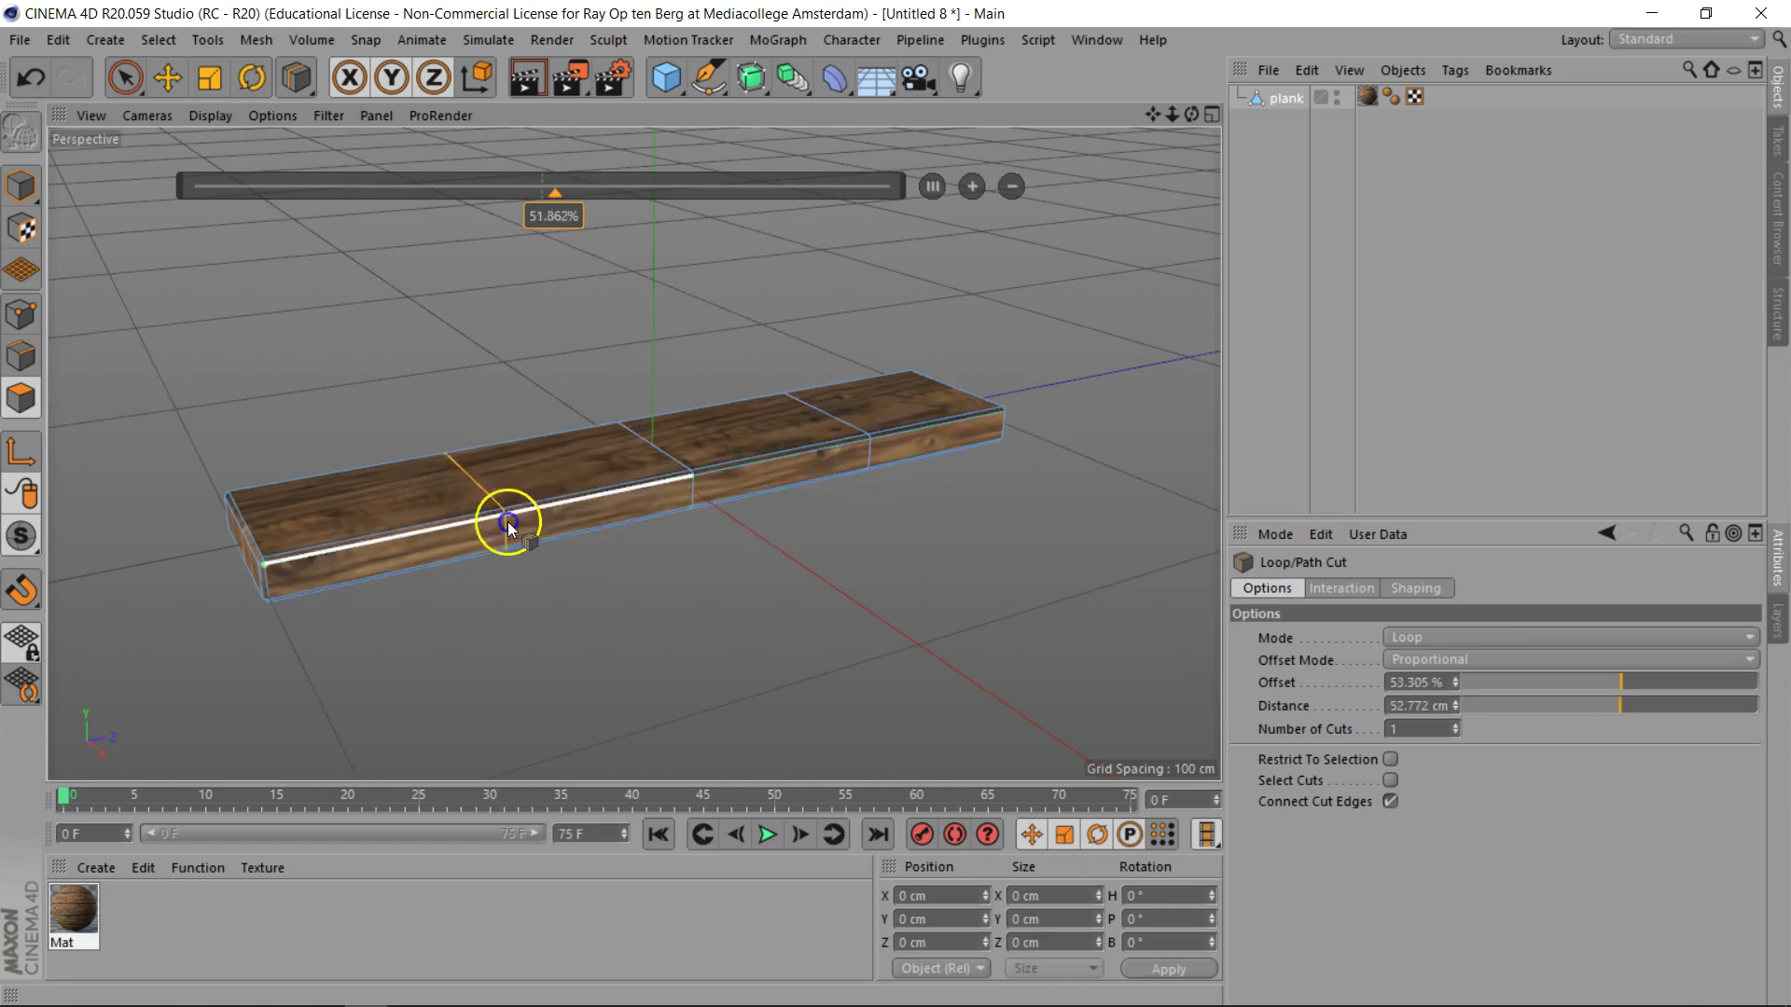
pyautogui.click(390, 539)
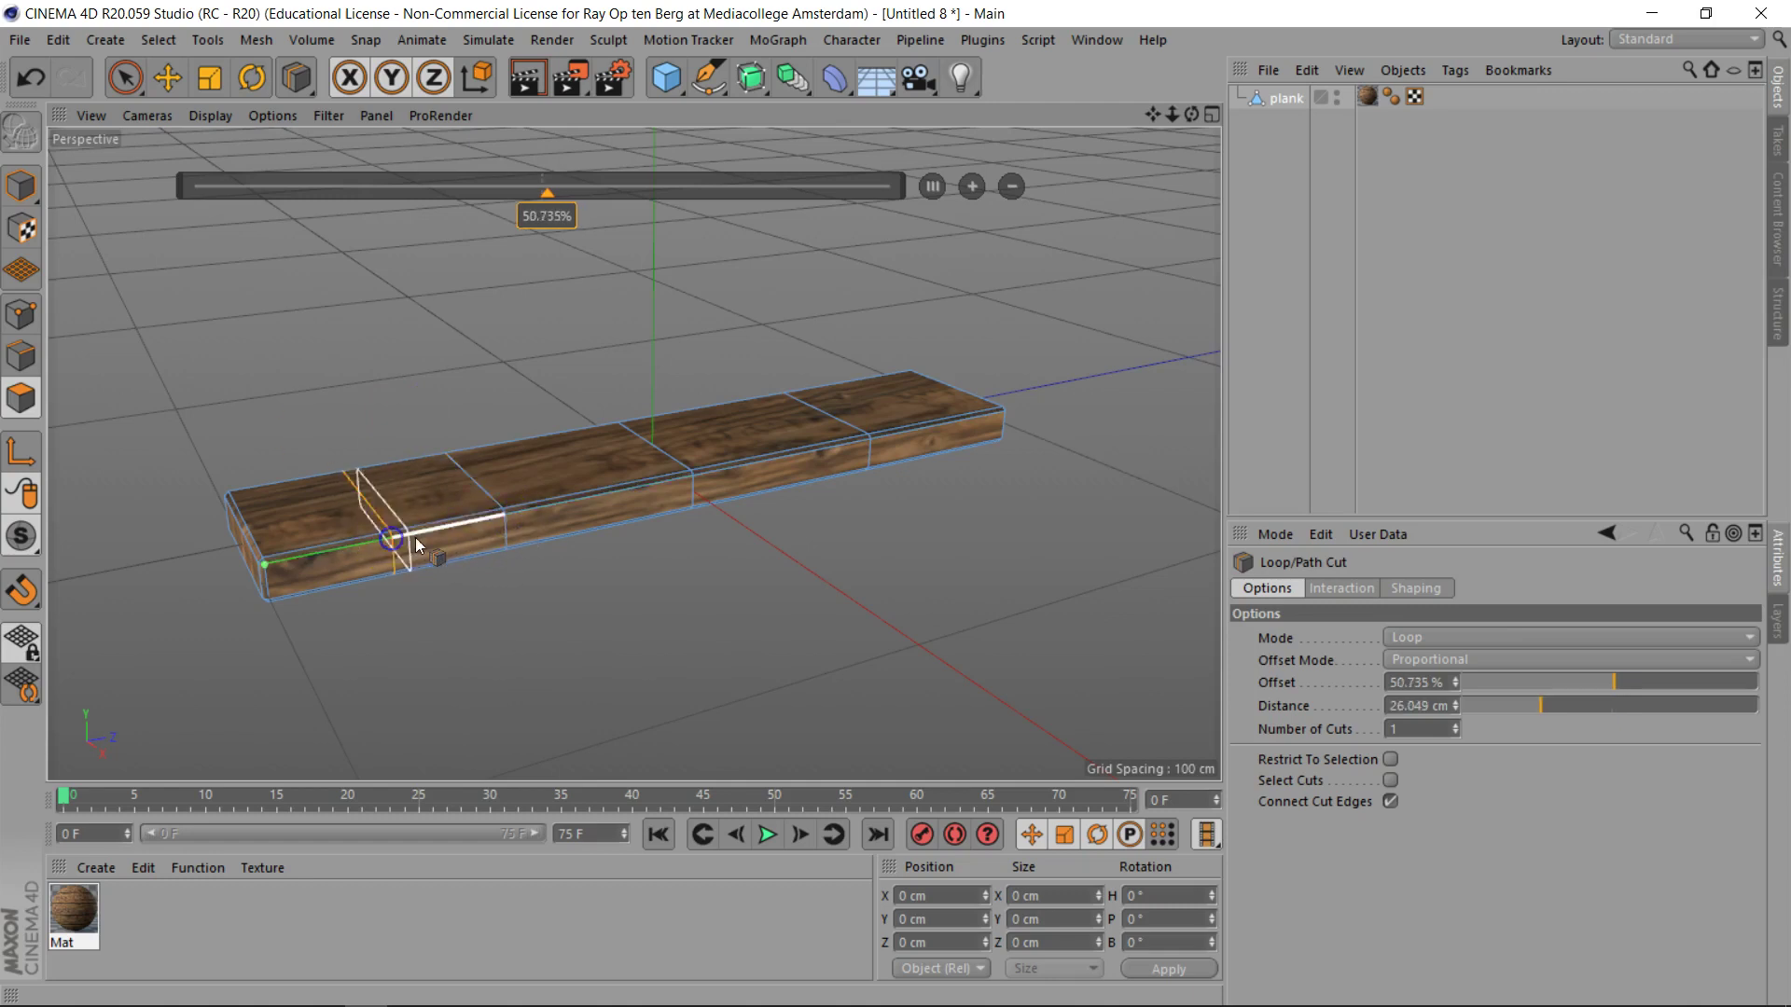
pyautogui.click(613, 520)
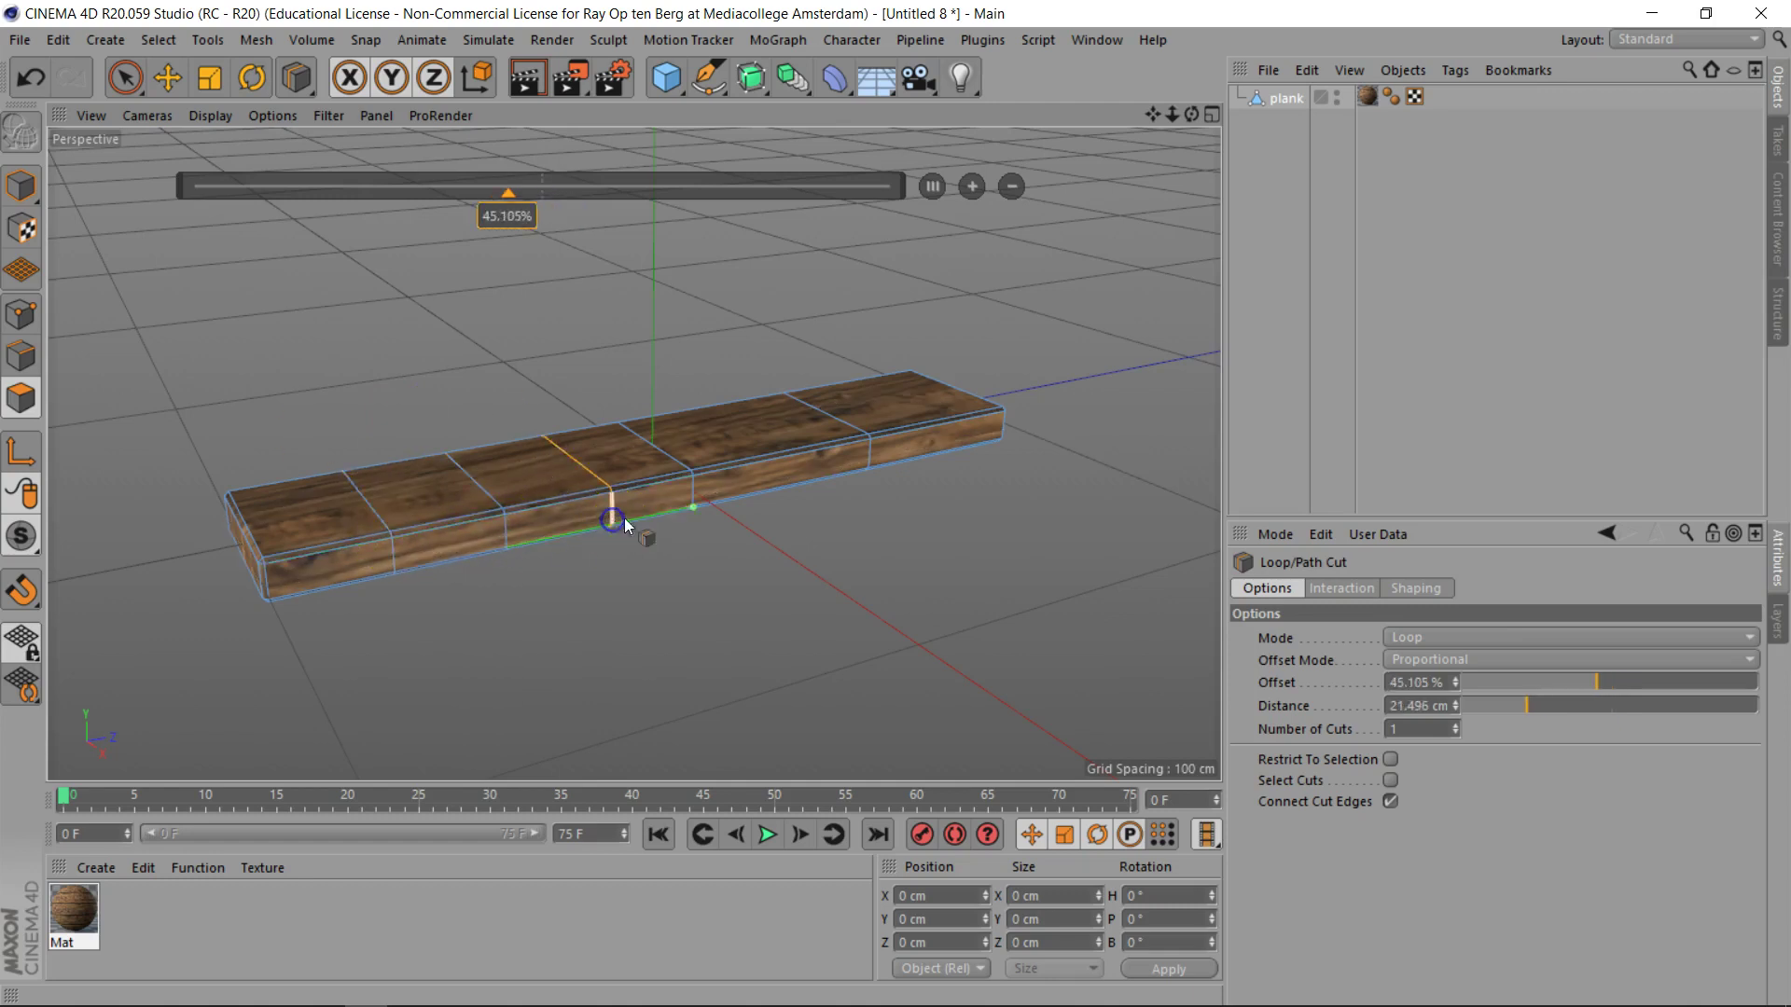
pyautogui.click(797, 483)
pyautogui.click(938, 446)
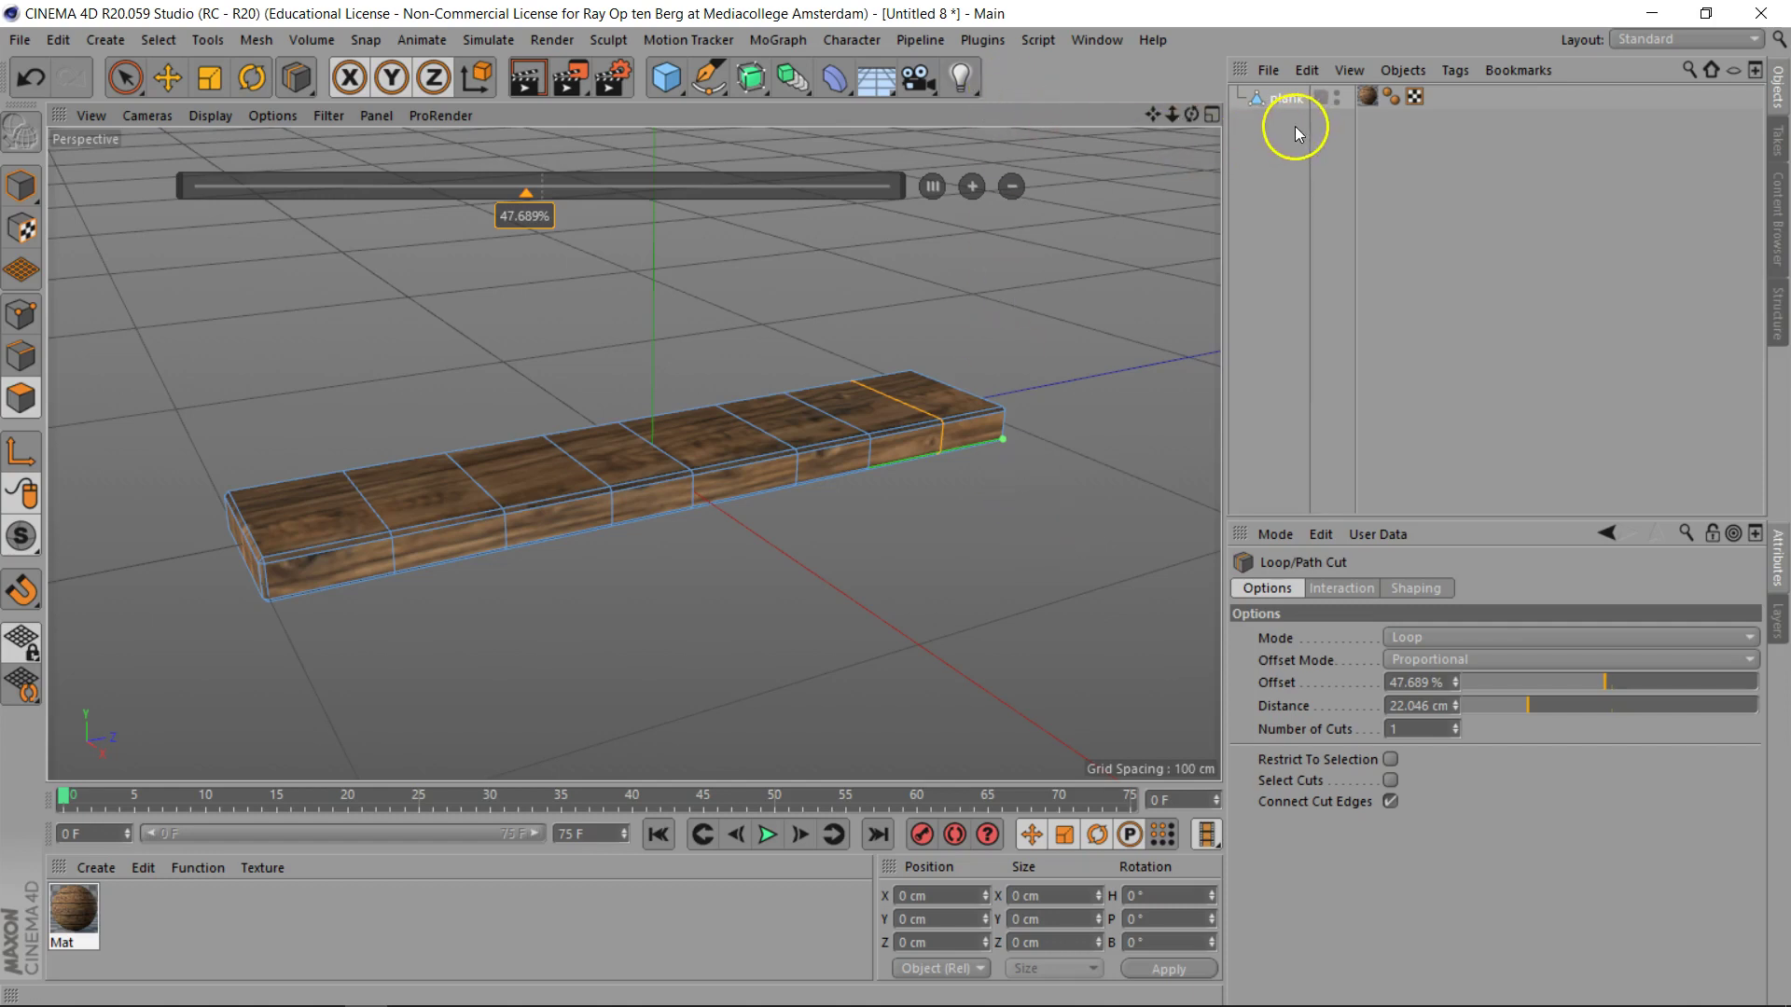
# Step: Add a Bend deformer, frame the scene, and set its Strength to 56°
pyautogui.click(834, 85)
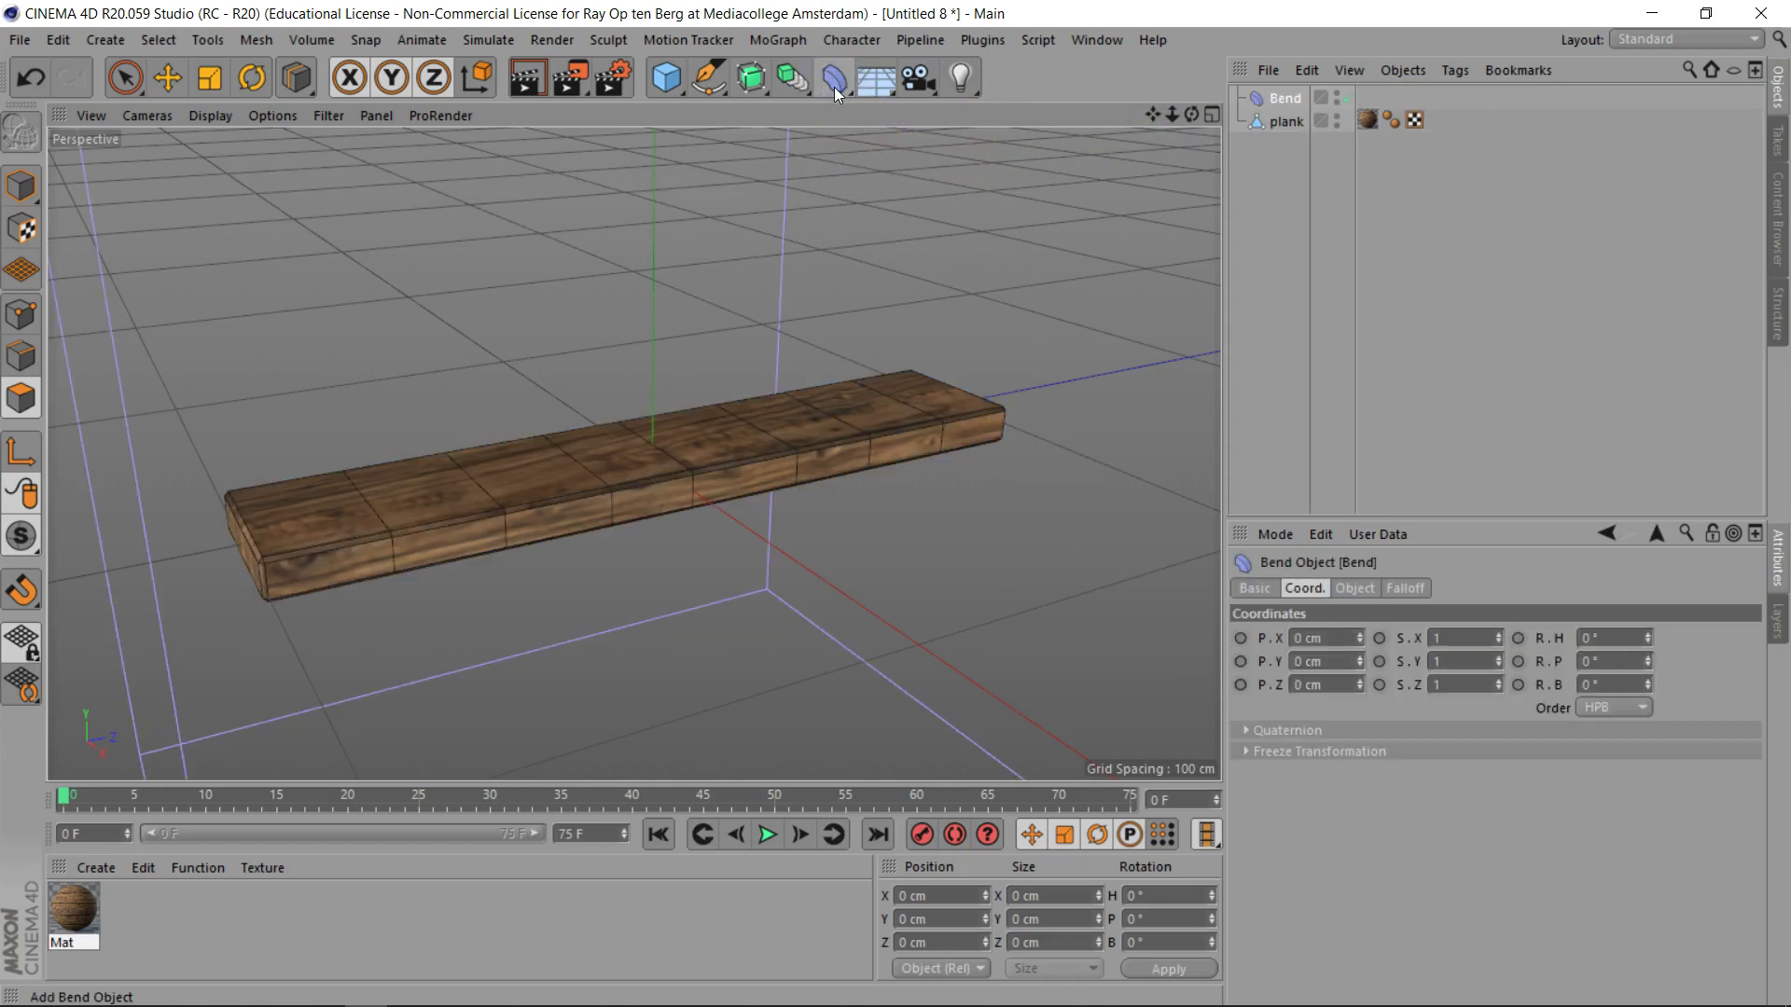
pyautogui.press('h')
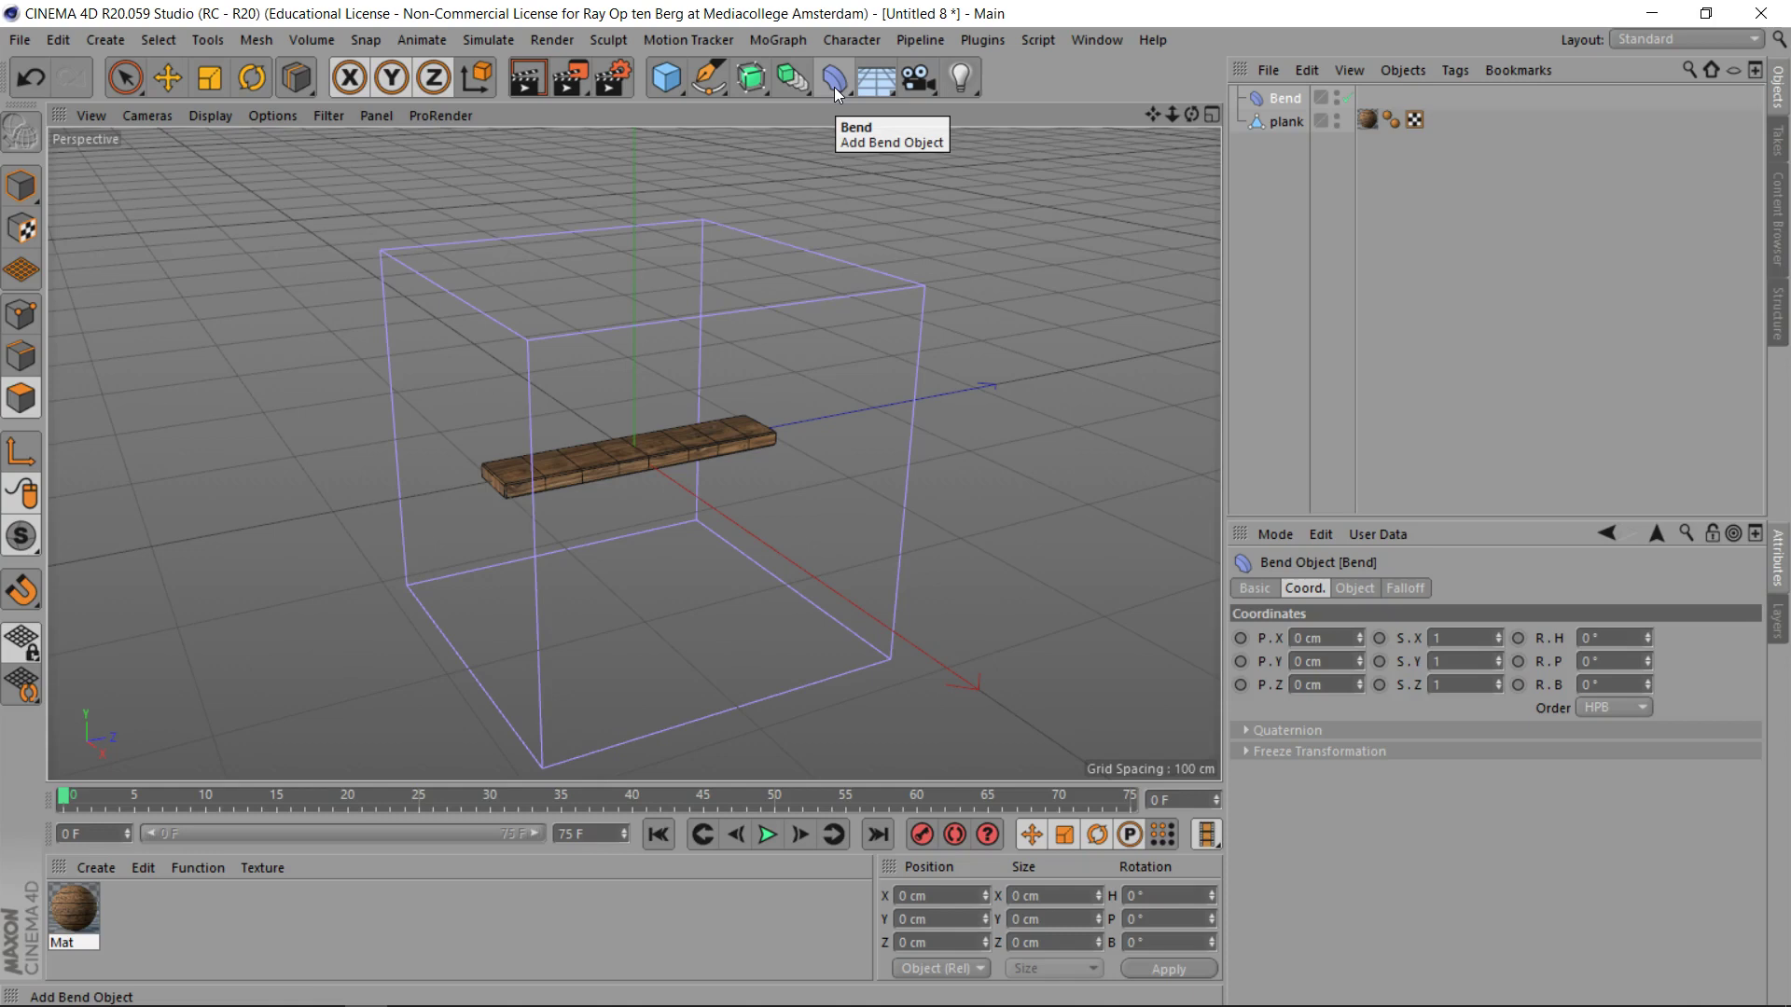
pyautogui.click(1349, 589)
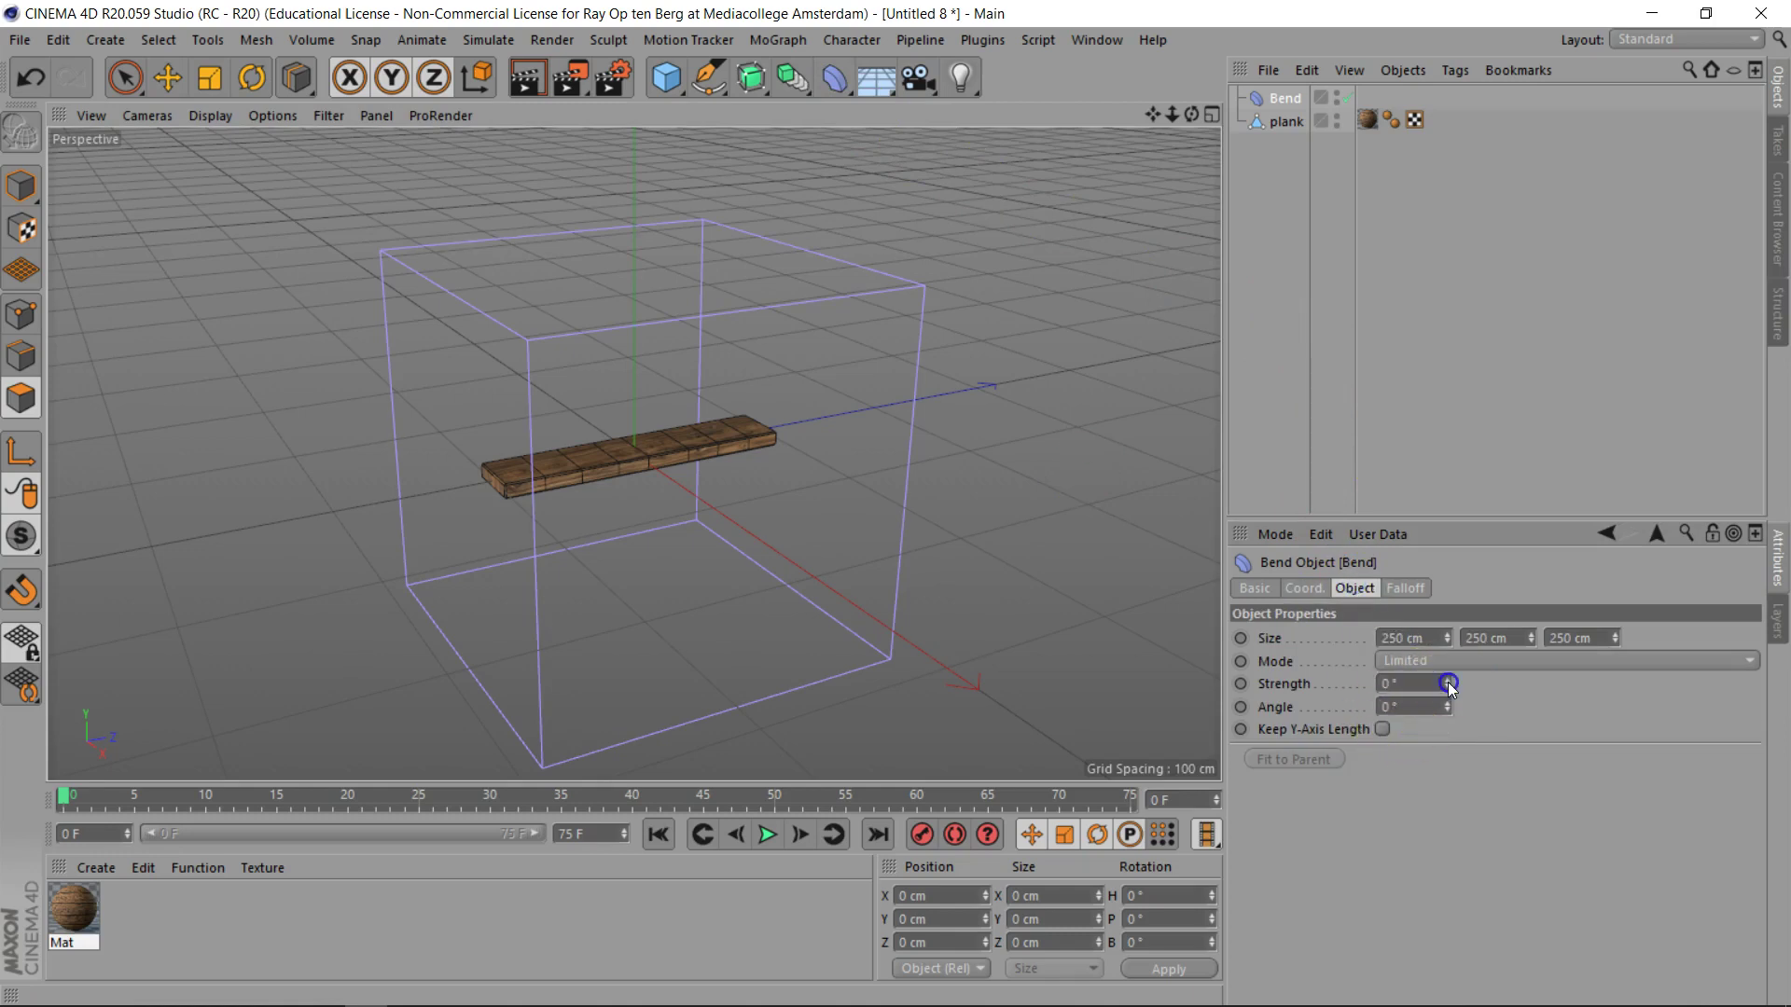
pyautogui.moveTo(1447, 683); pyautogui.dragTo(1448, 634)
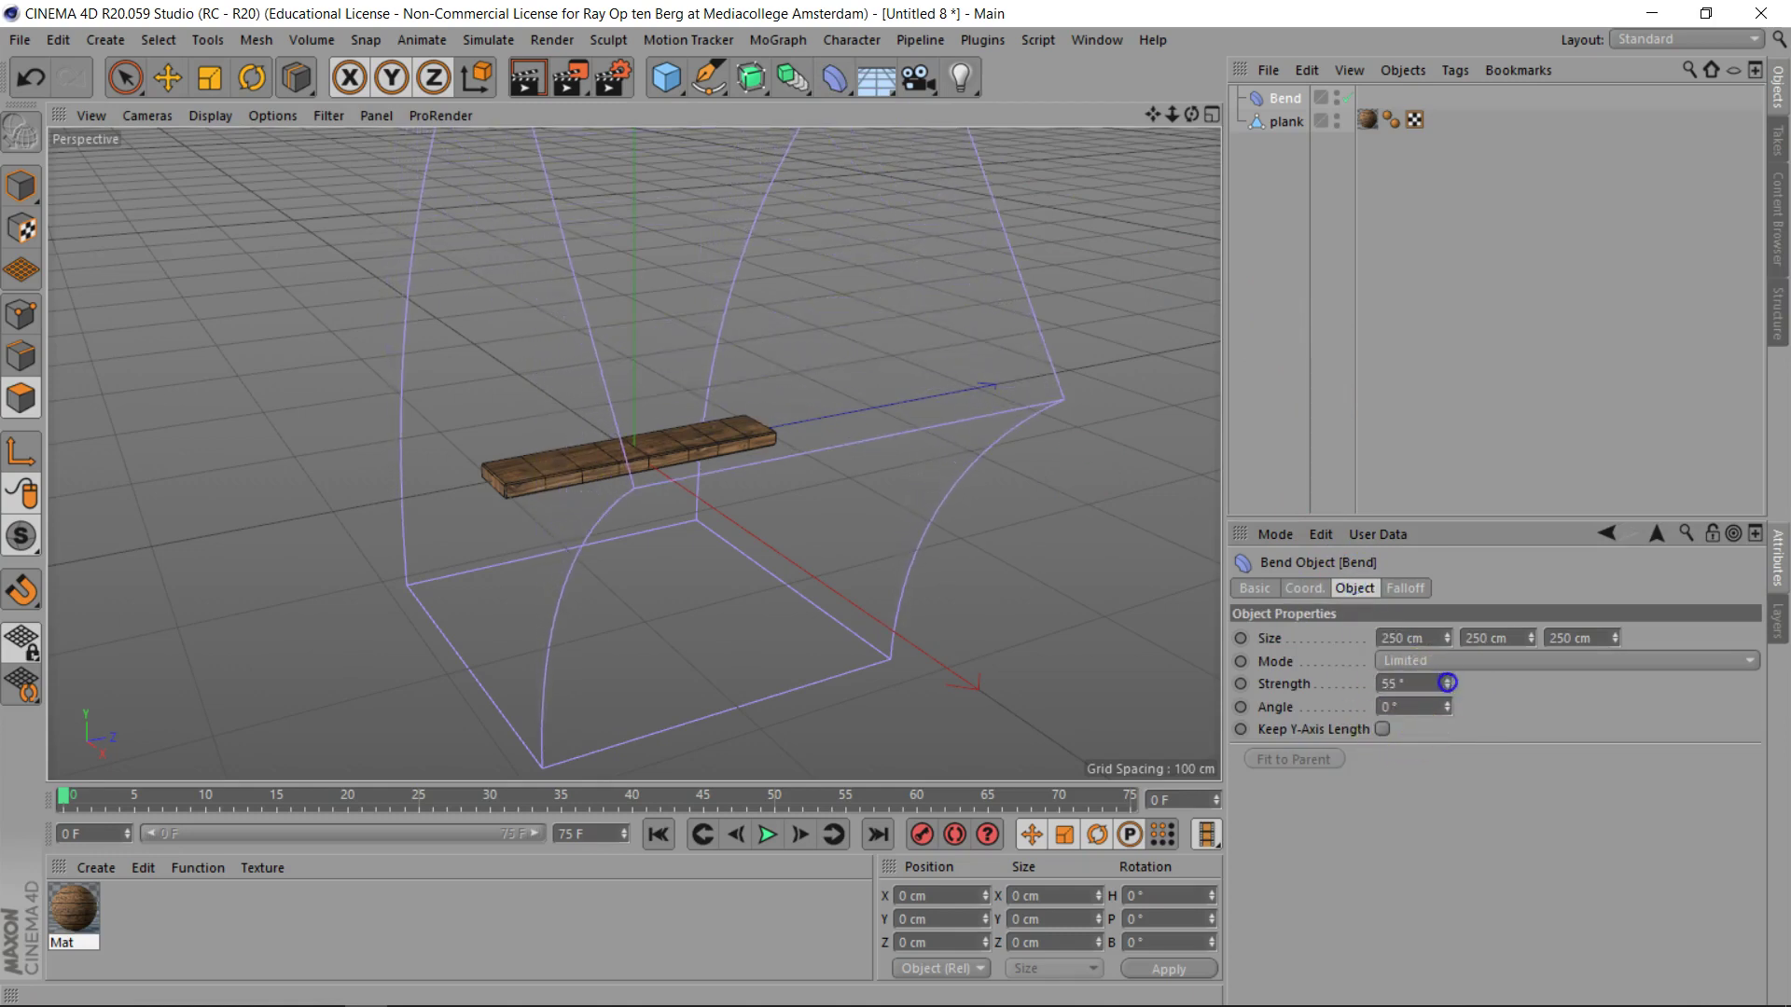
pyautogui.click(1447, 680)
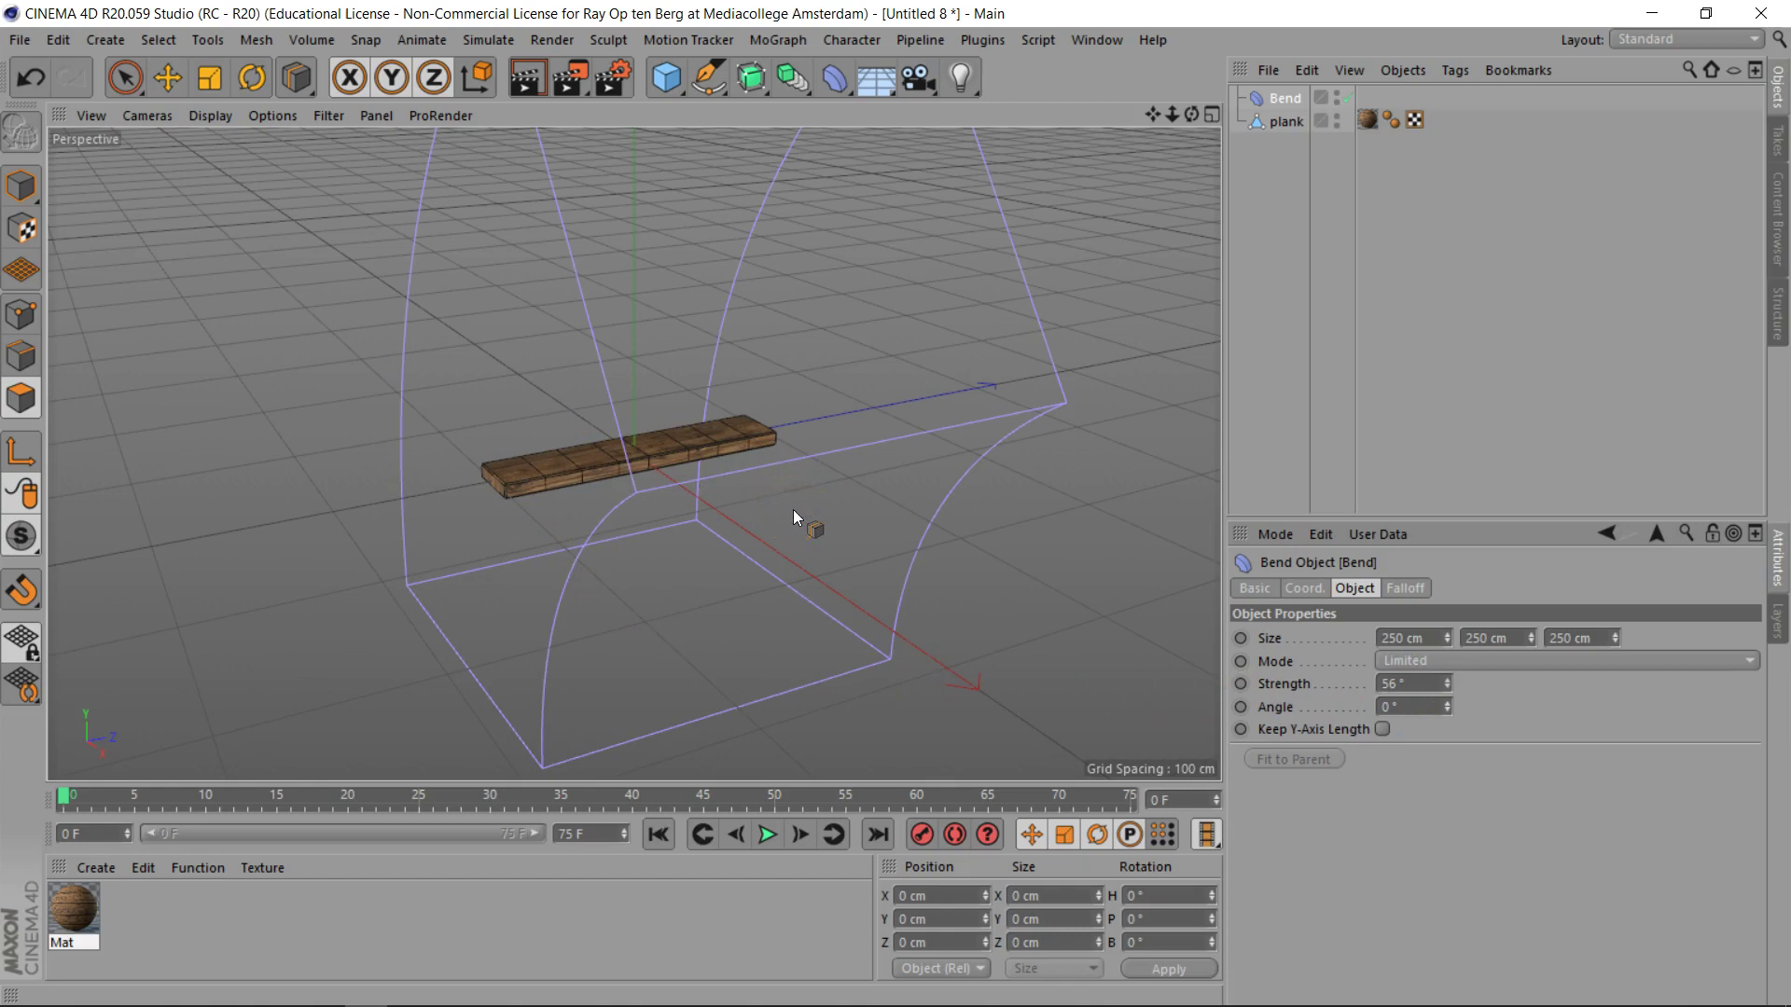
# Step: Rotate the Bend deformer to lie along the plank and parent it under the plank
pyautogui.press('k')
pyautogui.press('l')
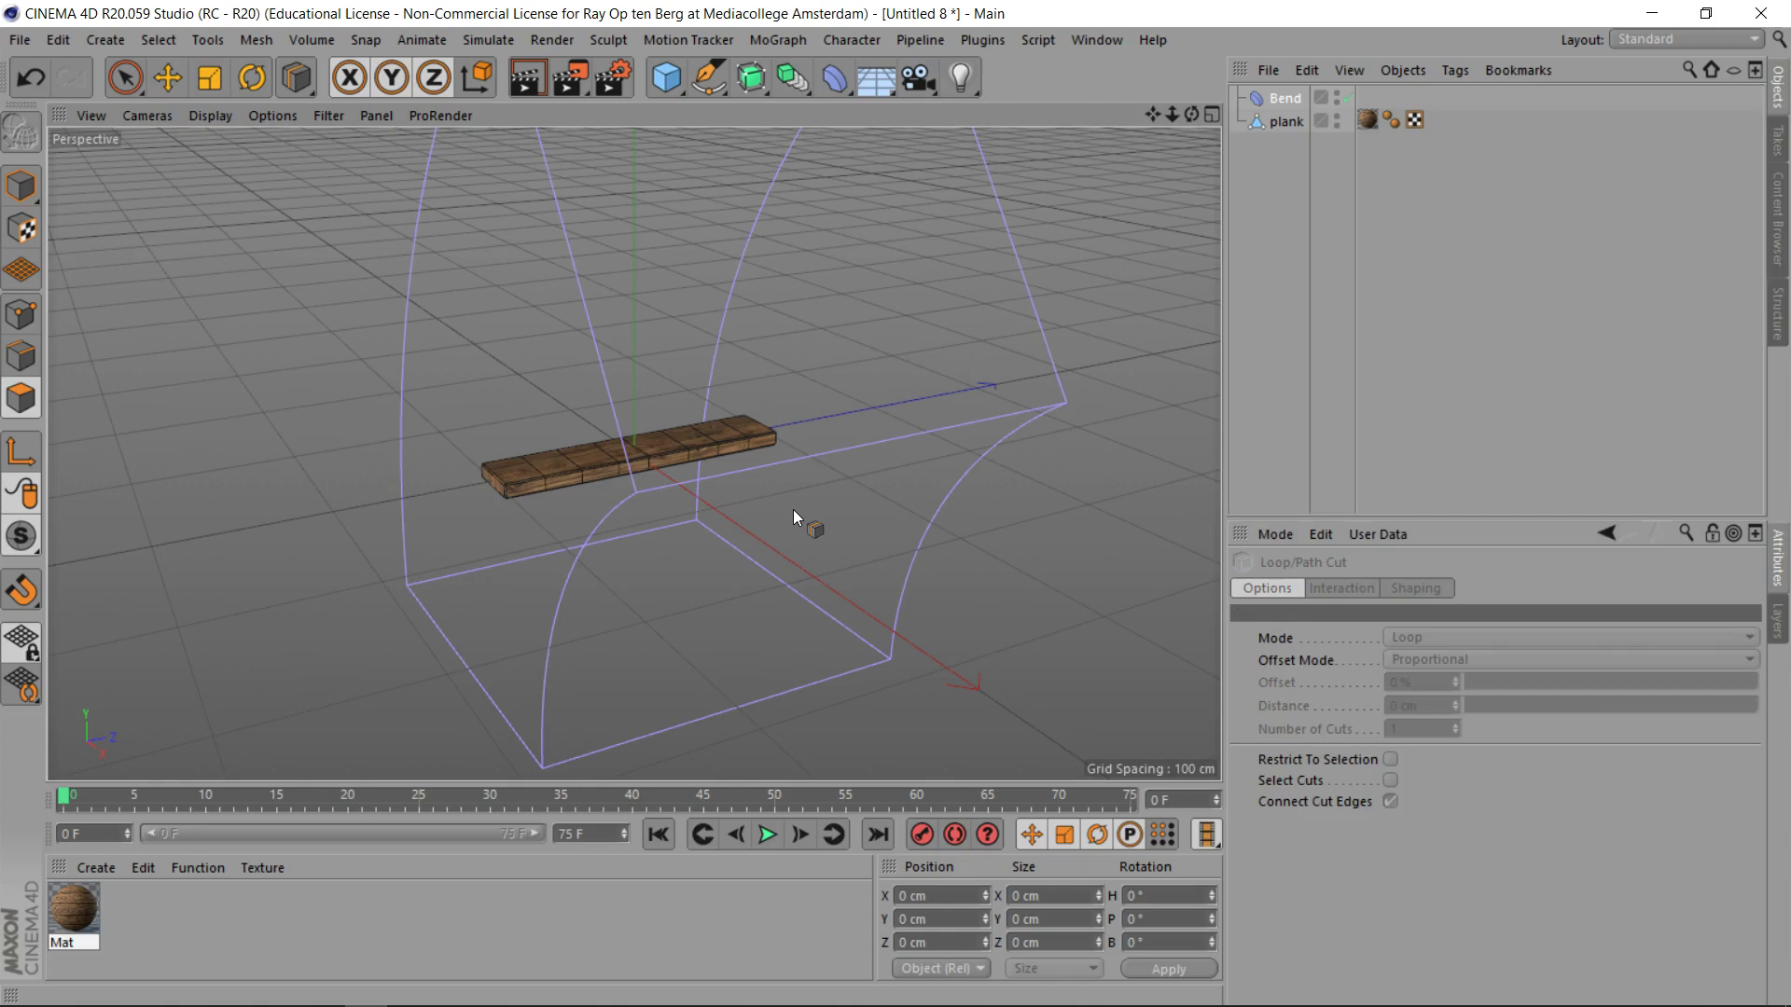
pyautogui.click(21, 185)
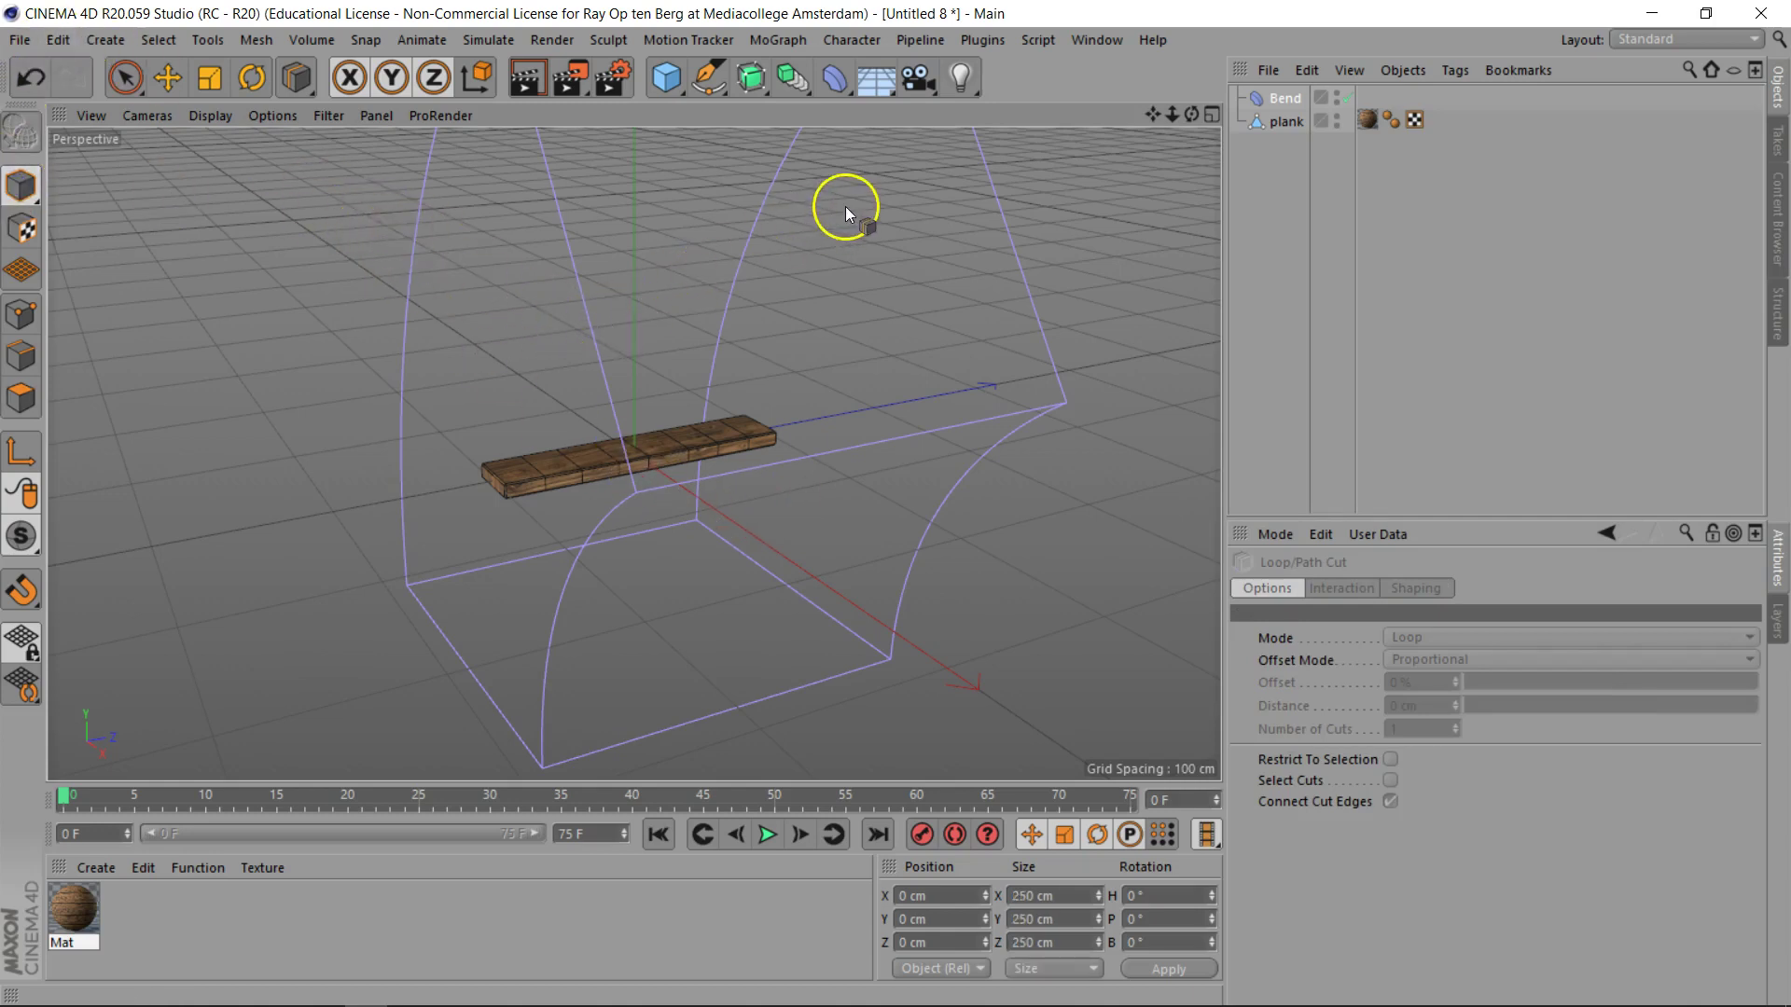
pyautogui.press('r')
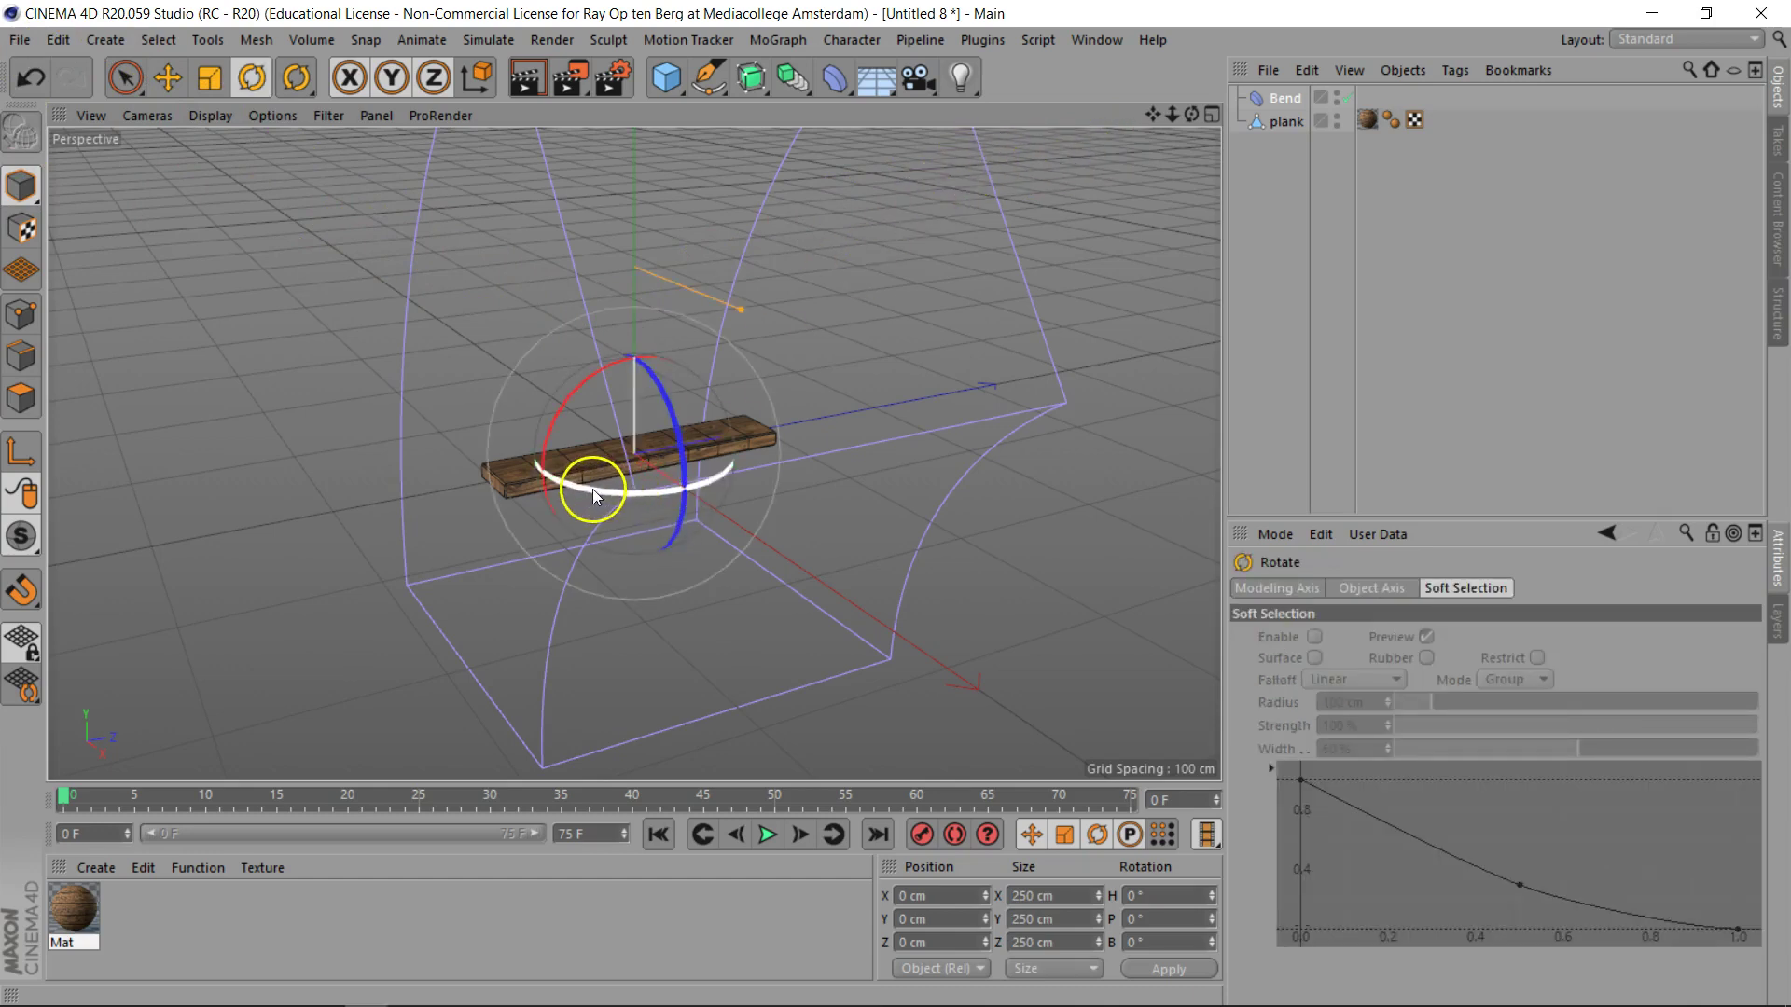
pyautogui.moveTo(591, 489); pyautogui.dragTo(746, 472)
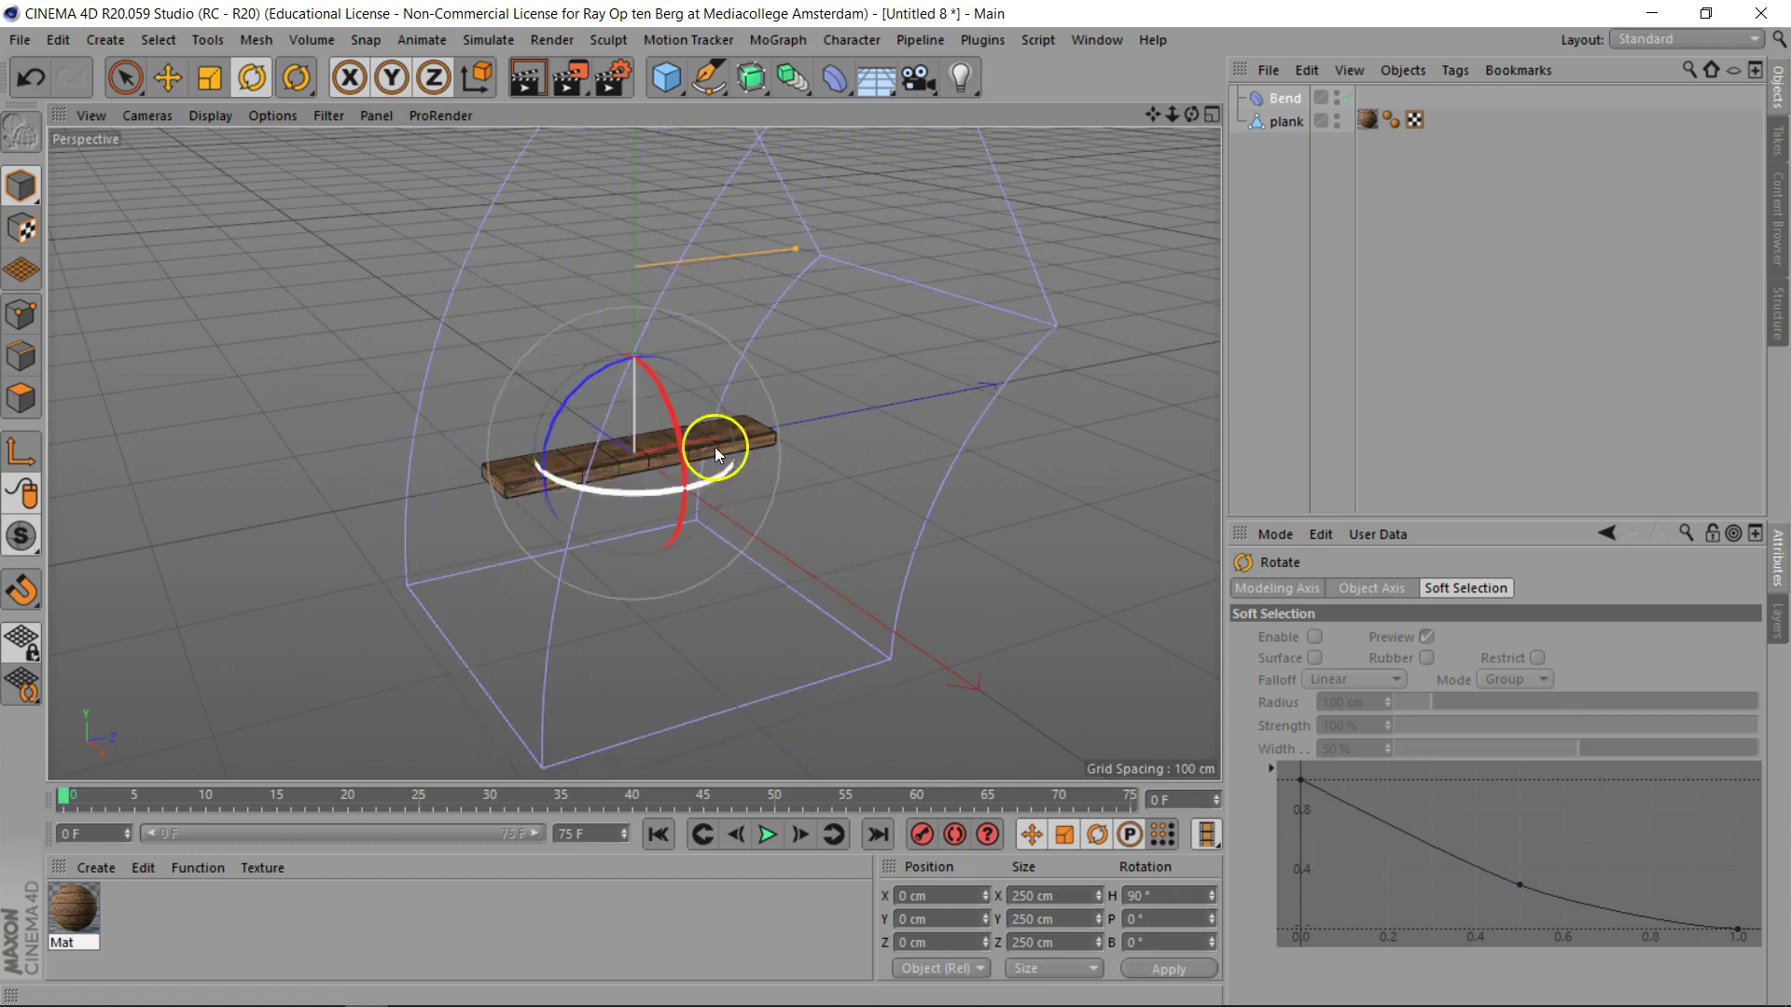
pyautogui.moveTo(573, 387); pyautogui.dragTo(686, 400)
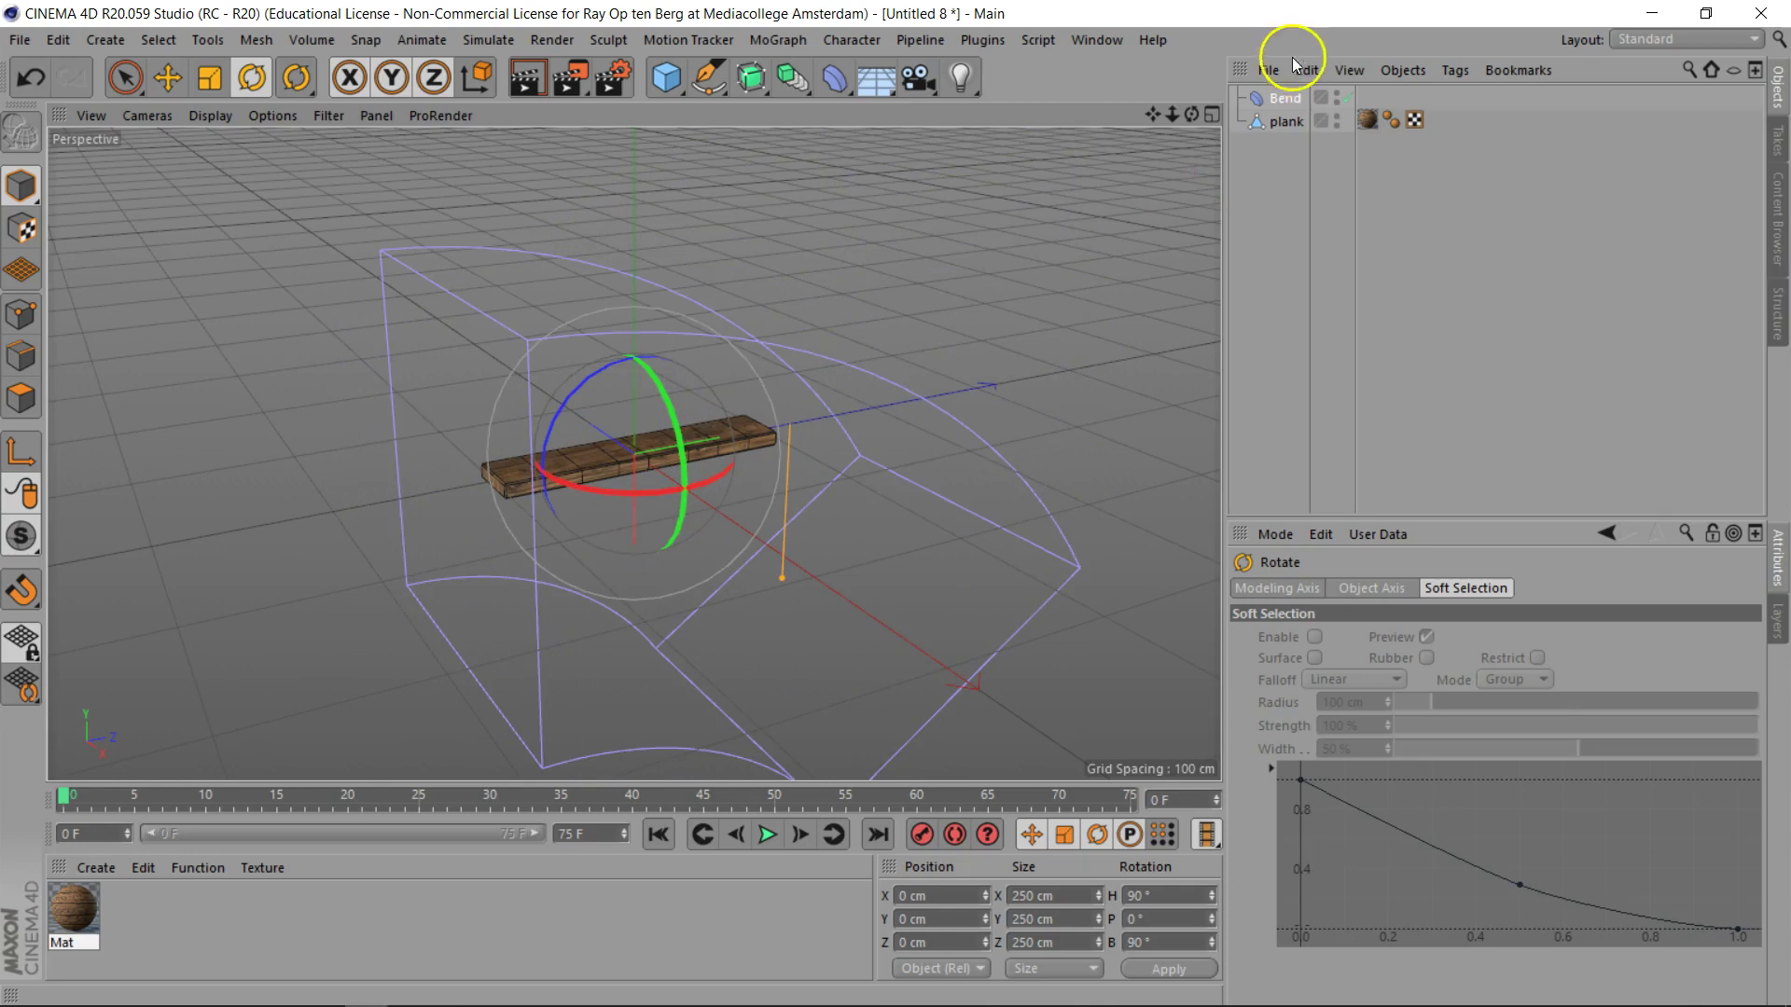
pyautogui.moveTo(1289, 100); pyautogui.dragTo(1296, 123)
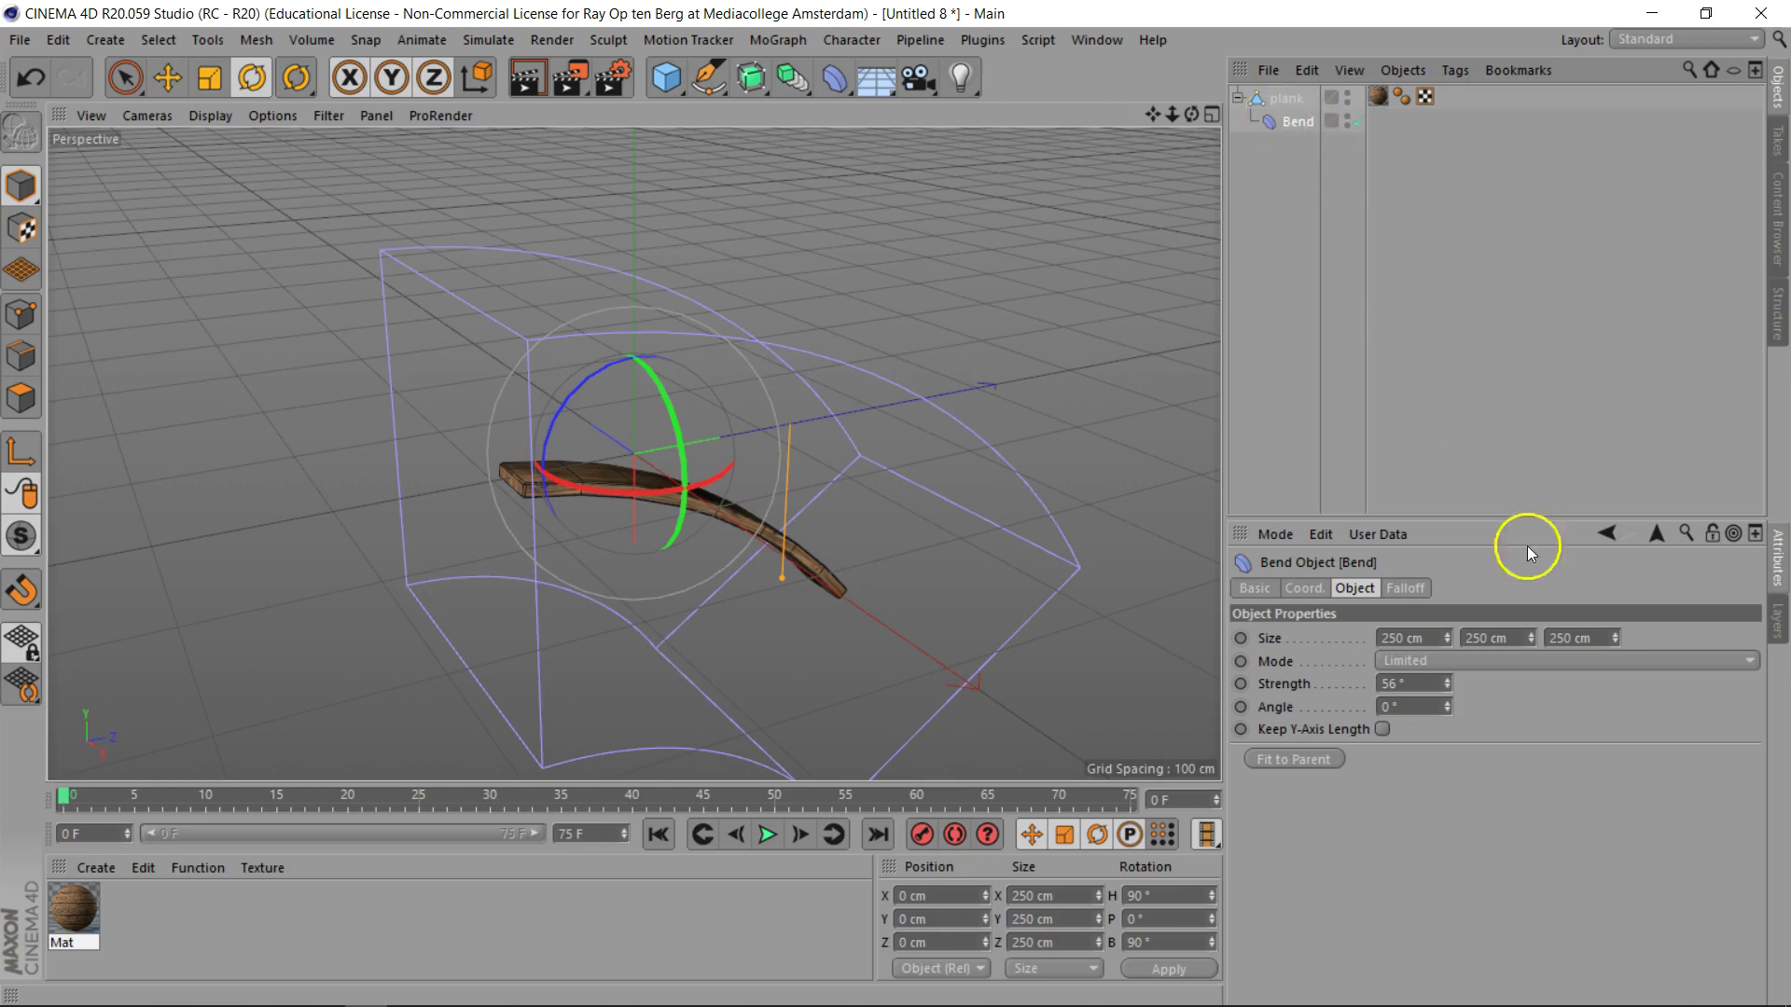
# Step: Enable Keep Y-Axis Length on the Bend and switch to the Right view
pyautogui.click(1383, 730)
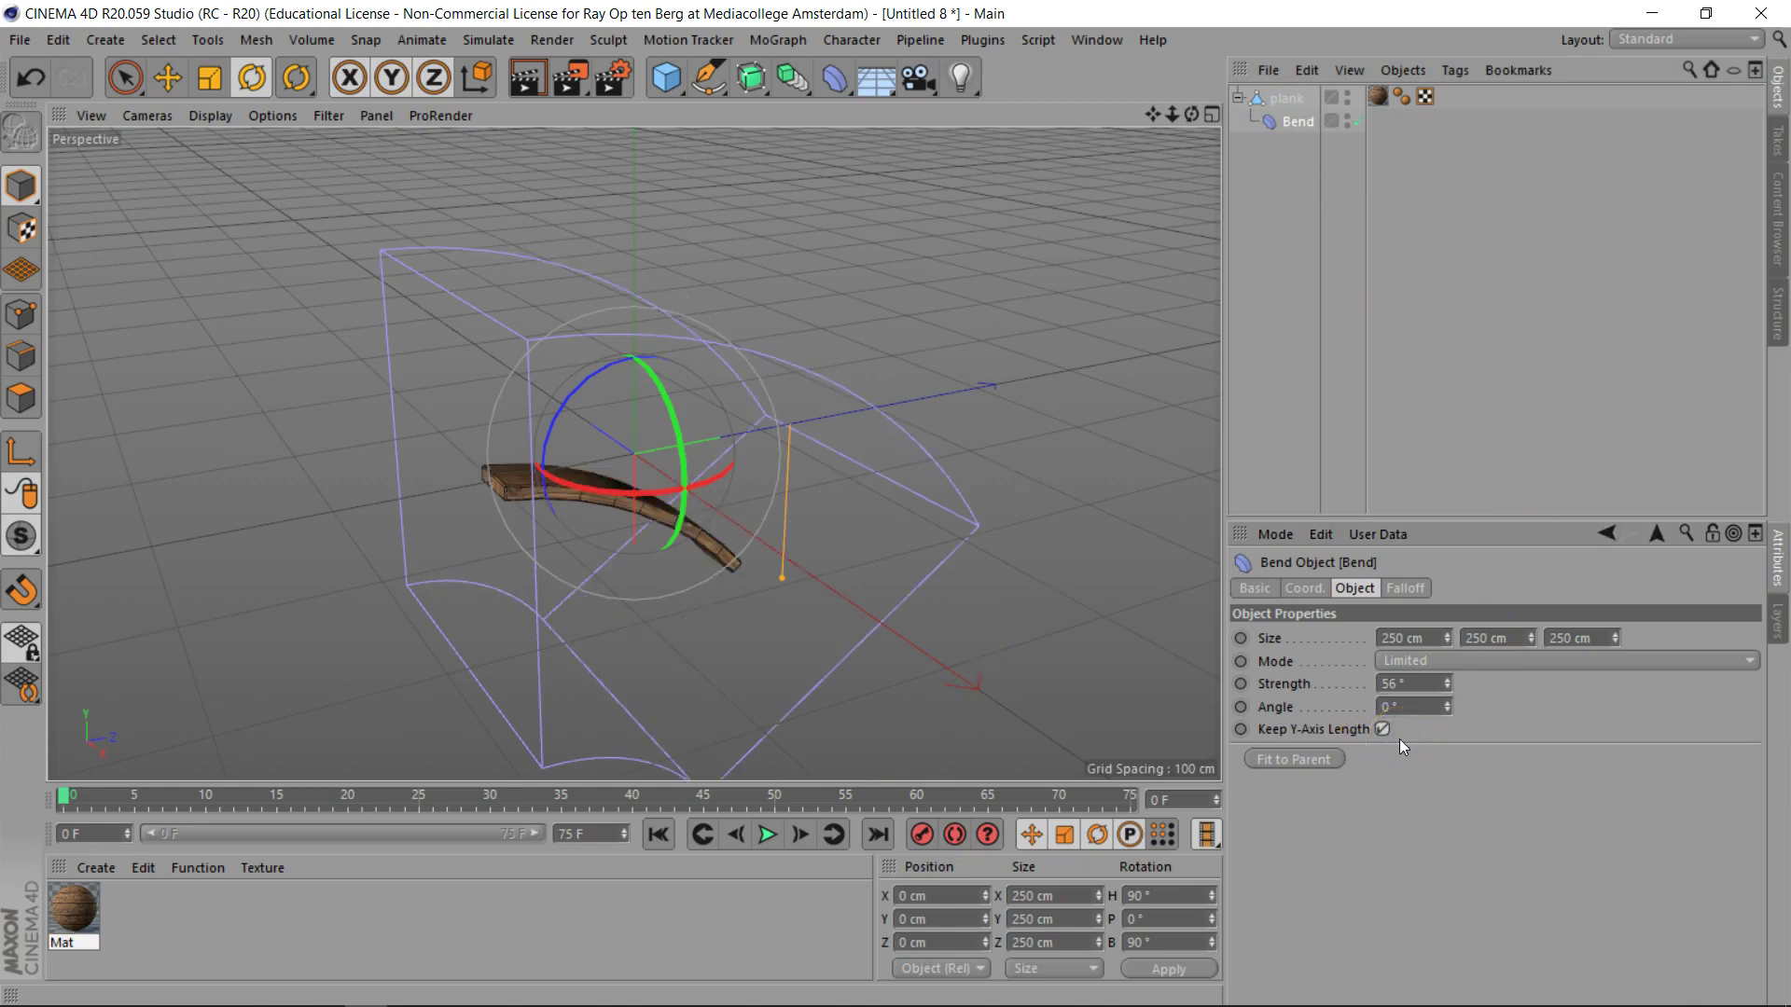
pyautogui.press('F3')
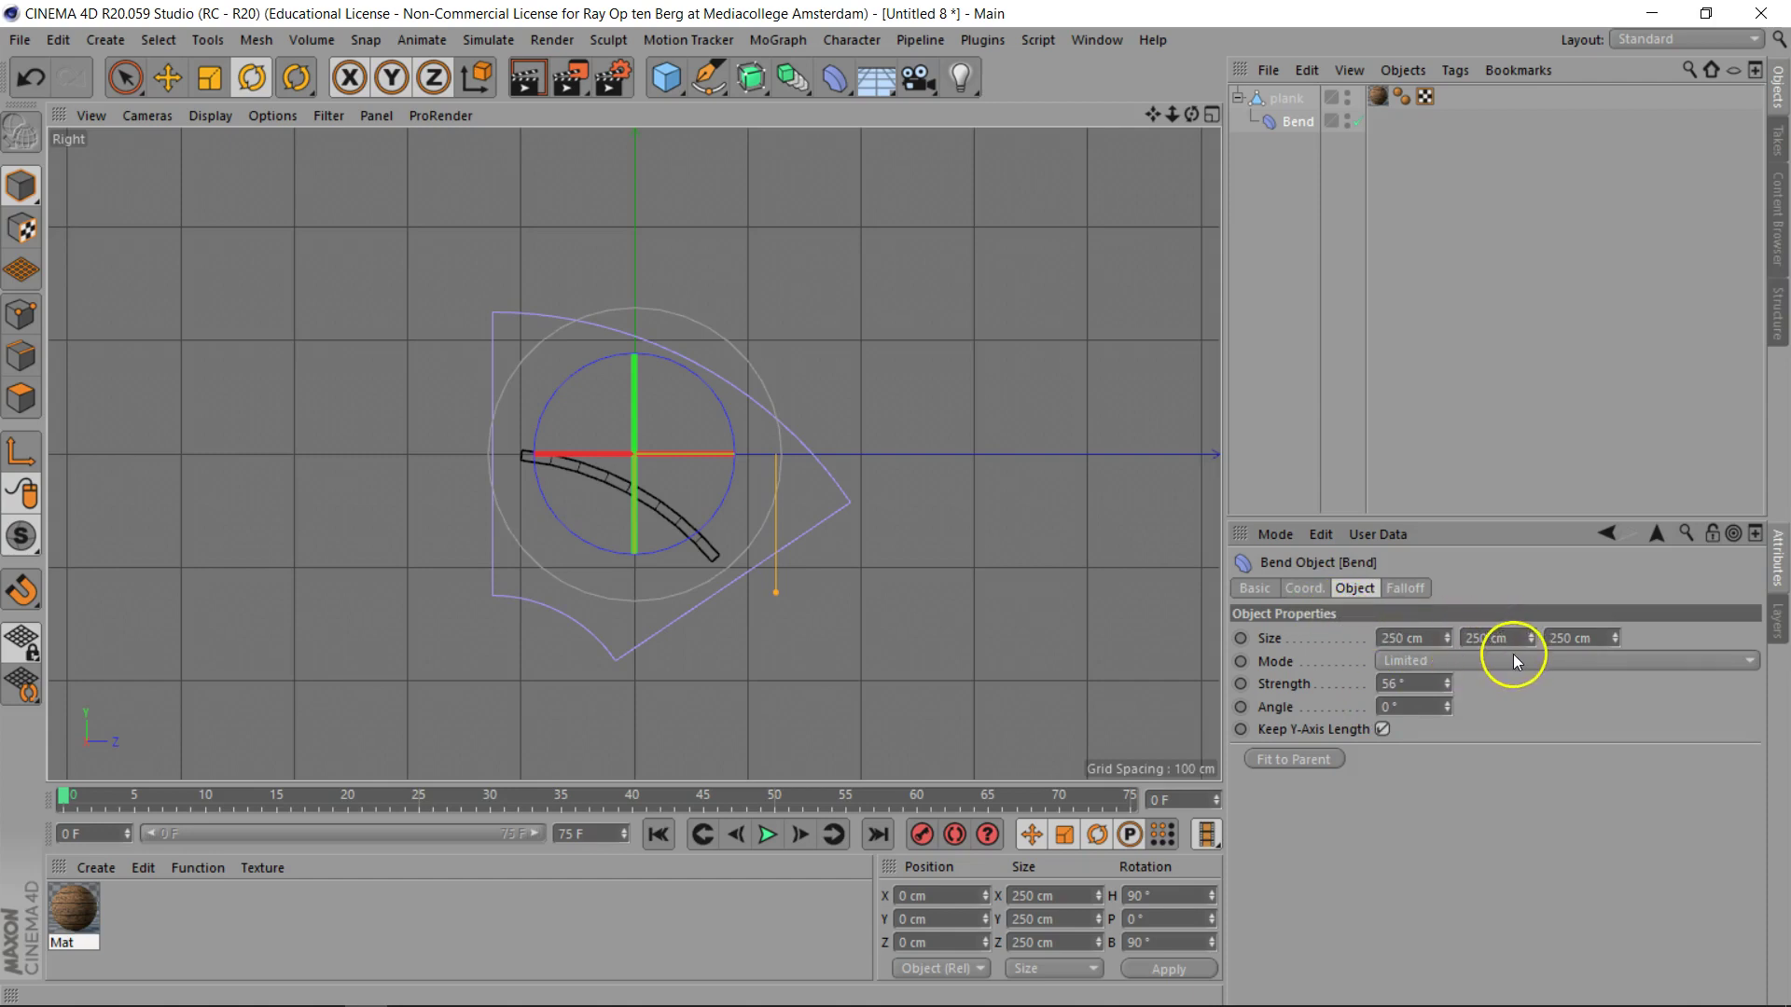
# Step: Set the Bend's position to P.X 0 cm and P.Z 125 cm
pyautogui.click(1296, 590)
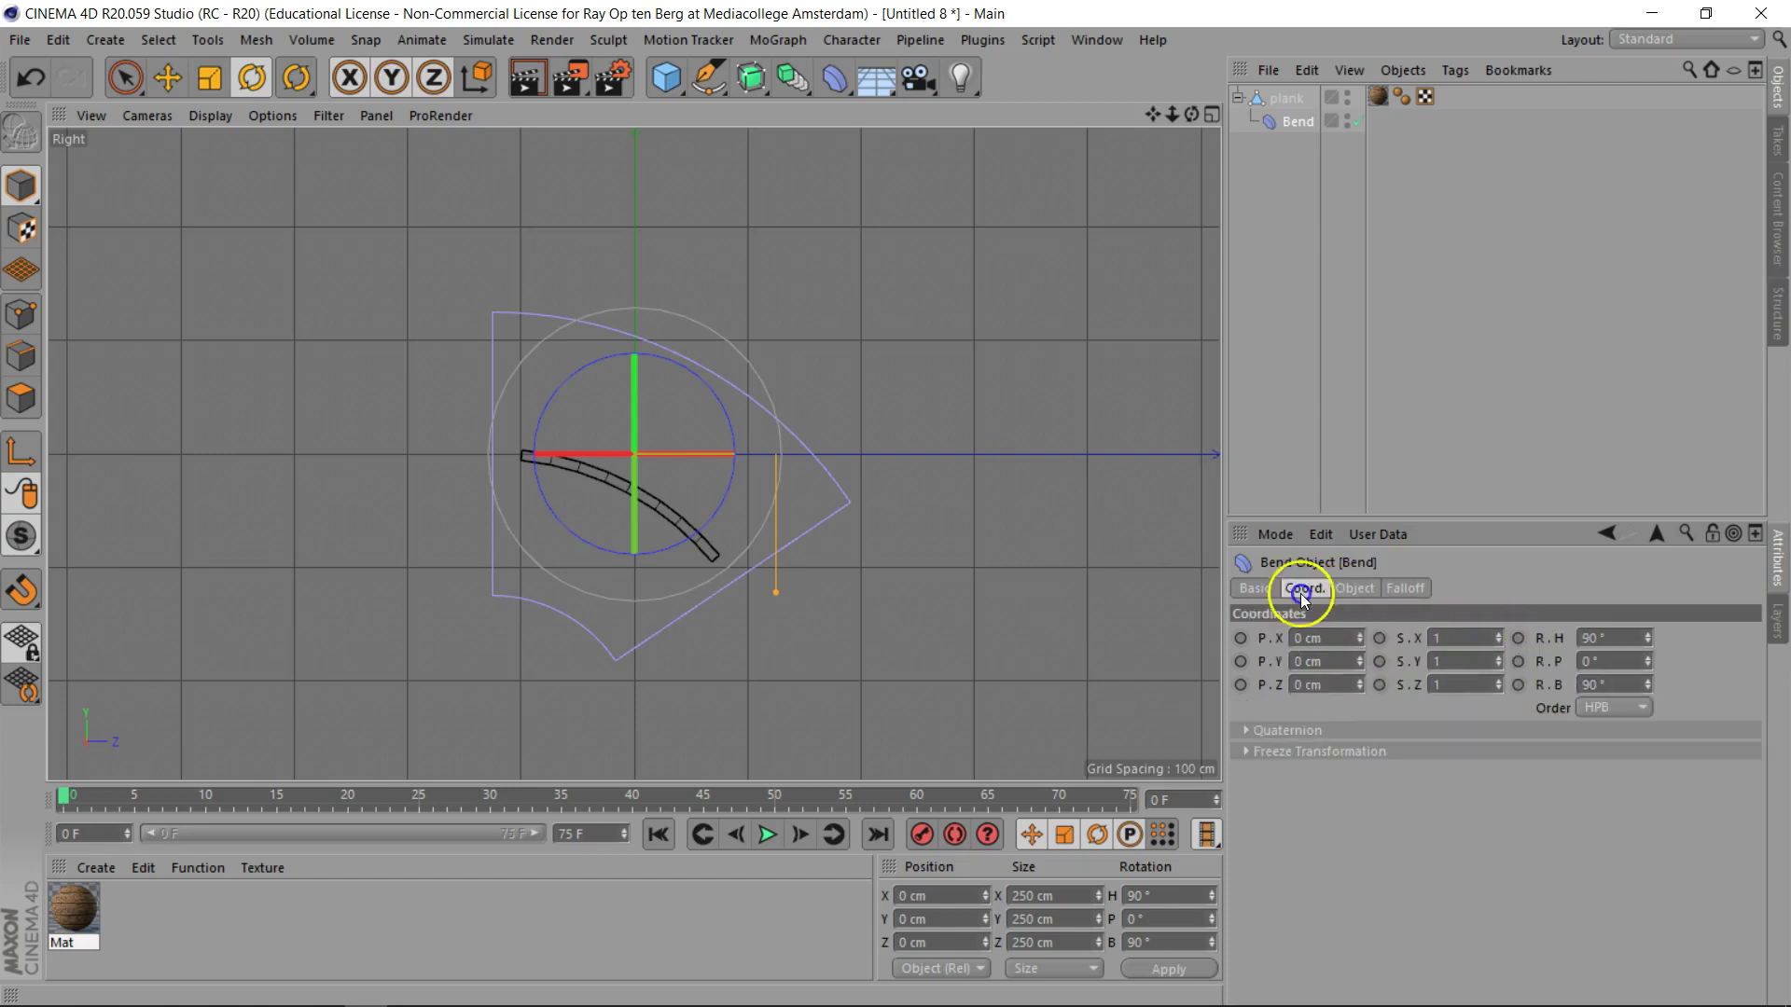
pyautogui.click(1342, 639)
pyautogui.write('12')
pyautogui.doubleClick(1339, 638)
pyautogui.write('0')
pyautogui.press('Return')
pyautogui.click(1341, 682)
pyautogui.press('BackSpace')
pyautogui.press('BackSpace')
pyautogui.press('BackSpace')
pyautogui.press('BackSpace')
pyautogui.write('125')
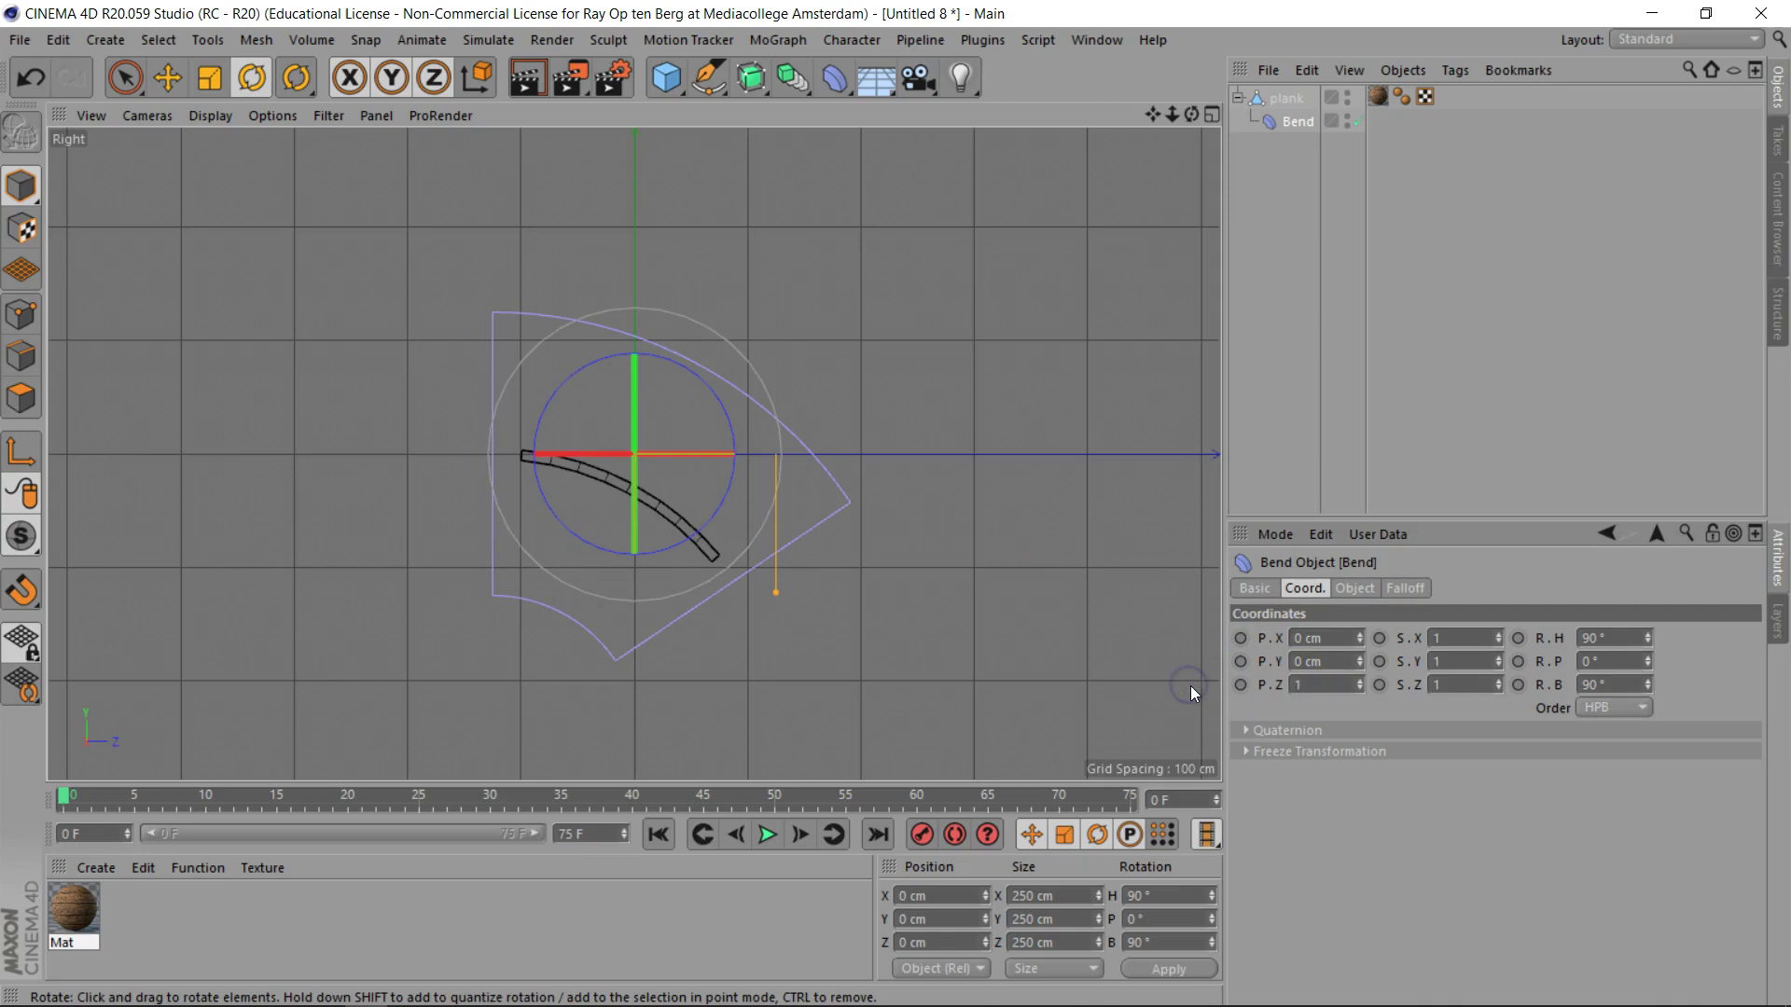
pyautogui.press('Return')
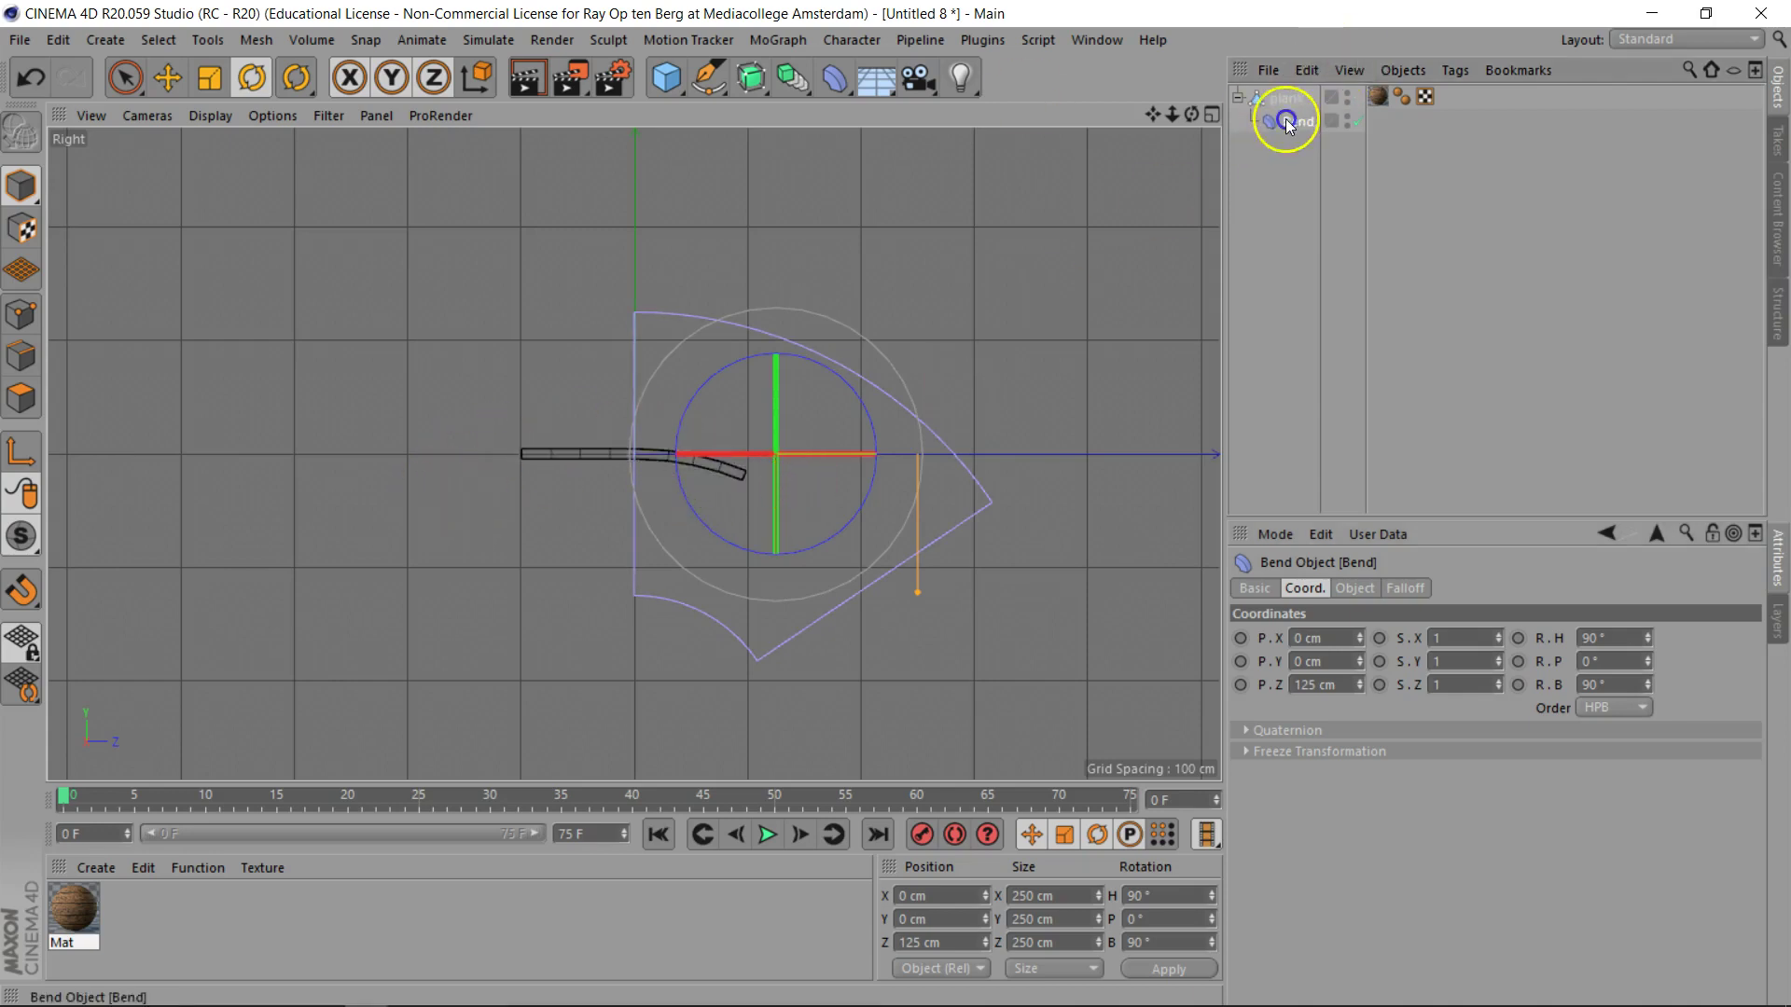
pyautogui.click(1357, 588)
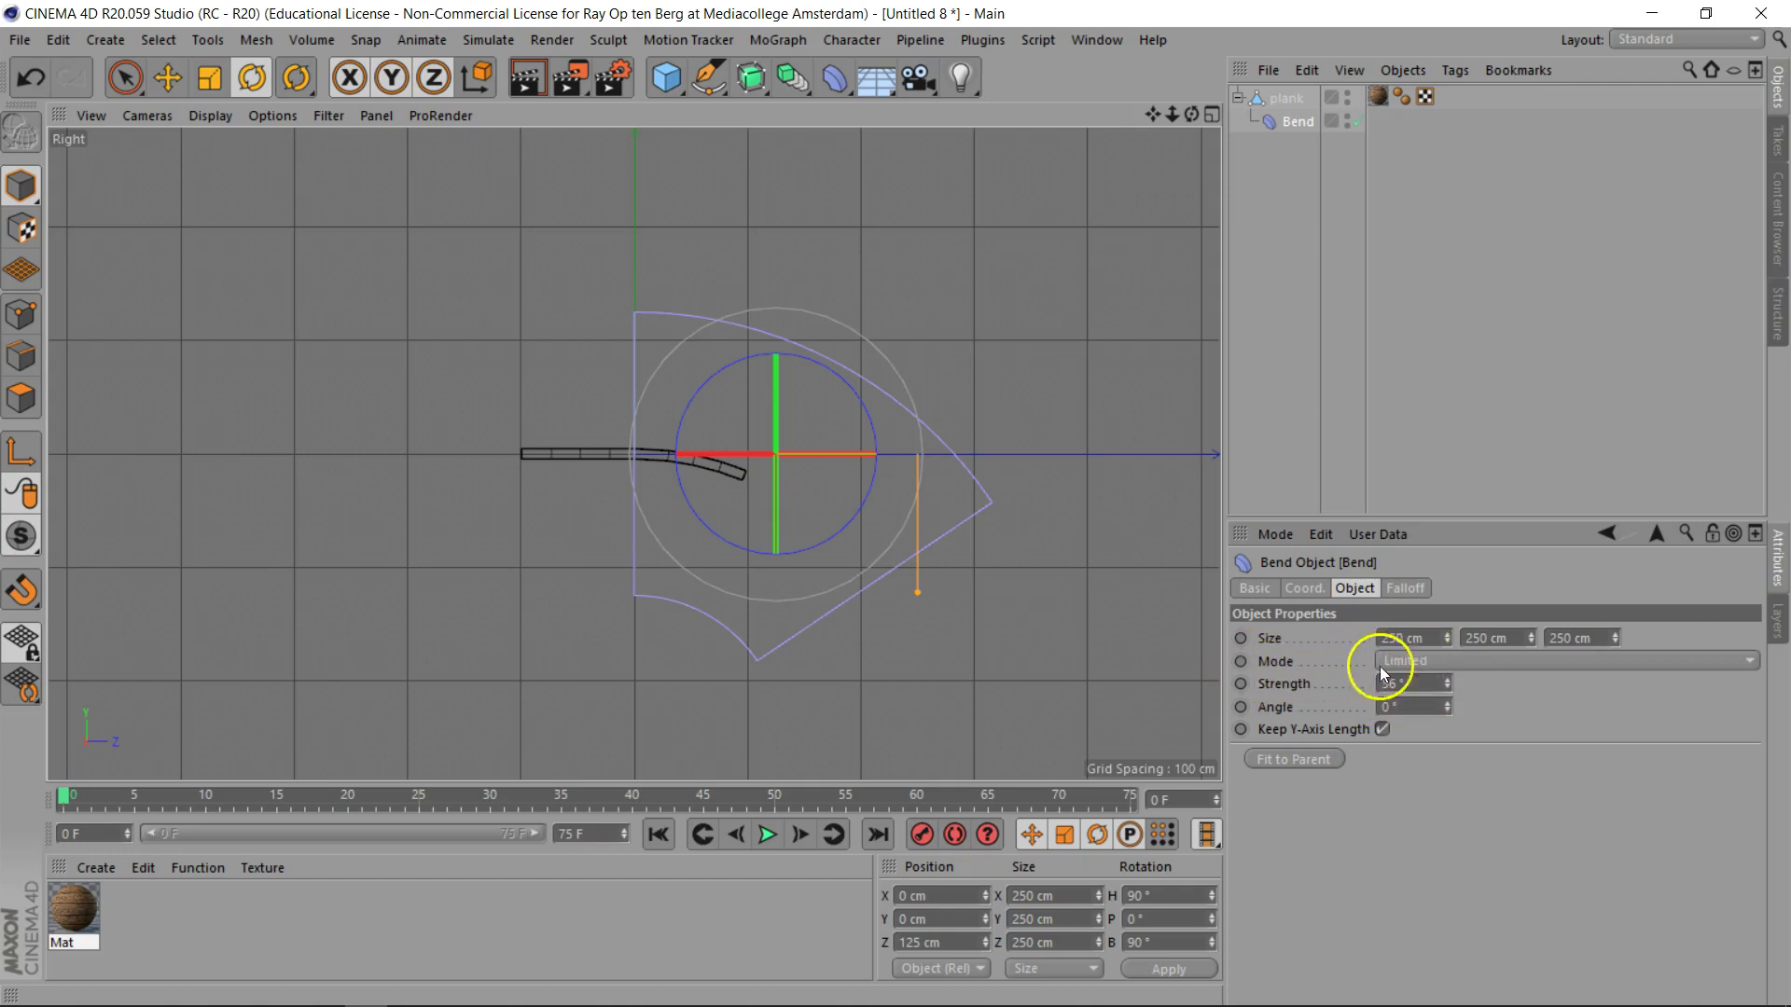
# Step: Set the Bend's Mode to Unlimited, then select the plank
pyautogui.click(1452, 664)
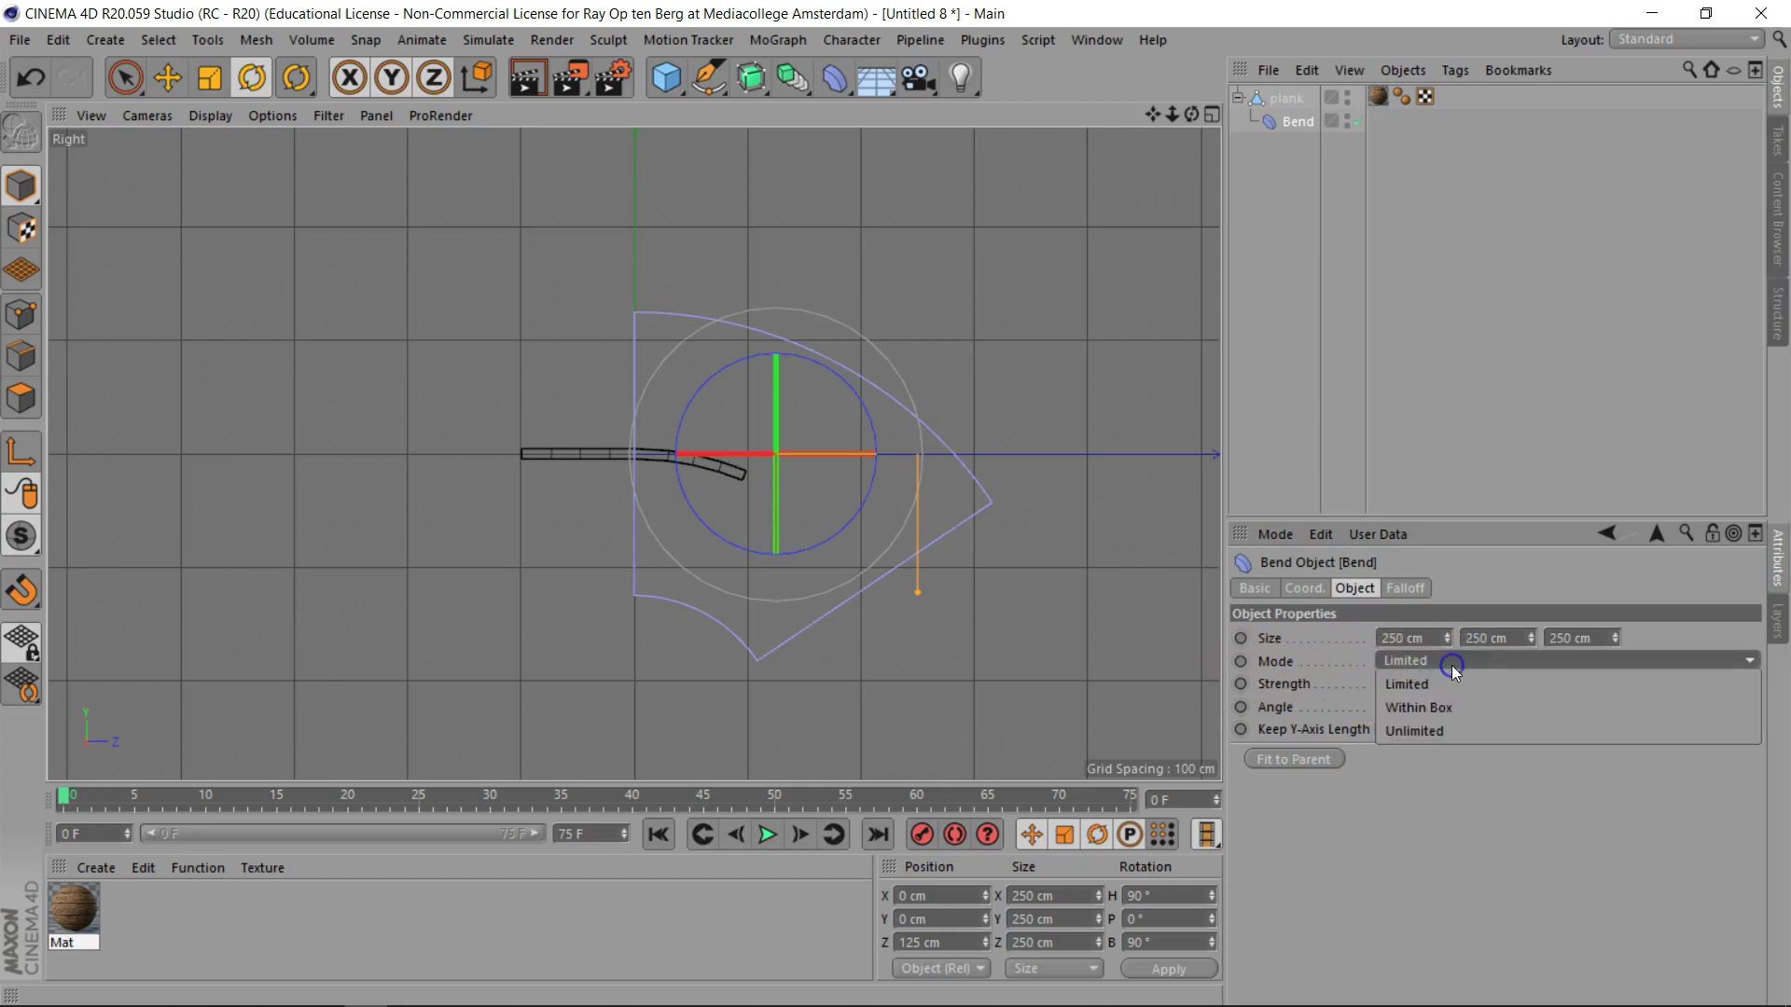
pyautogui.click(1452, 730)
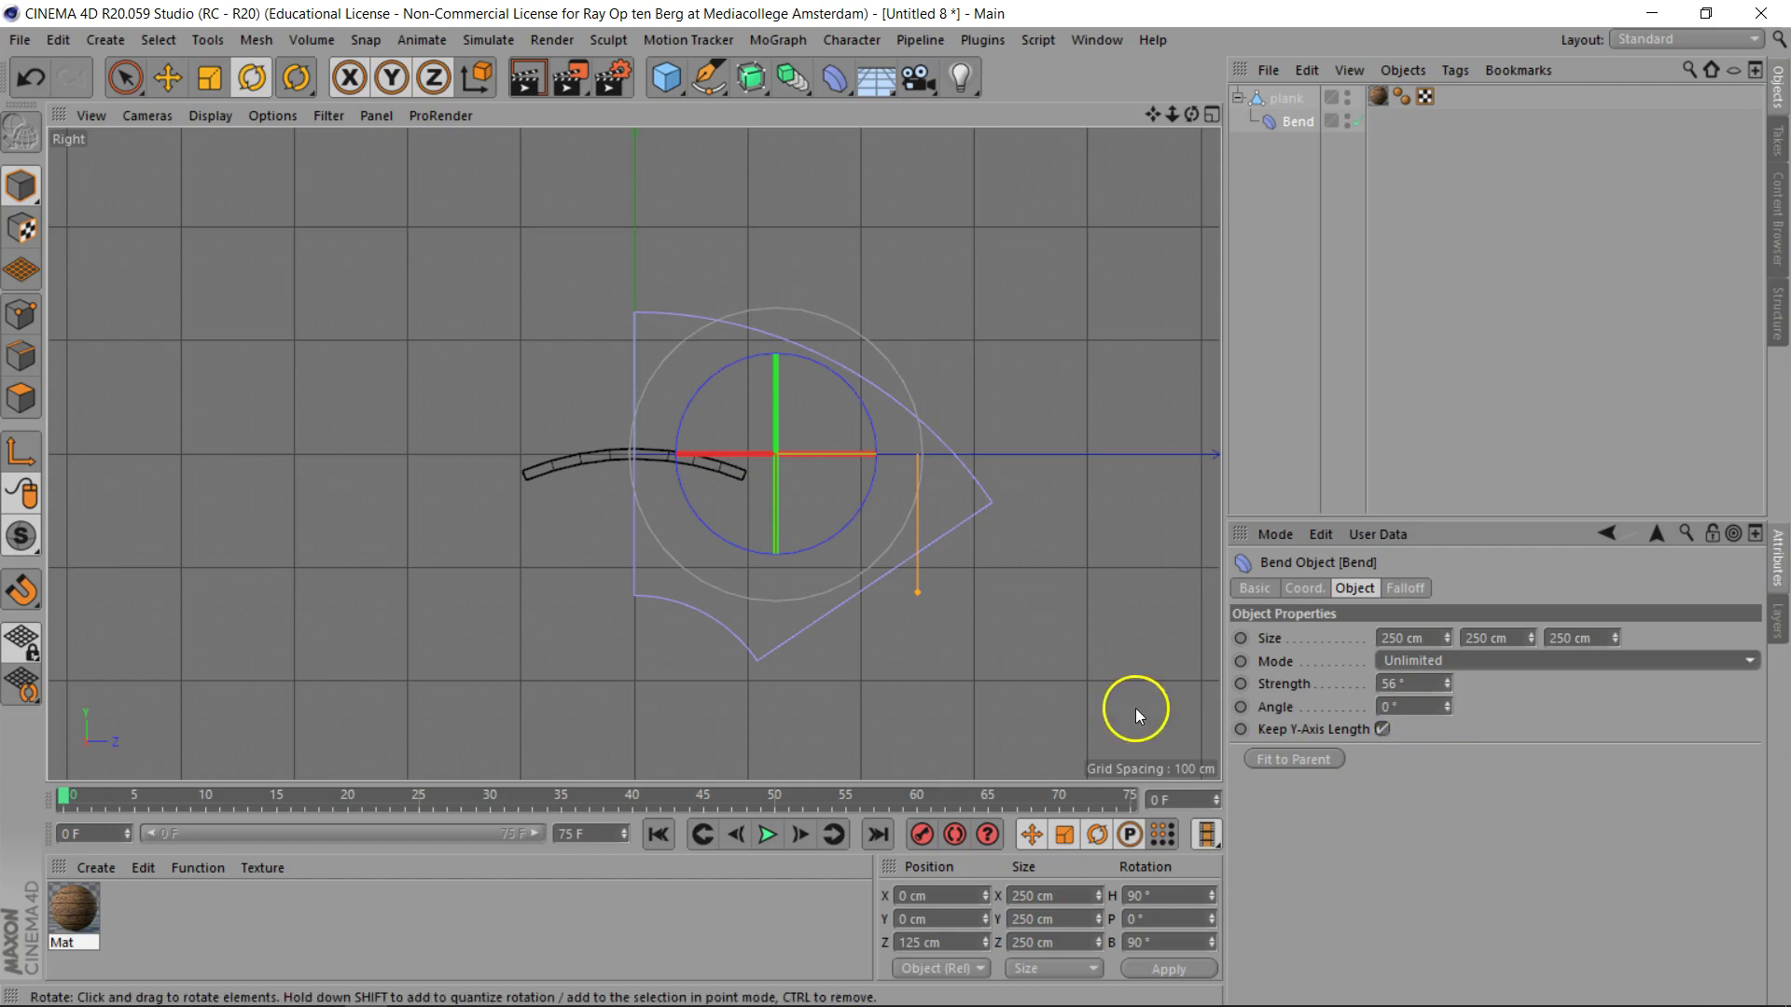
pyautogui.click(1278, 99)
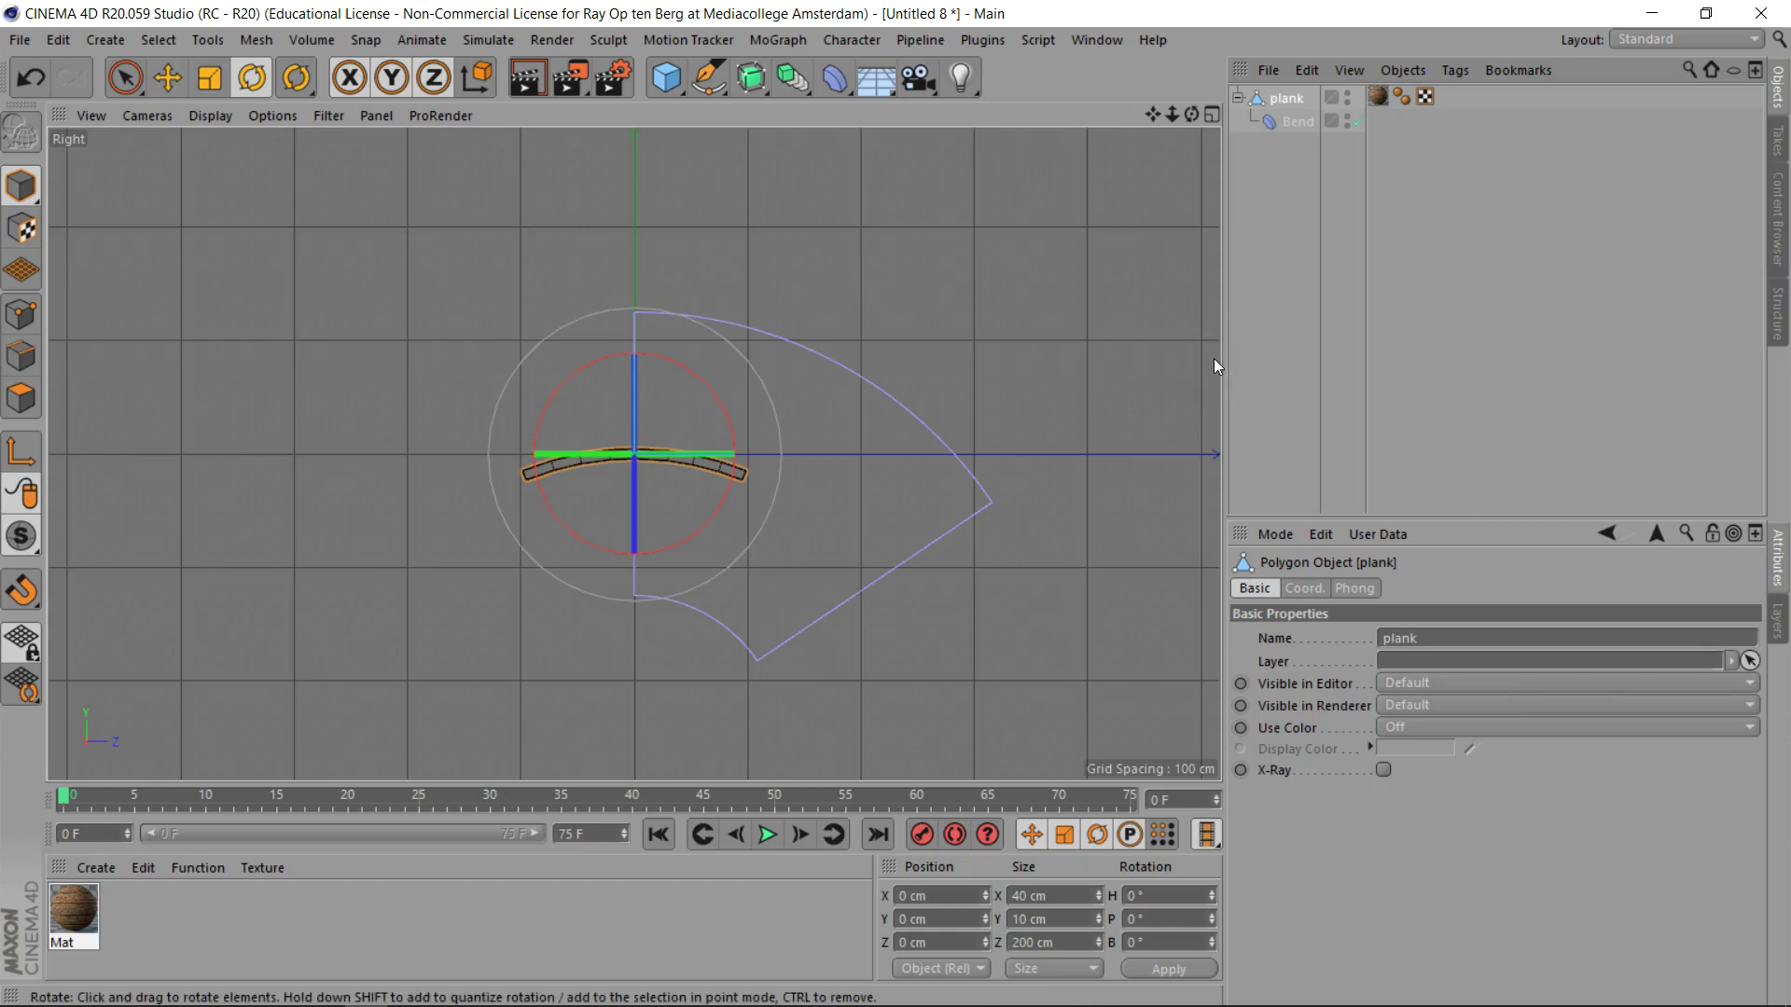
# Step: Bake the bent plank with Mesh > Conversion > Current State to Object
pyautogui.click(249, 42)
pyautogui.moveTo(274, 73)
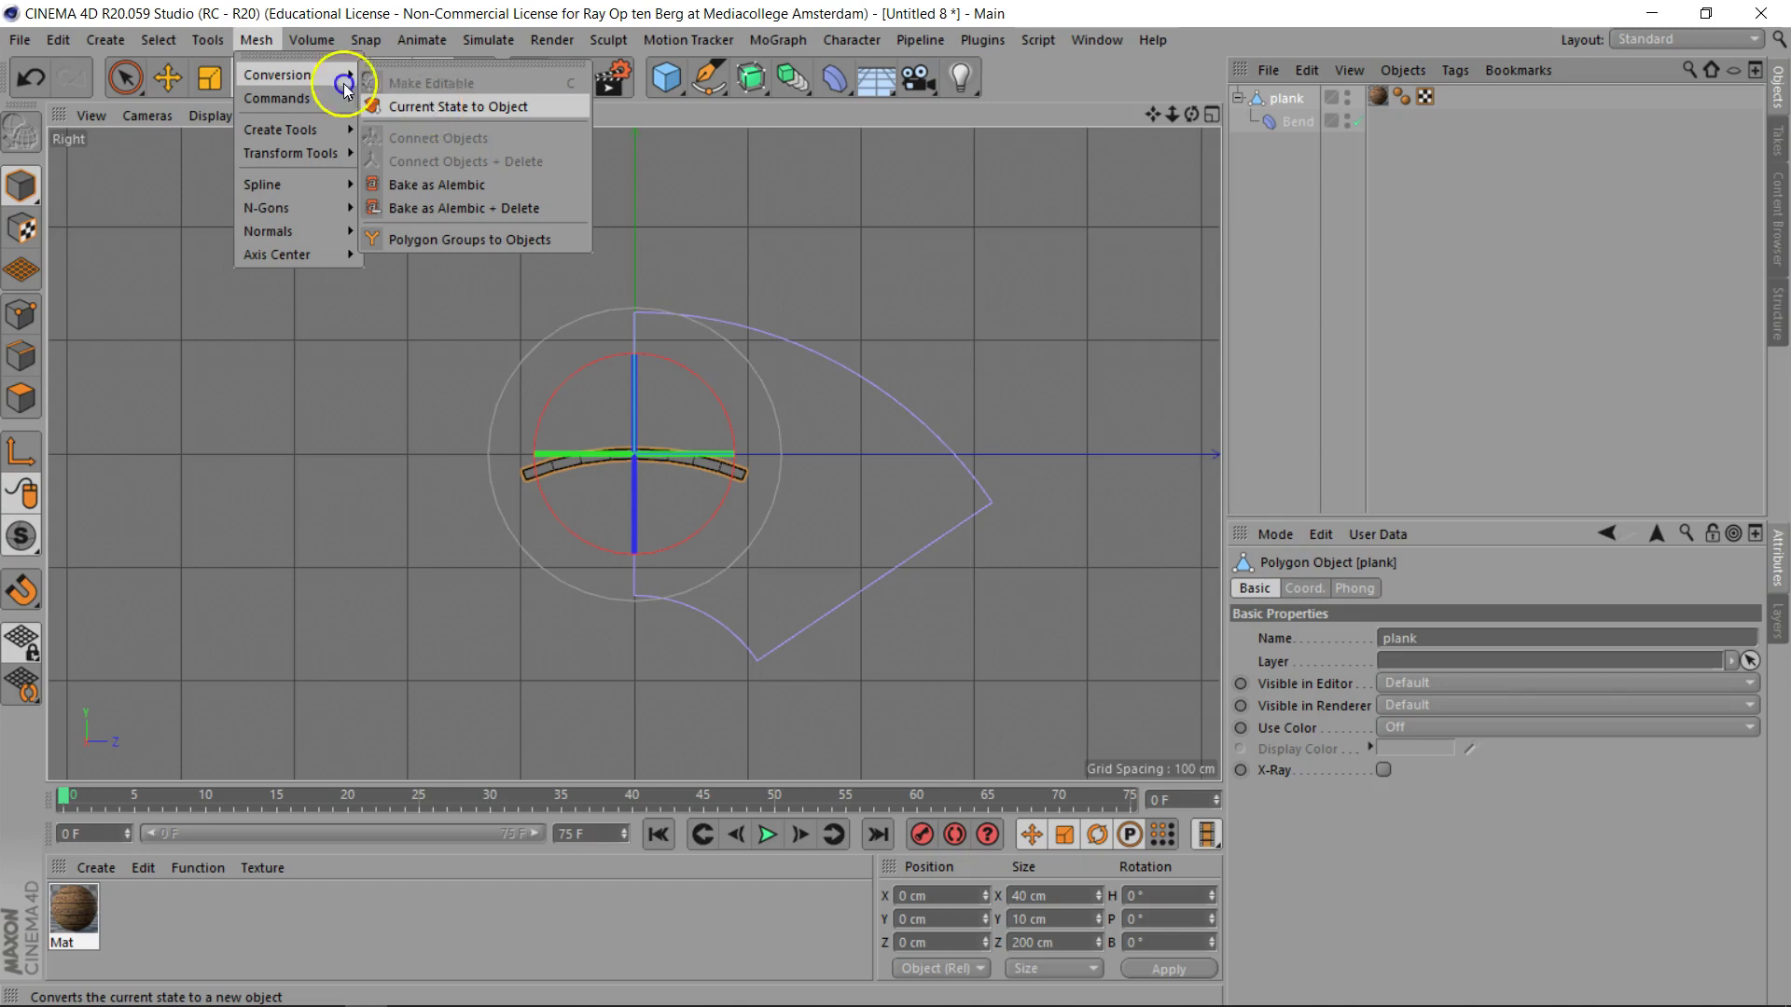
pyautogui.click(430, 108)
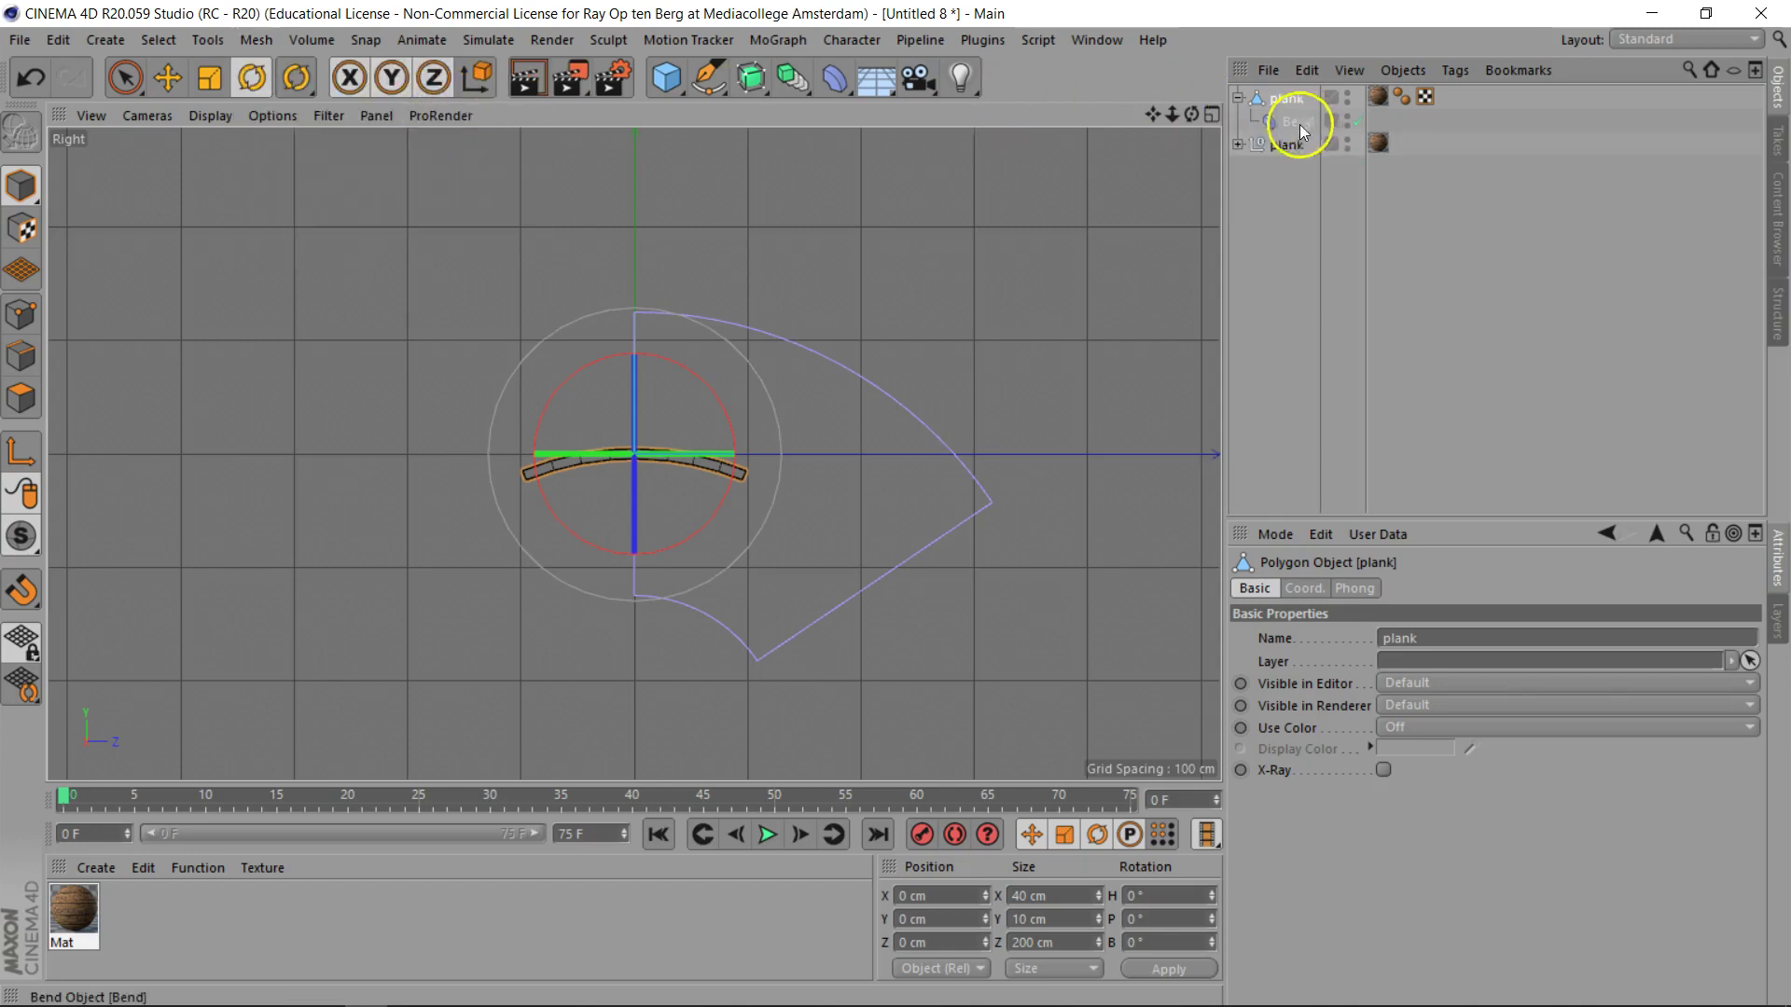
# Step: Delete the original plank with its Bend and the leftover empty plank group
pyautogui.click(1238, 145)
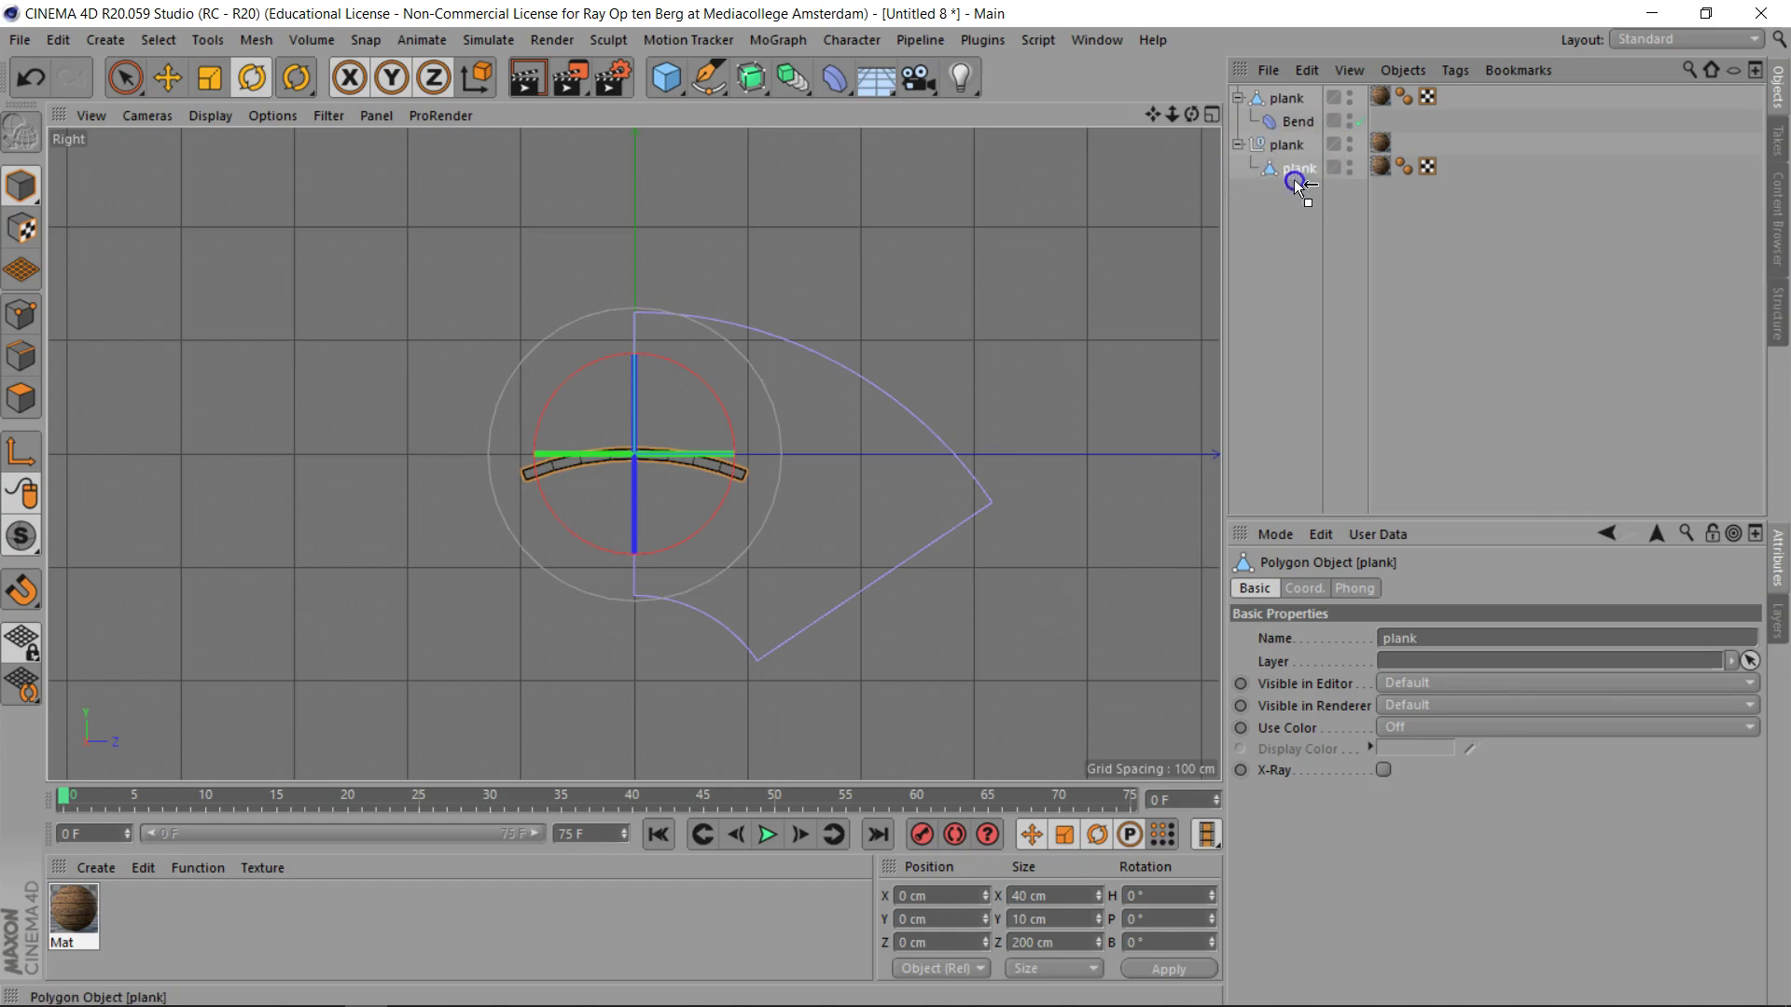
pyautogui.click(1295, 171)
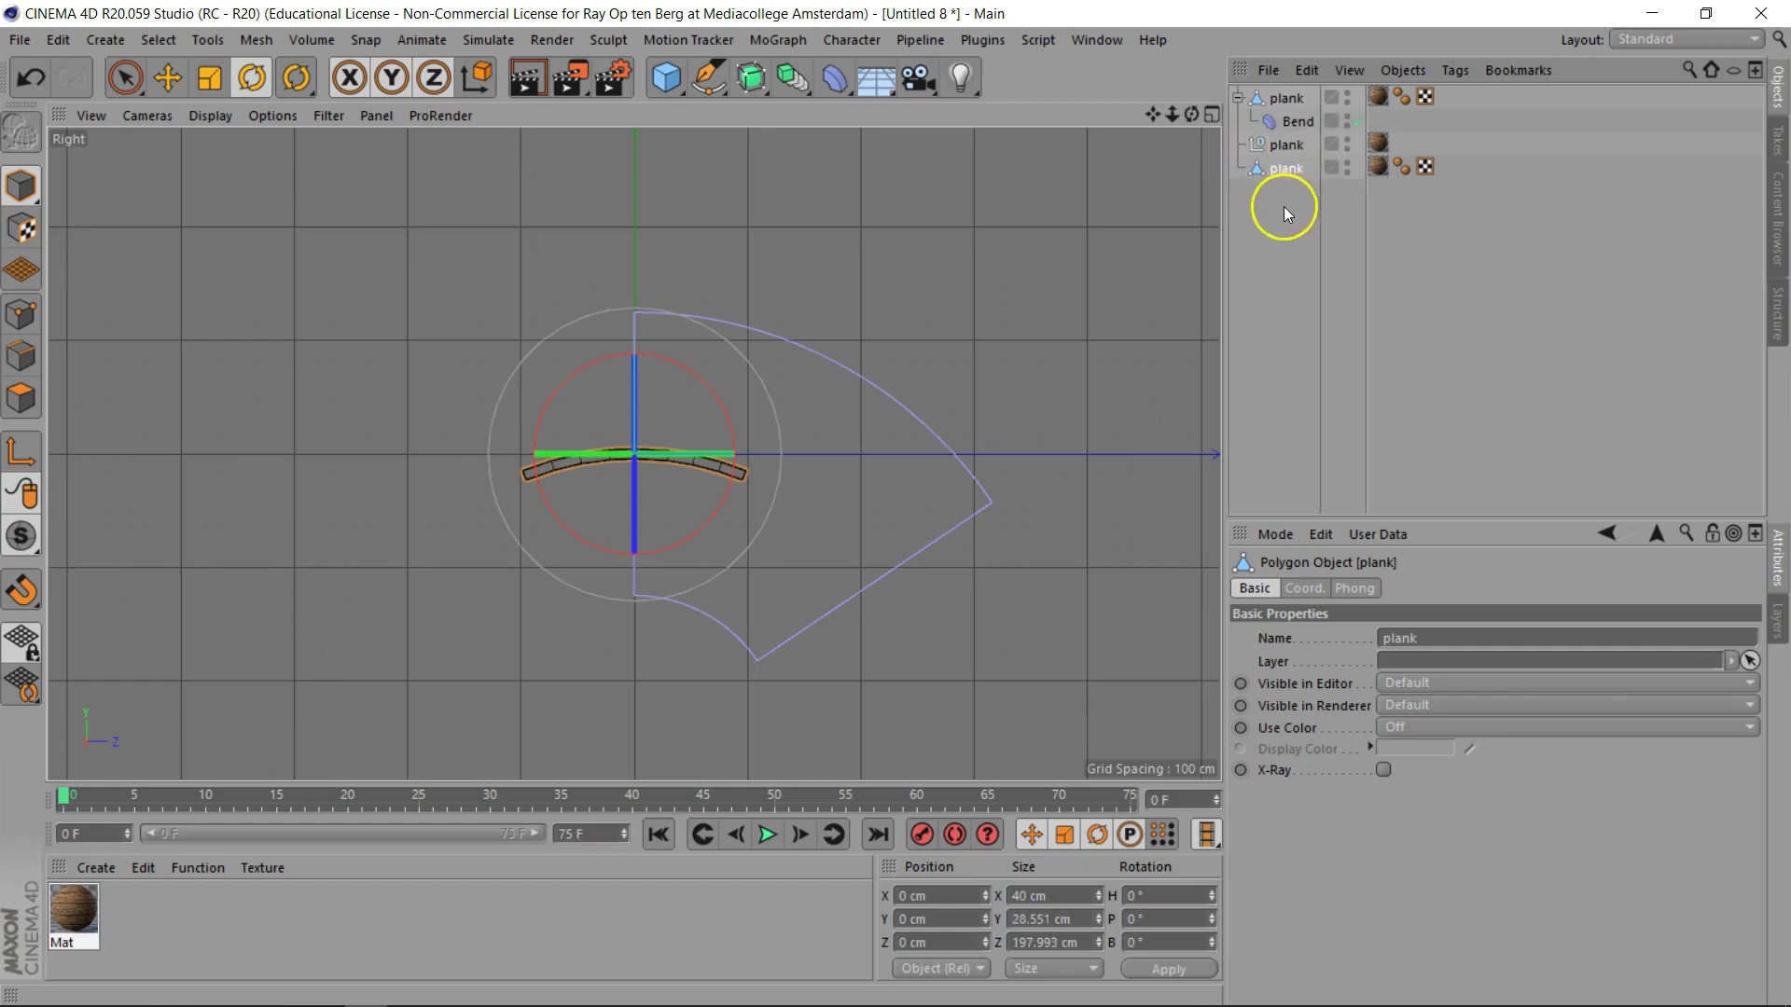
pyautogui.click(1285, 99)
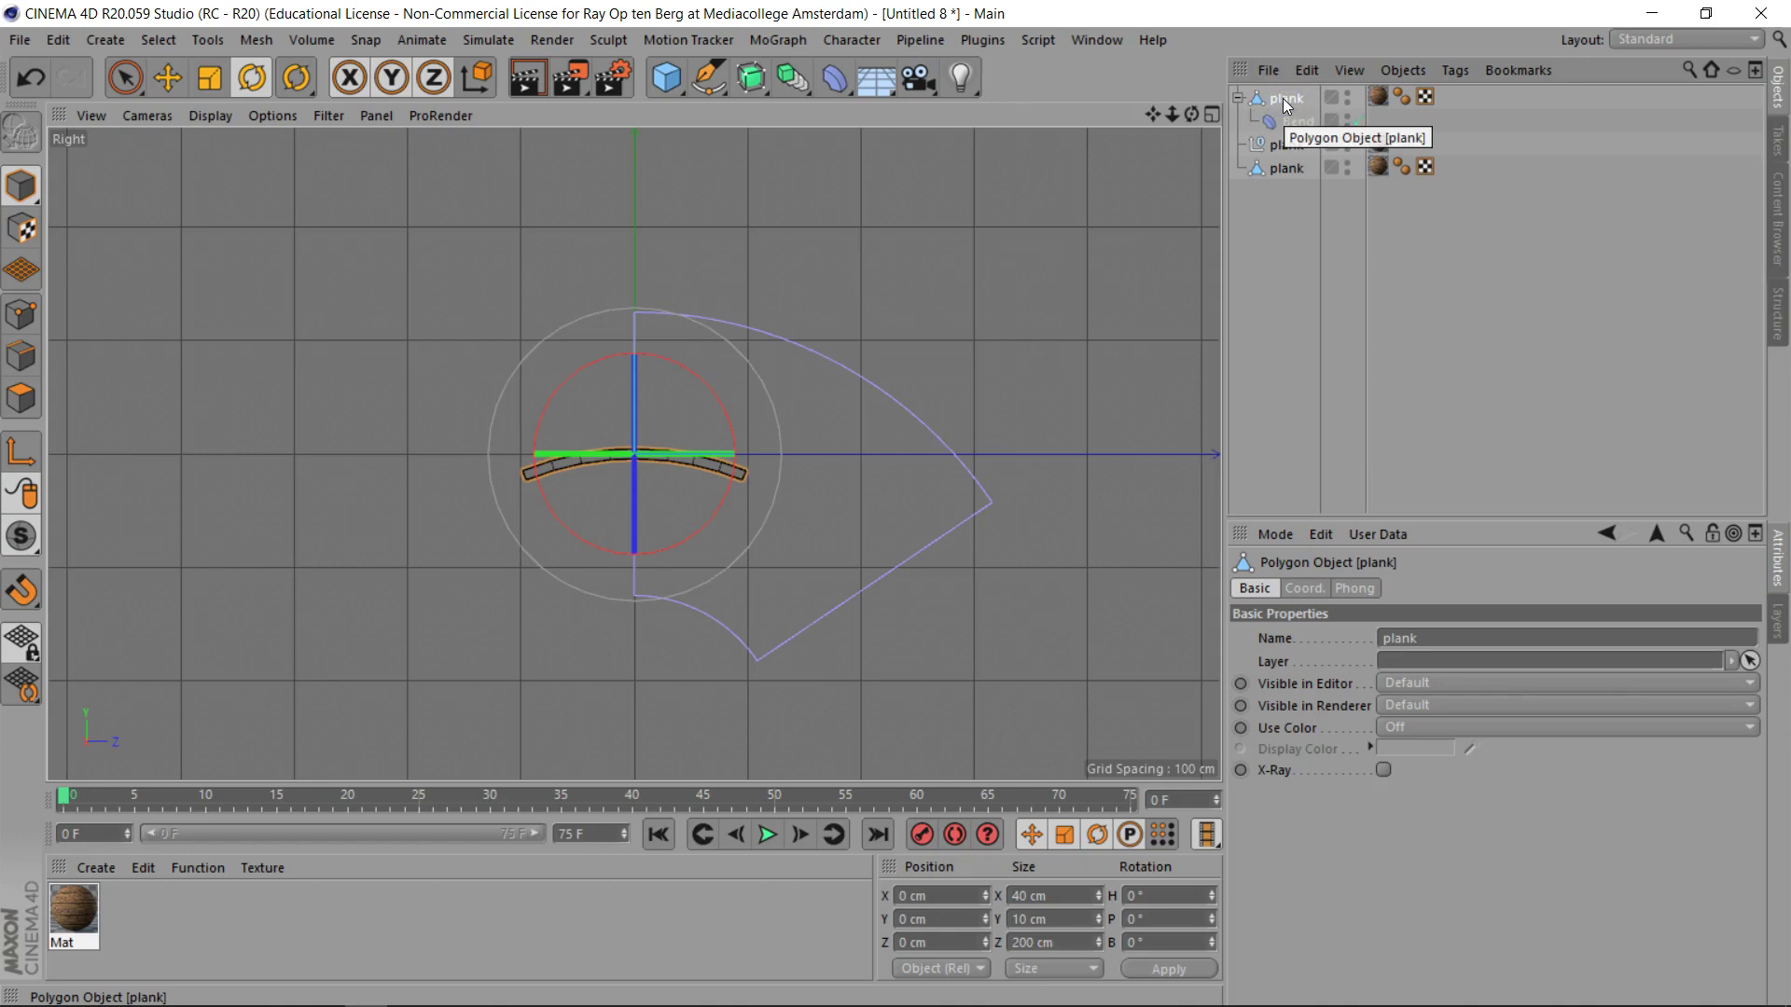
pyautogui.press('Delete')
pyautogui.click(1305, 98)
pyautogui.press('Delete')
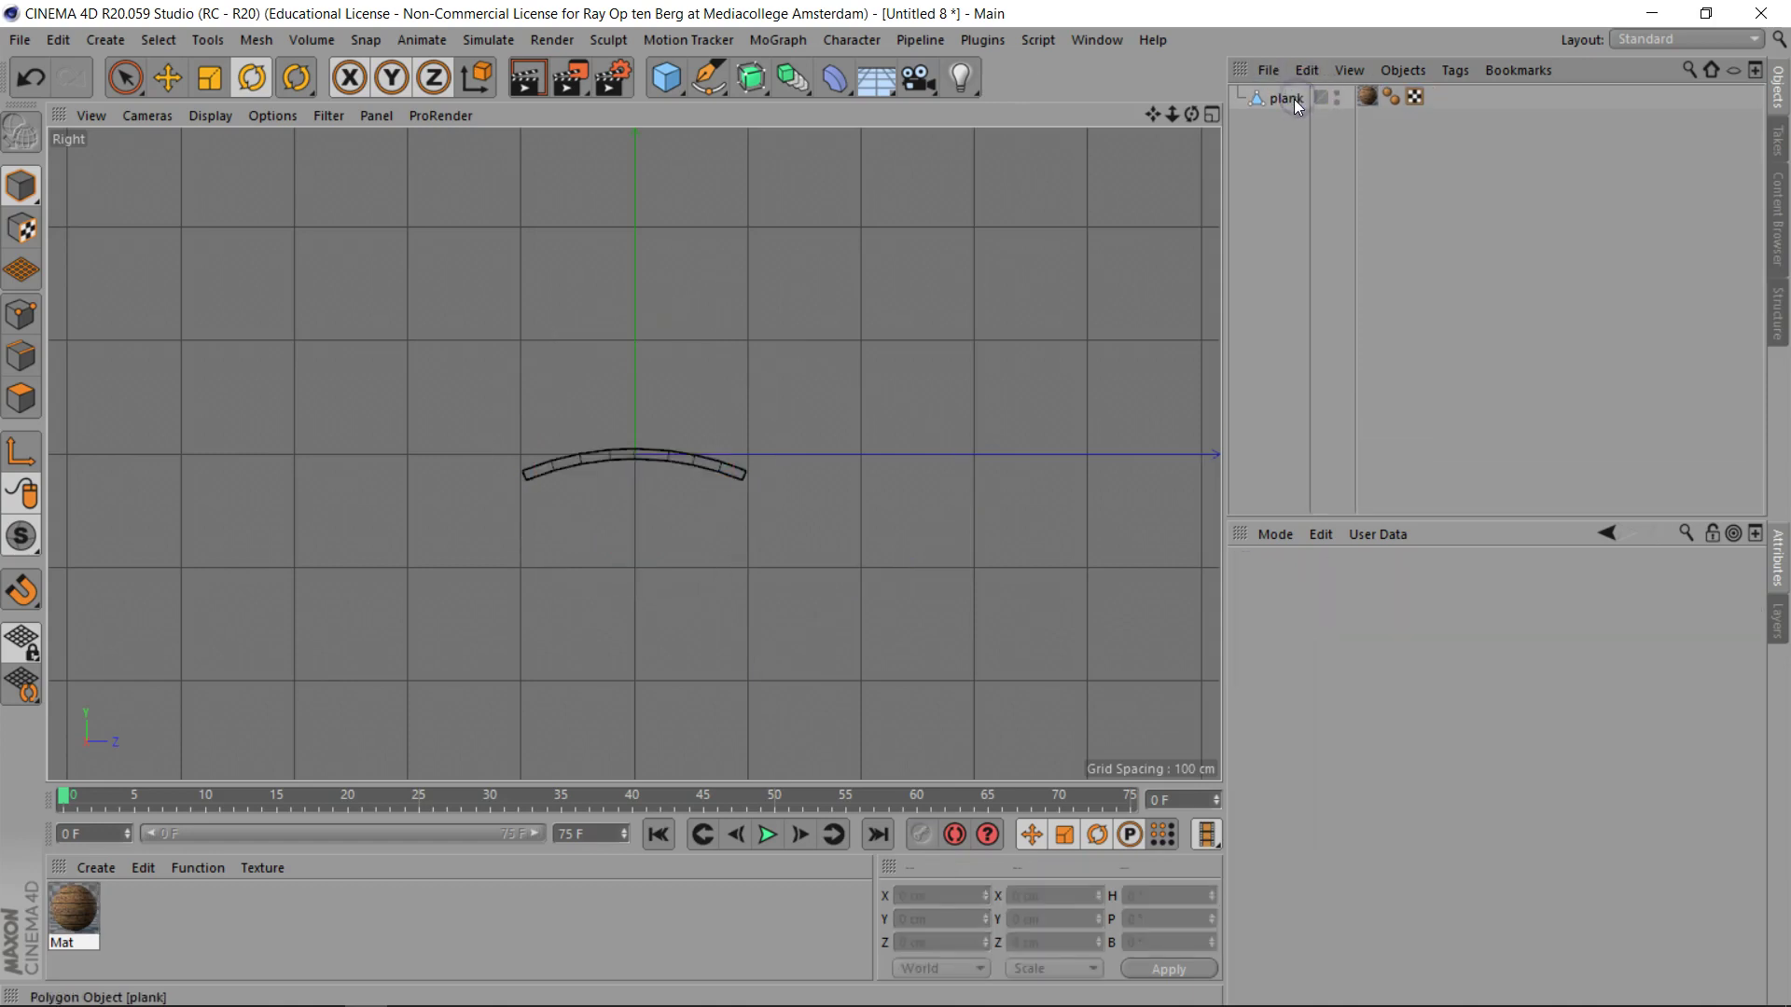
# Step: In Perspective view, set the baked plank's R.P rotation to 90°
pyautogui.press('F1')
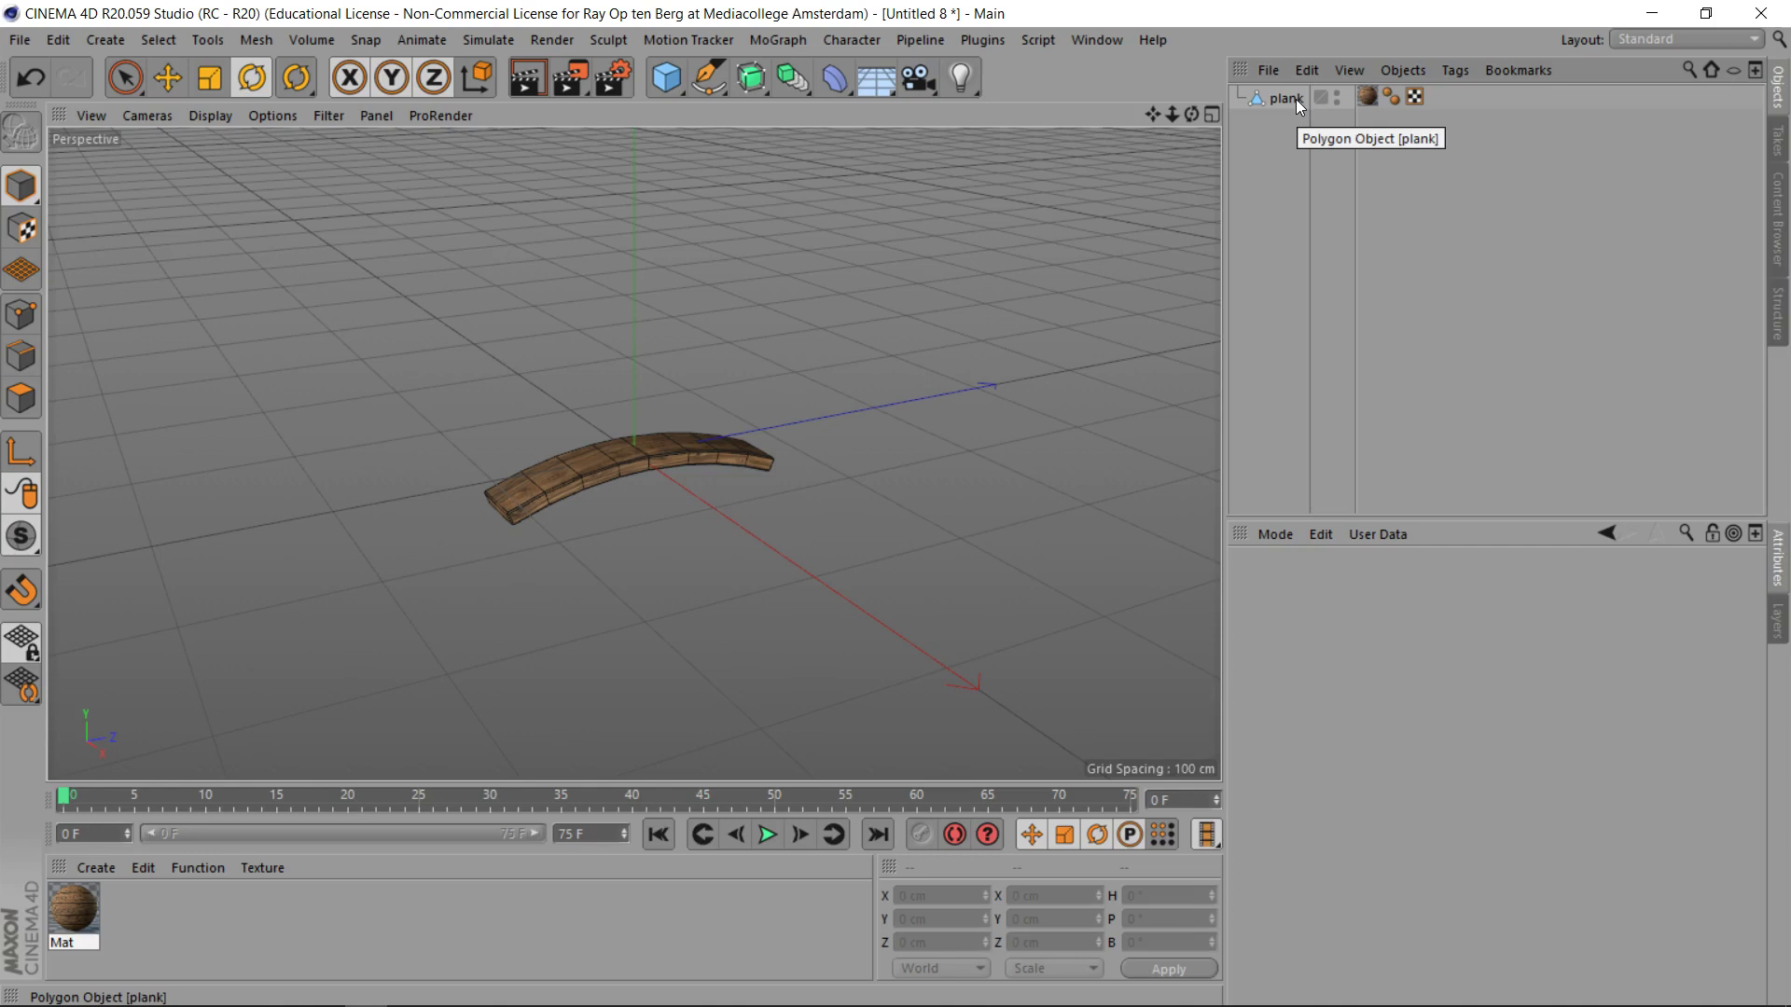
pyautogui.click(1295, 98)
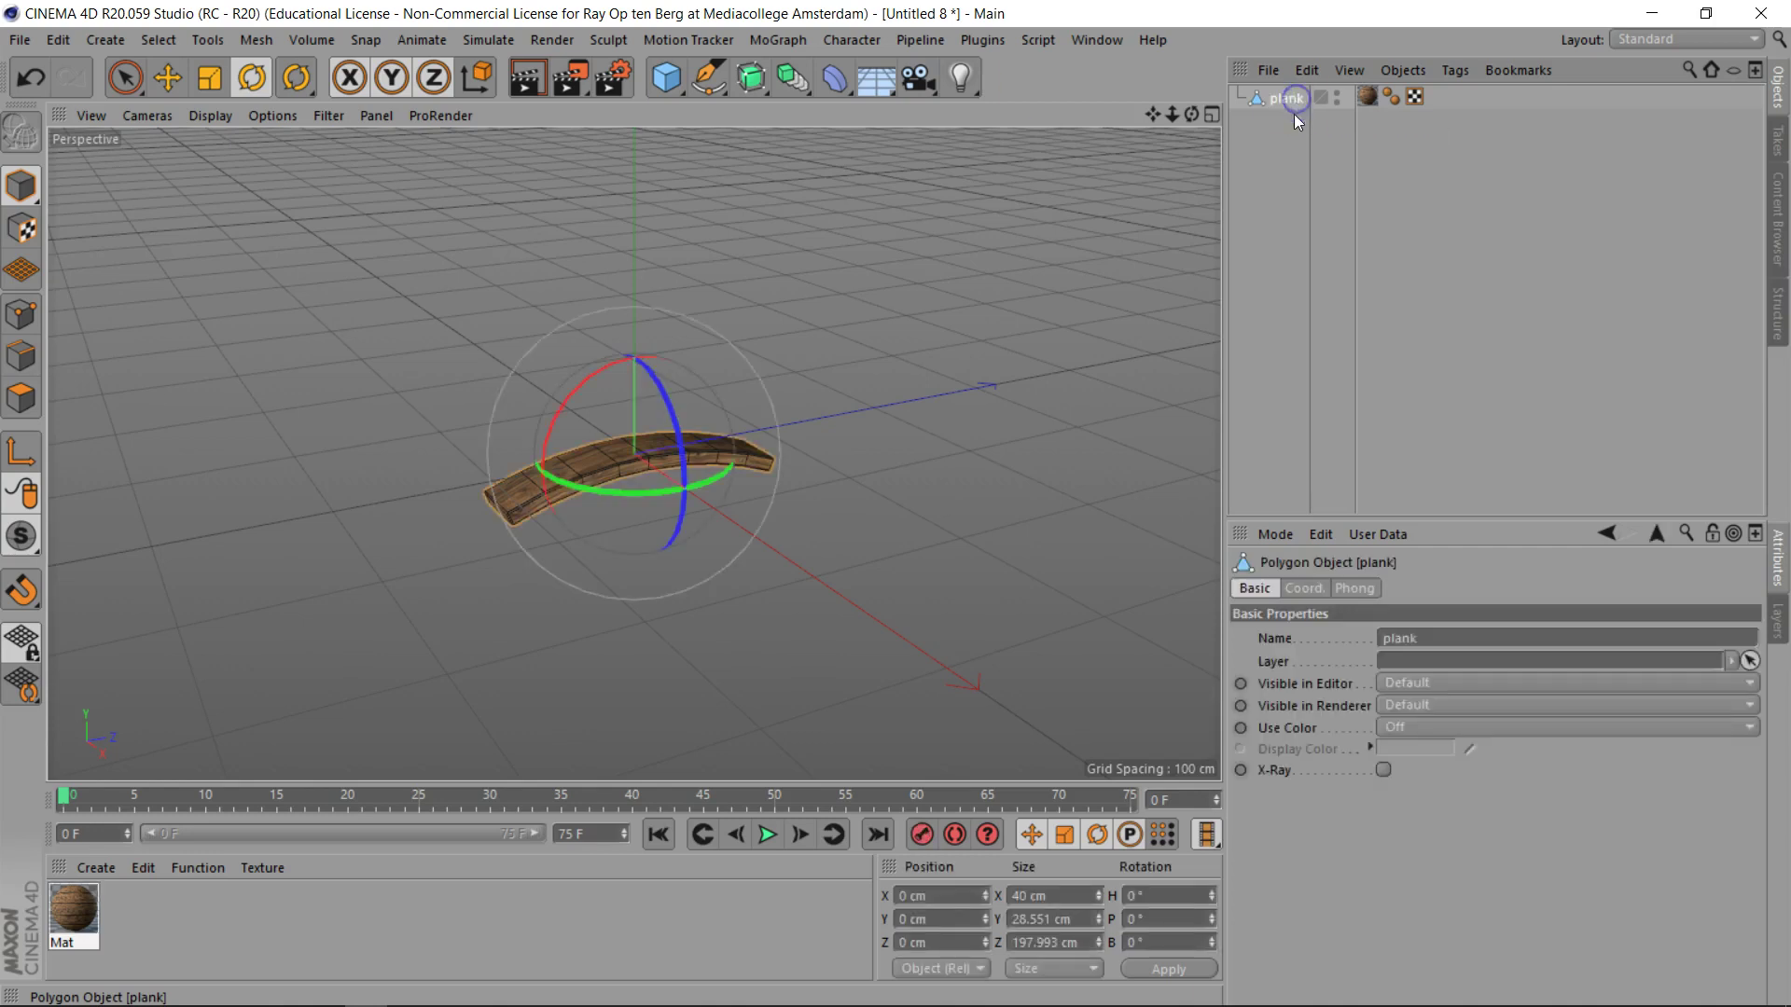
pyautogui.click(1315, 587)
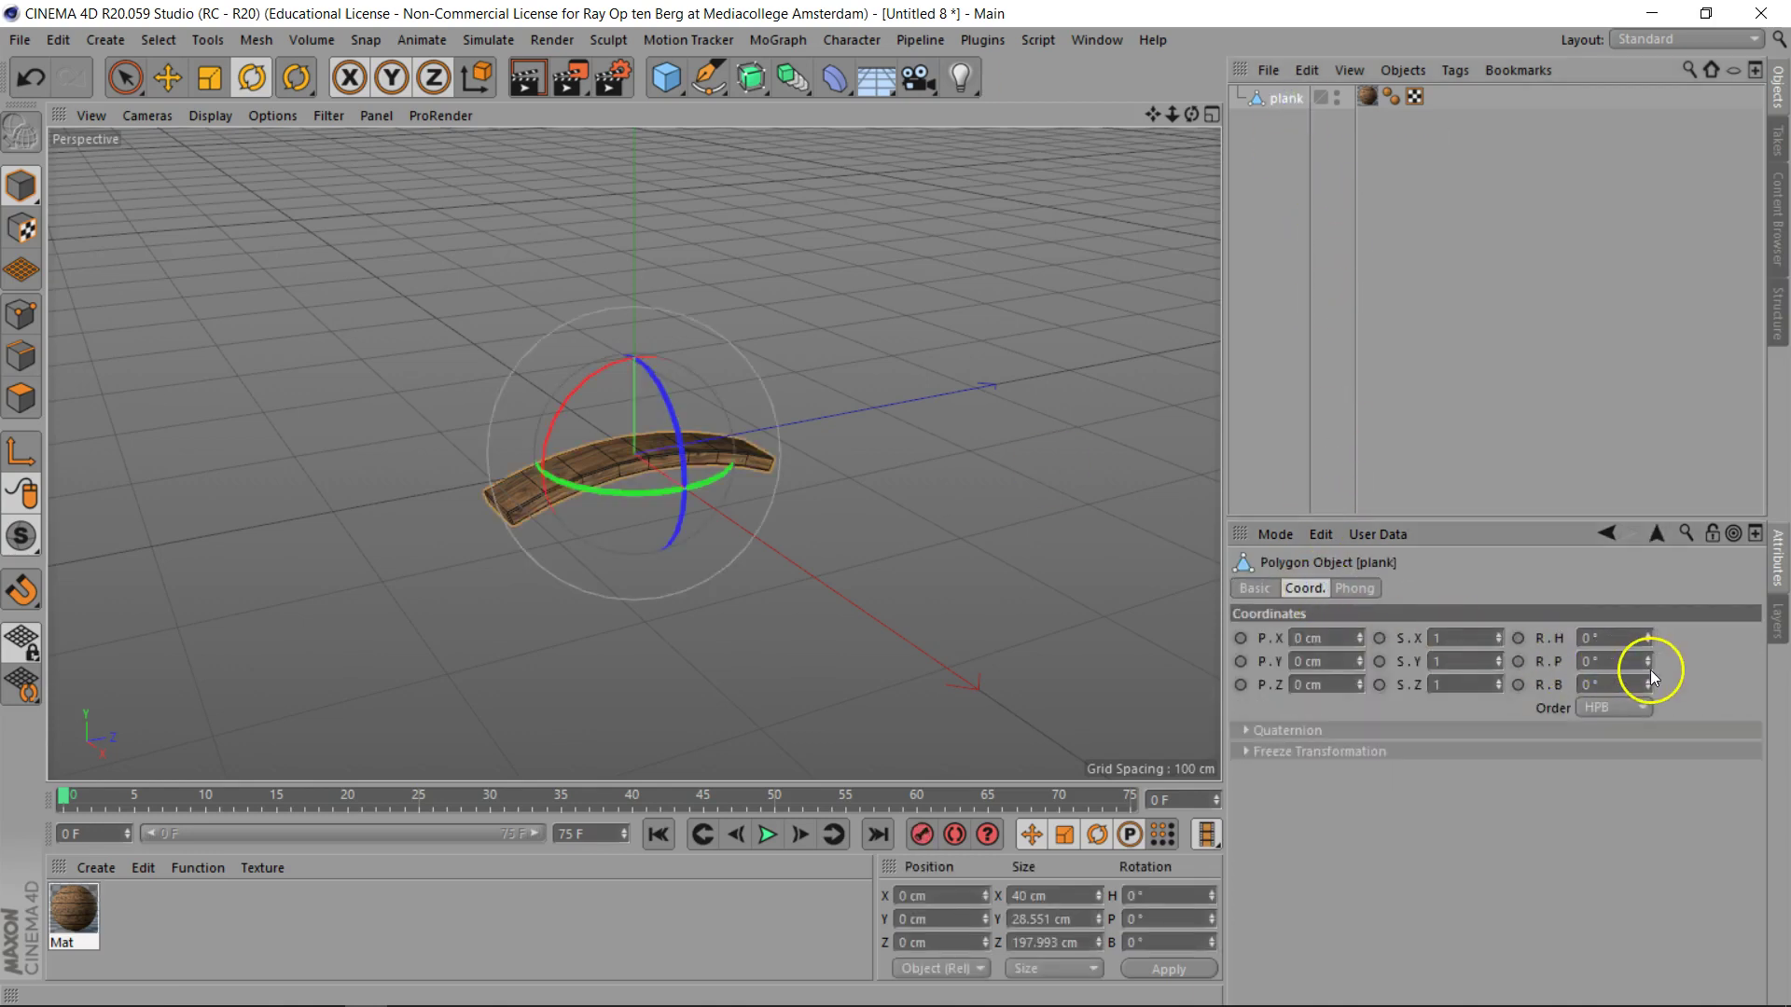
pyautogui.moveTo(1649, 661); pyautogui.dragTo(1649, 660)
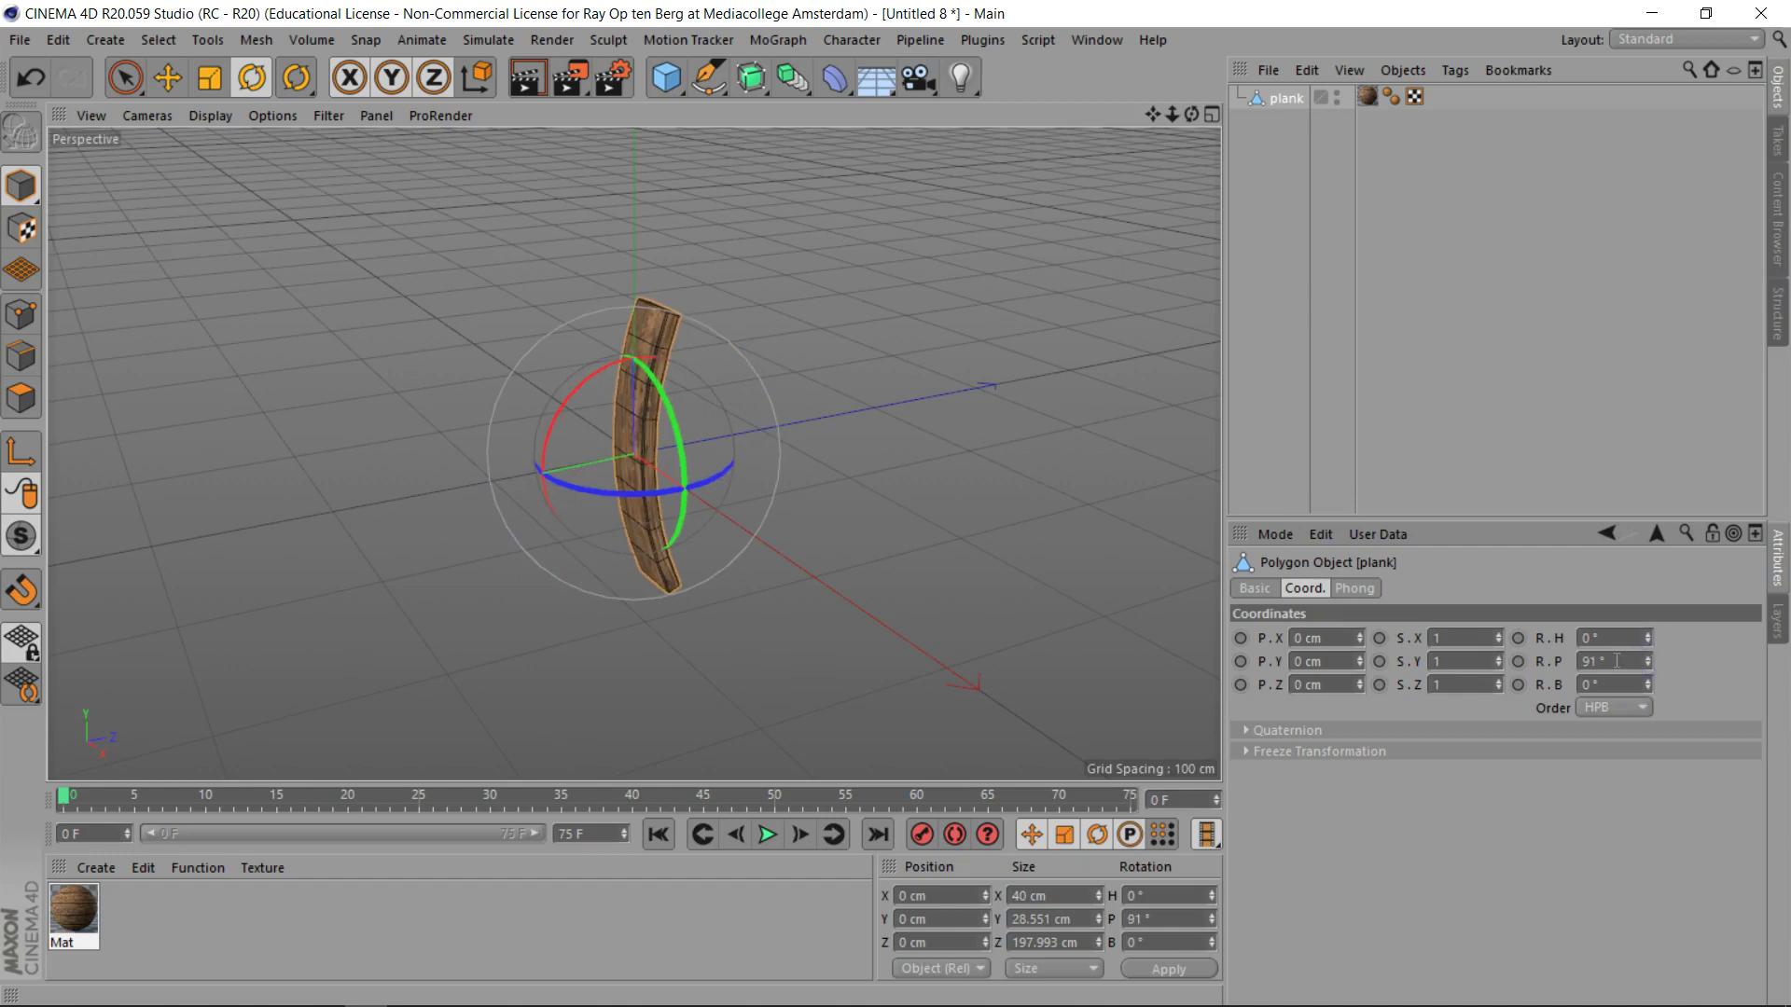
pyautogui.doubleClick(1618, 660)
pyautogui.write('90')
pyautogui.press('Return')
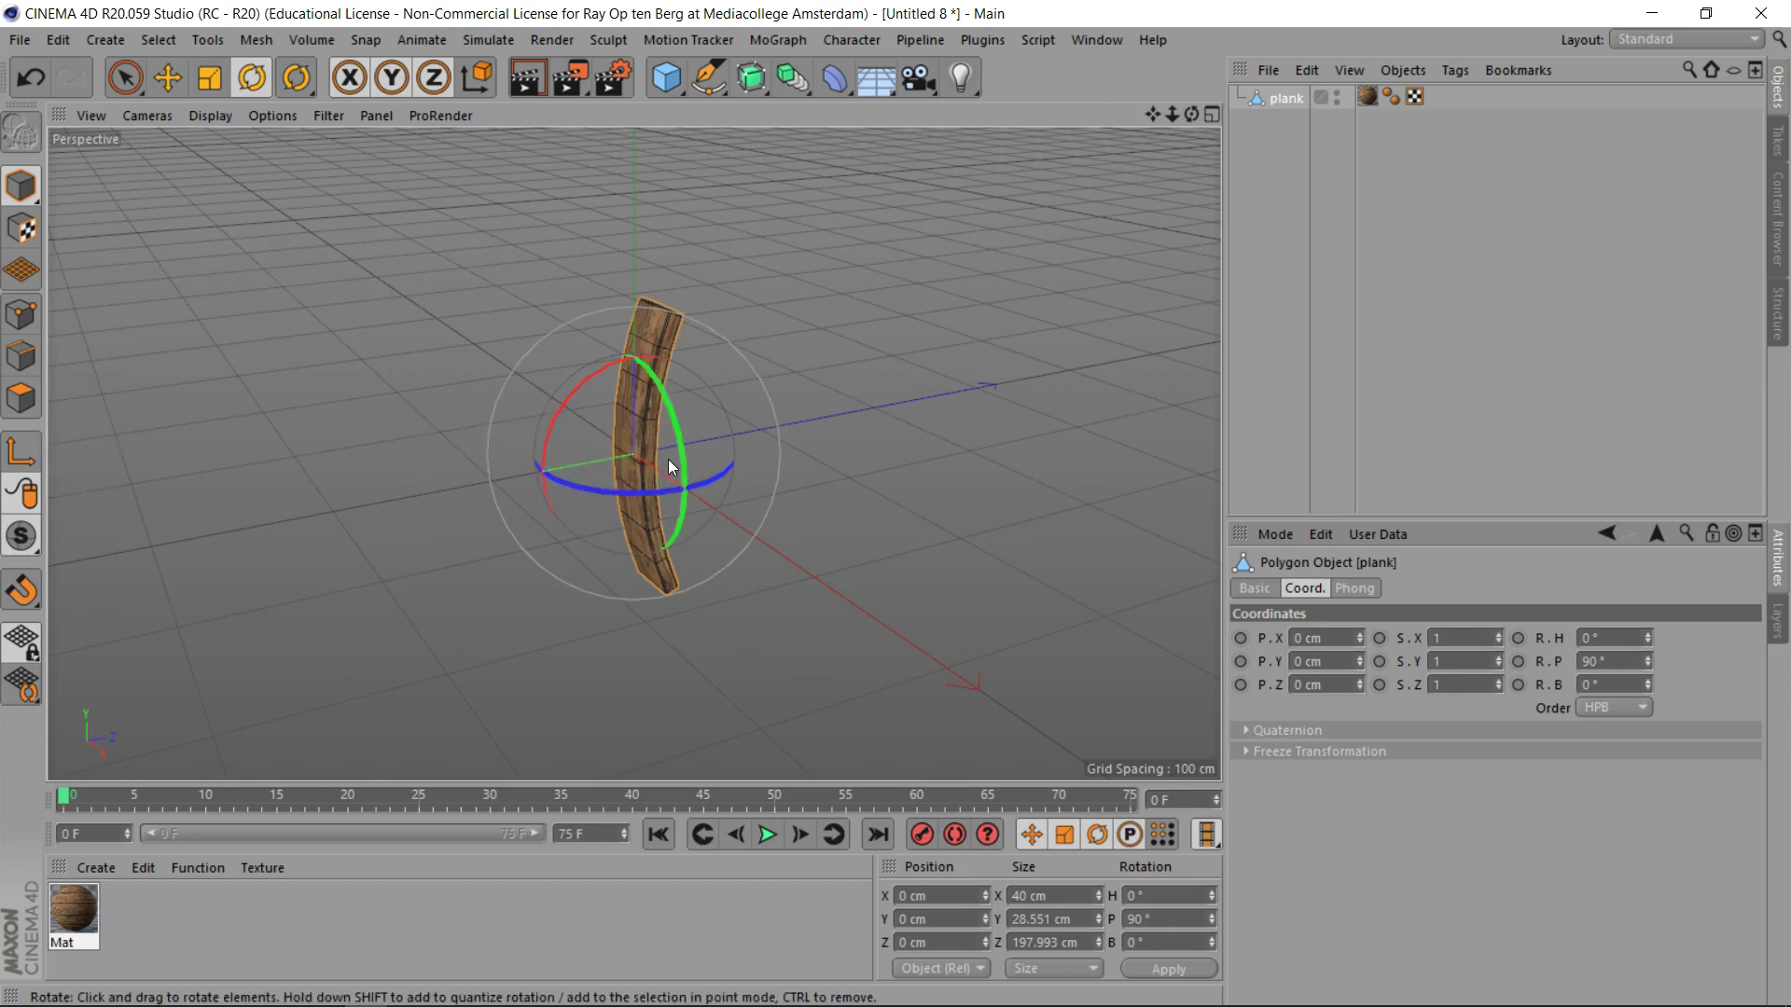
# Step: With Axis modification on, reset the plank's pitch rotation to 0° while it stays upright
pyautogui.click(28, 453)
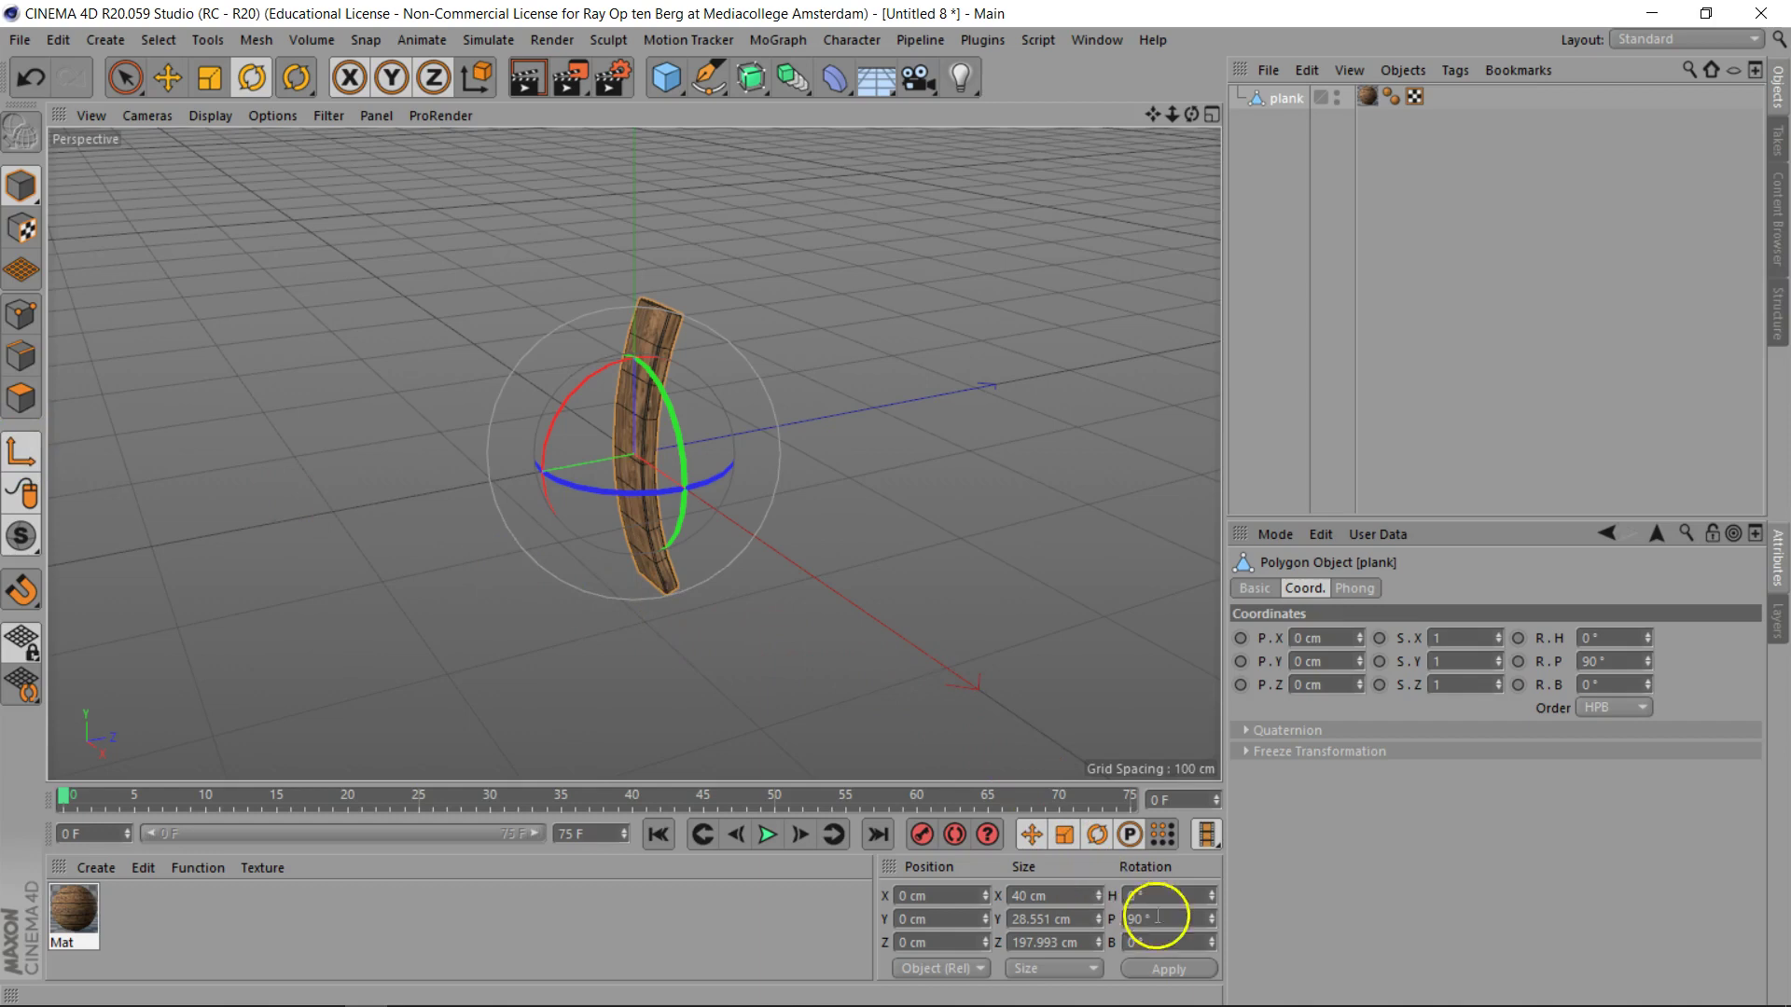
pyautogui.click(1187, 921)
pyautogui.doubleClick(1185, 920)
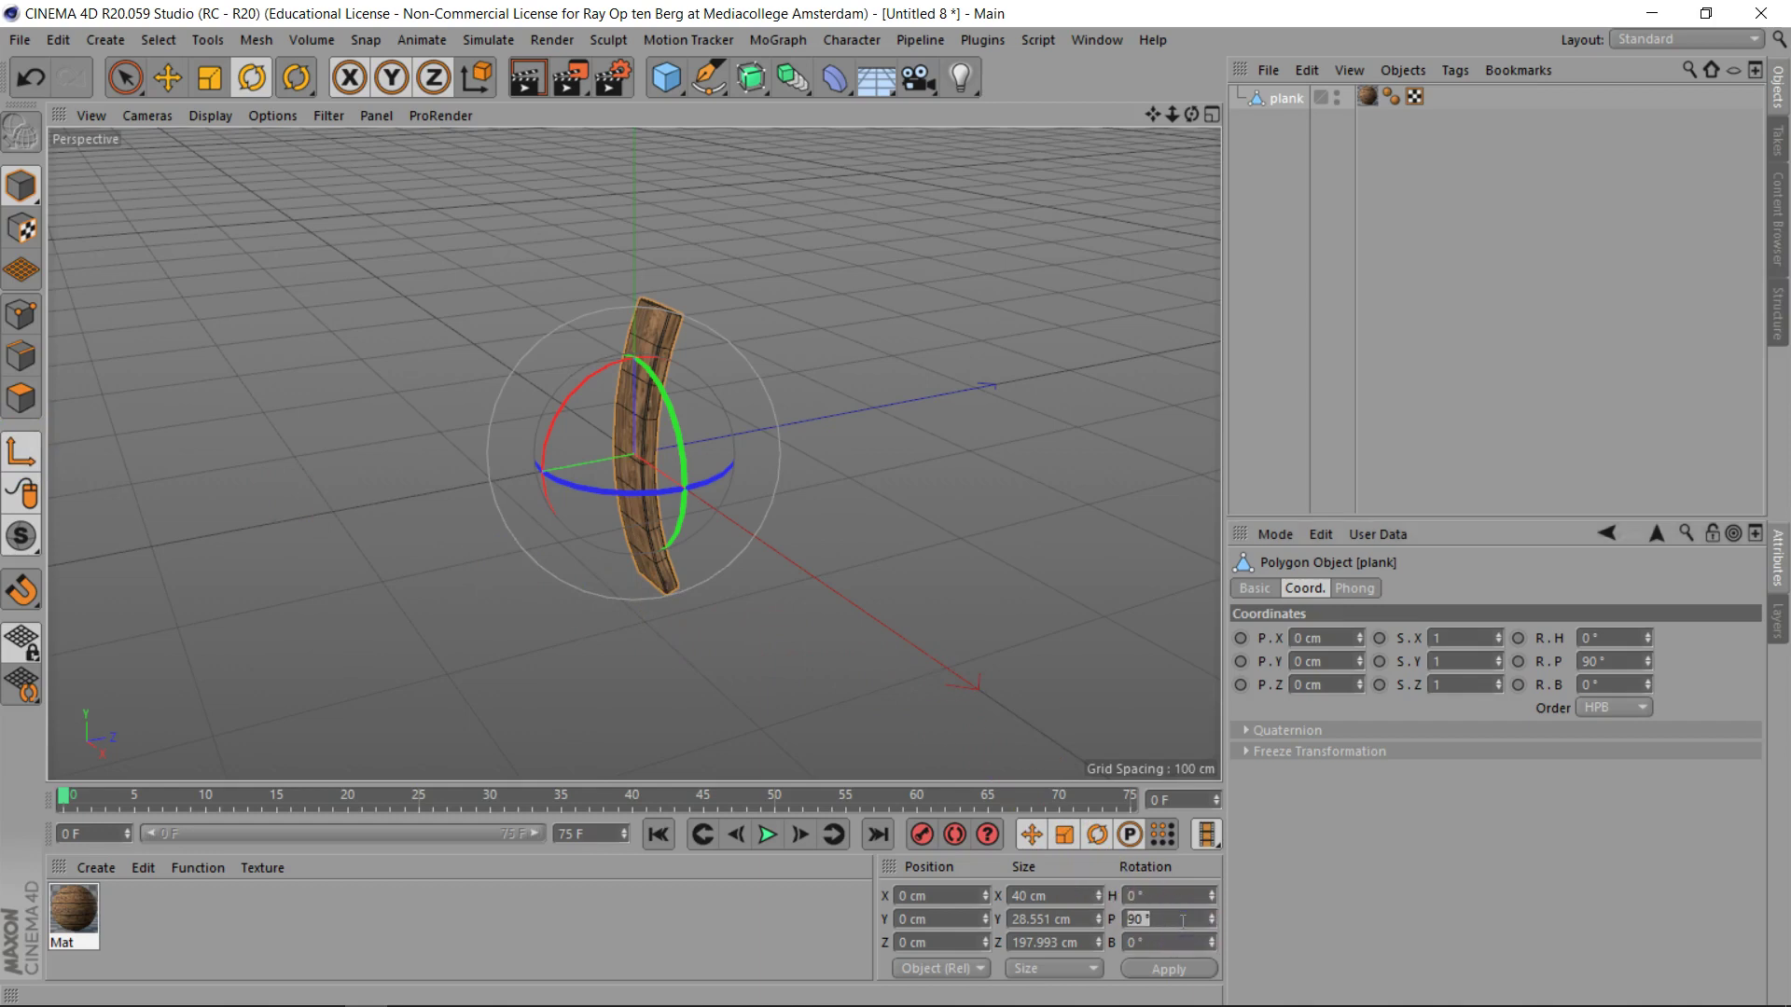
pyautogui.write('0')
pyautogui.press('Return')
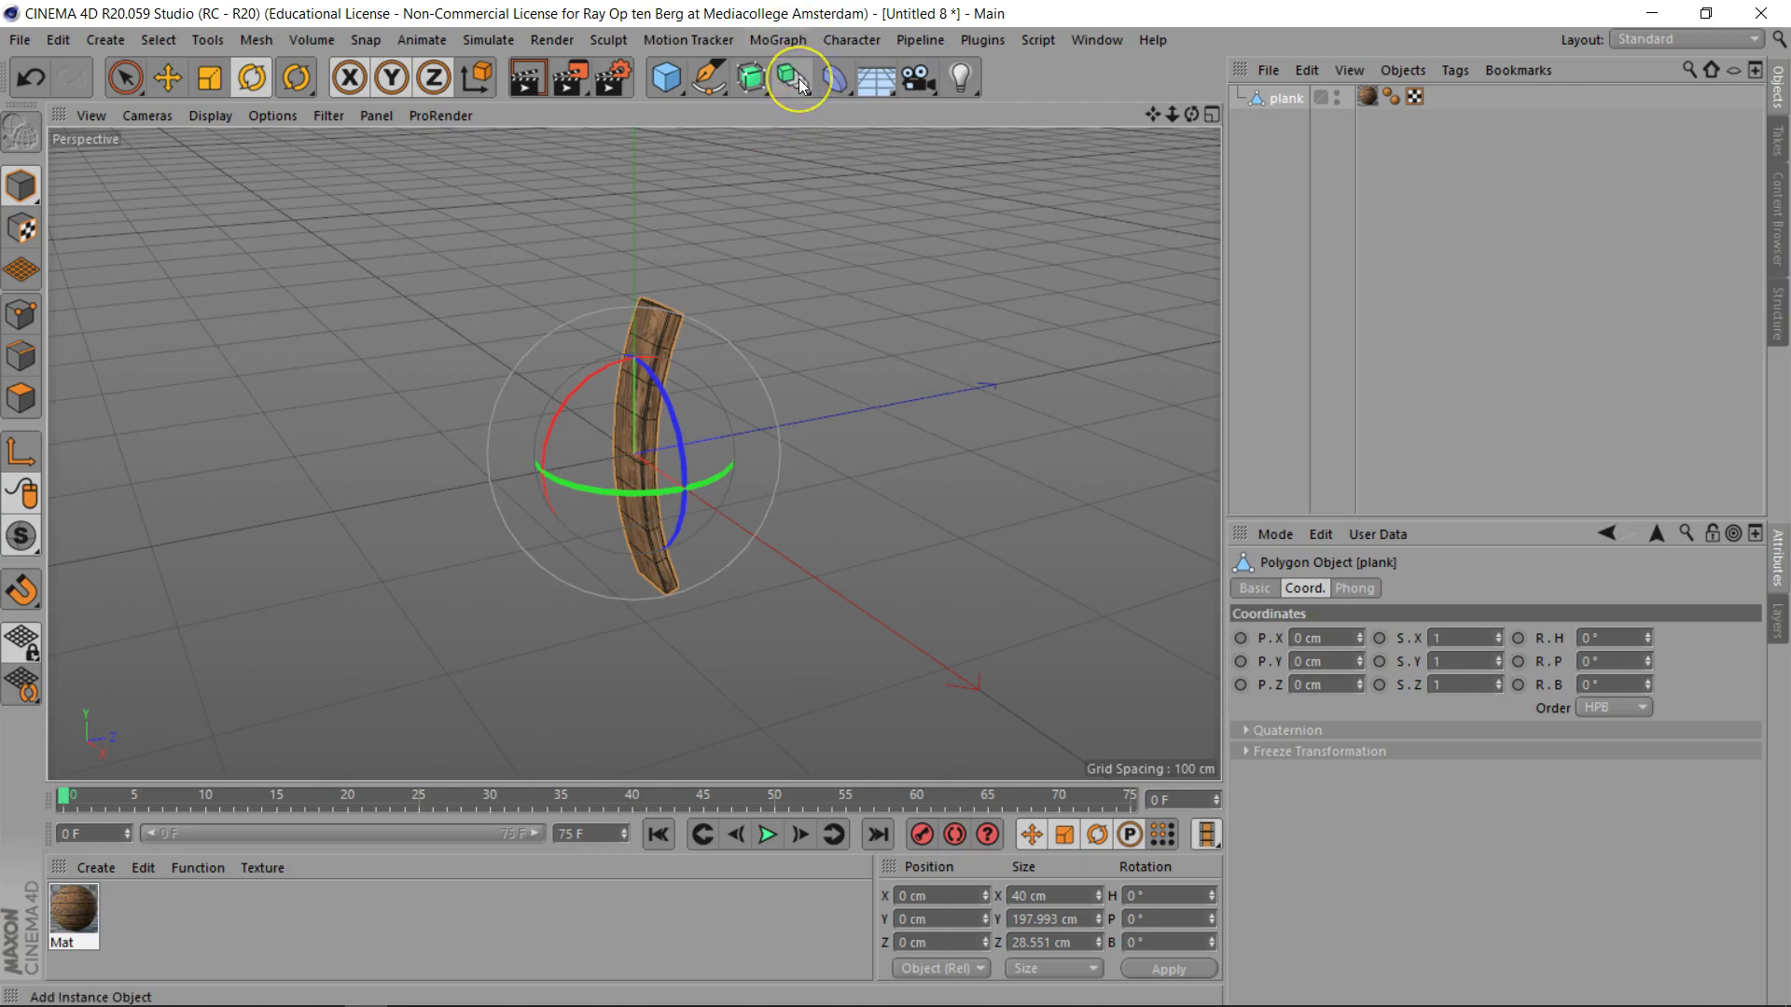
# Step: Add an Array containing the plank and set the plank's heading rotation to 180°
pyautogui.moveTo(799, 78); pyautogui.dragTo(881, 110)
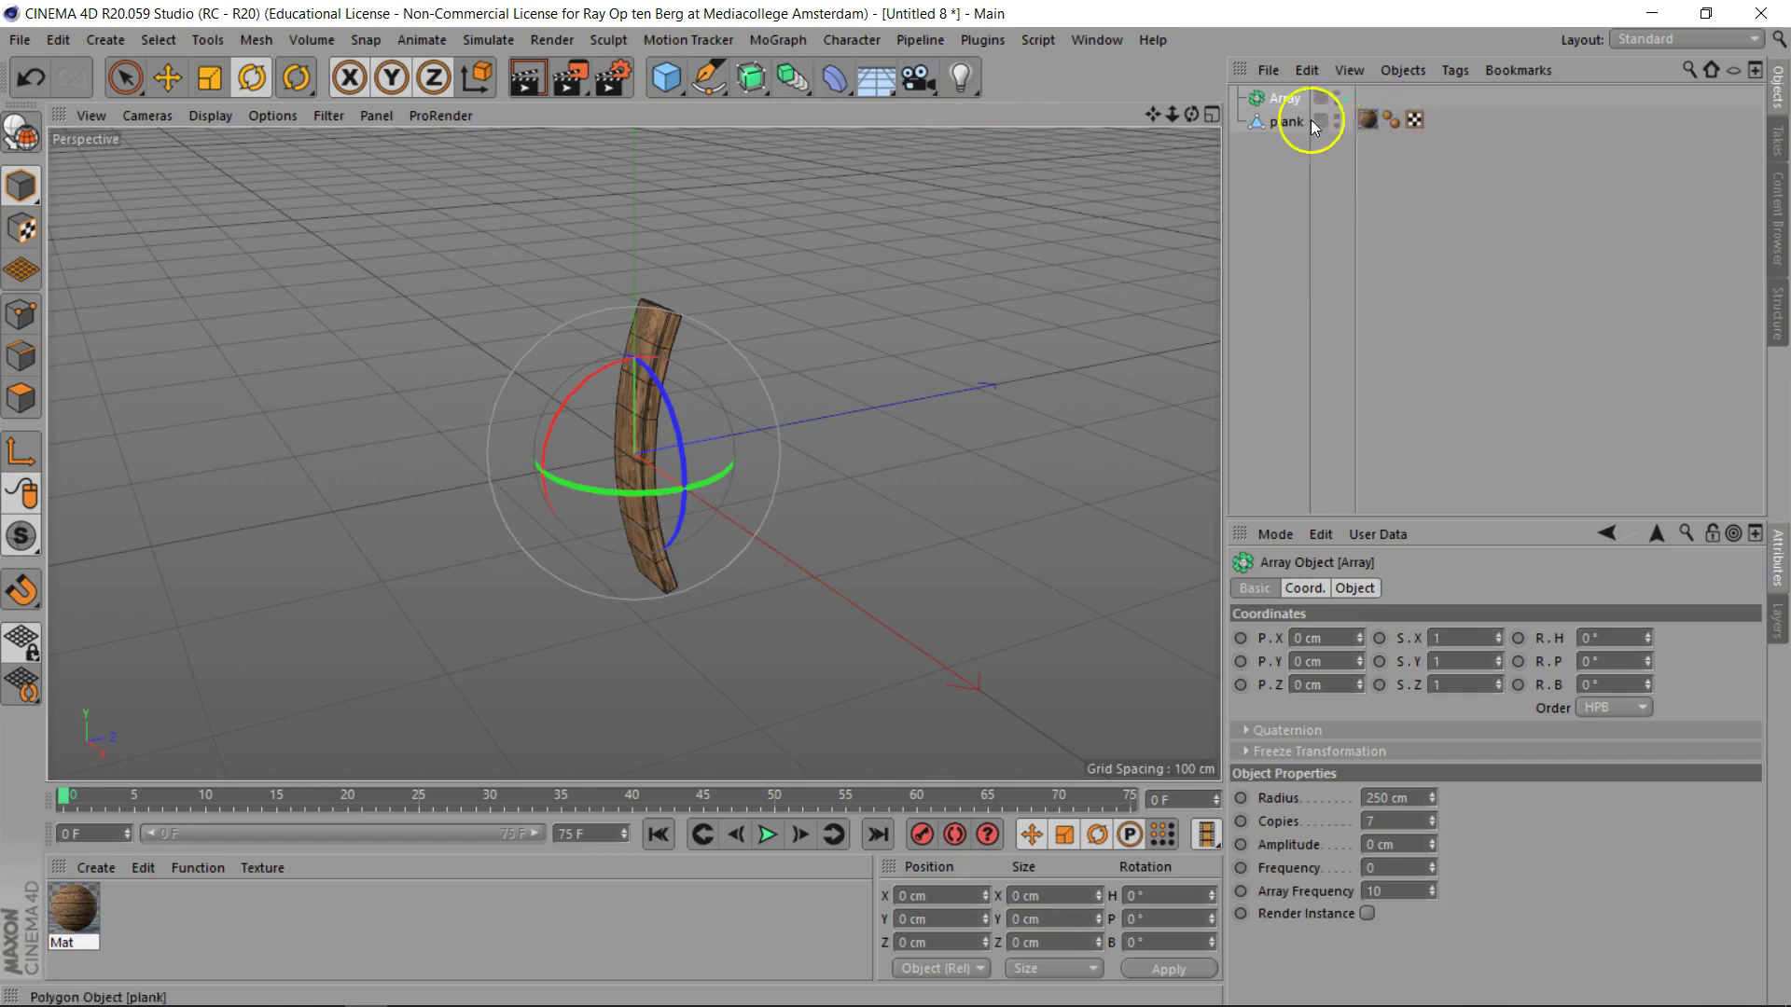
pyautogui.moveTo(1277, 128); pyautogui.dragTo(1291, 101)
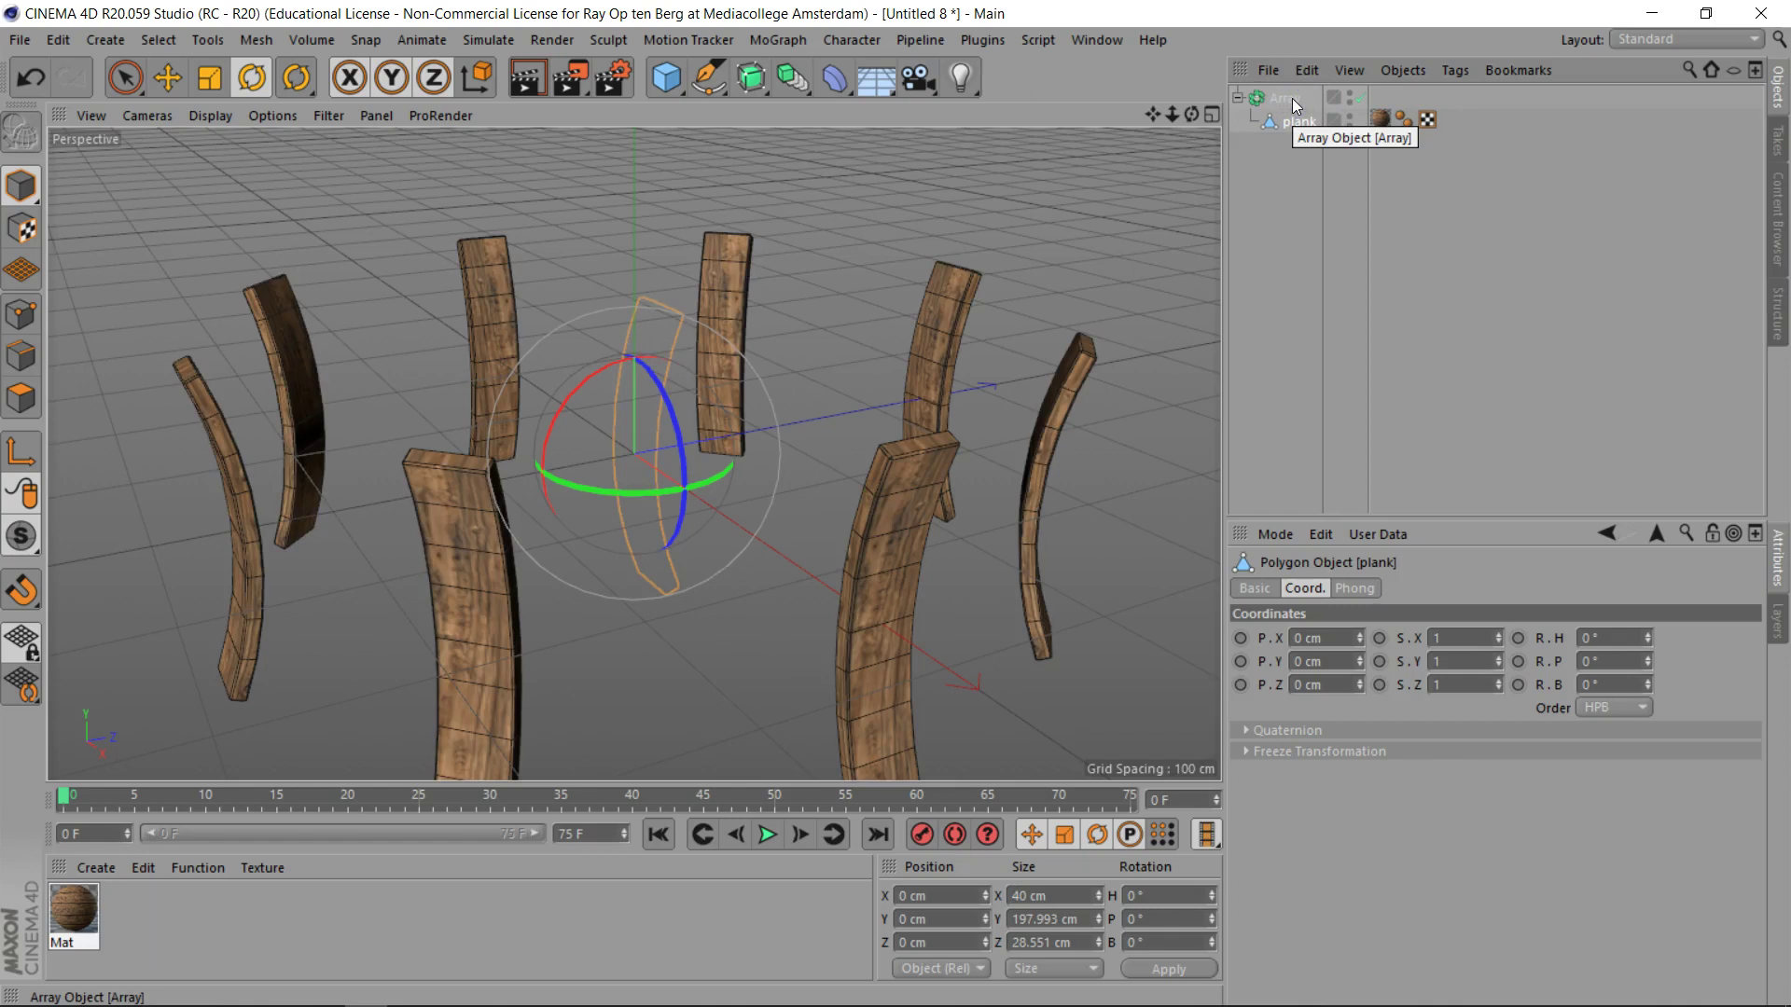
pyautogui.click(1275, 118)
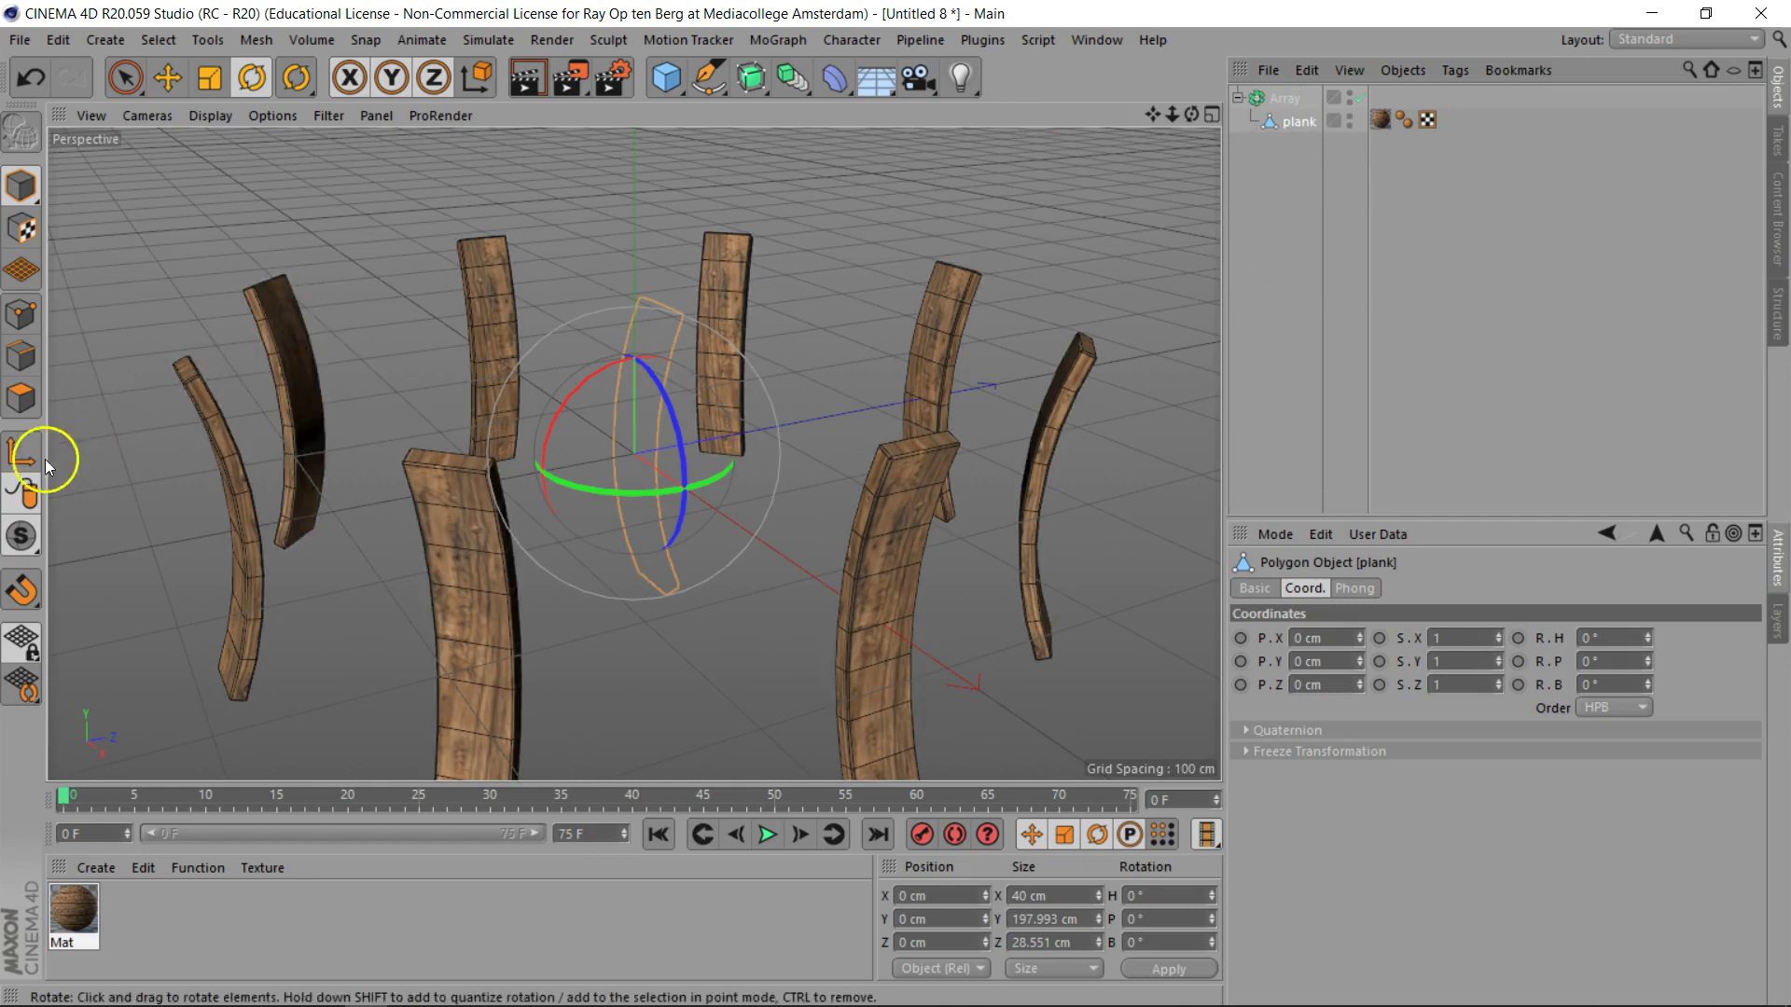
pyautogui.doubleClick(1165, 899)
pyautogui.write('1')
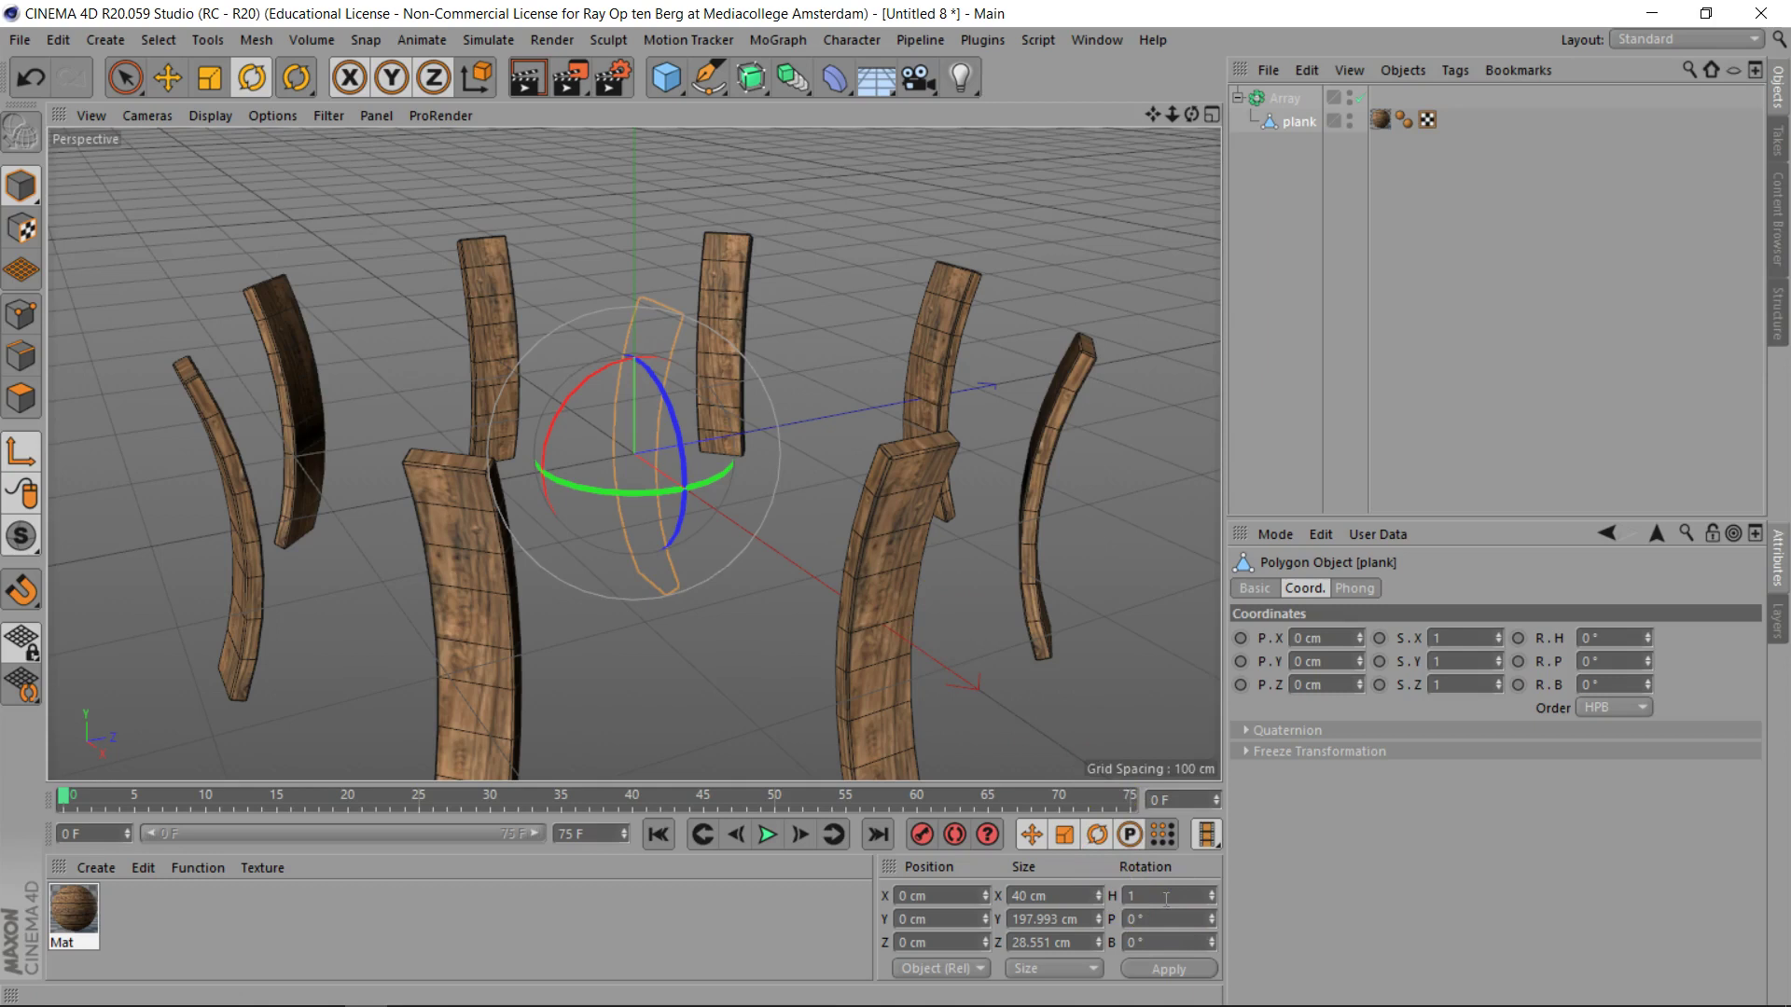
pyautogui.write('80')
pyautogui.press('Return')
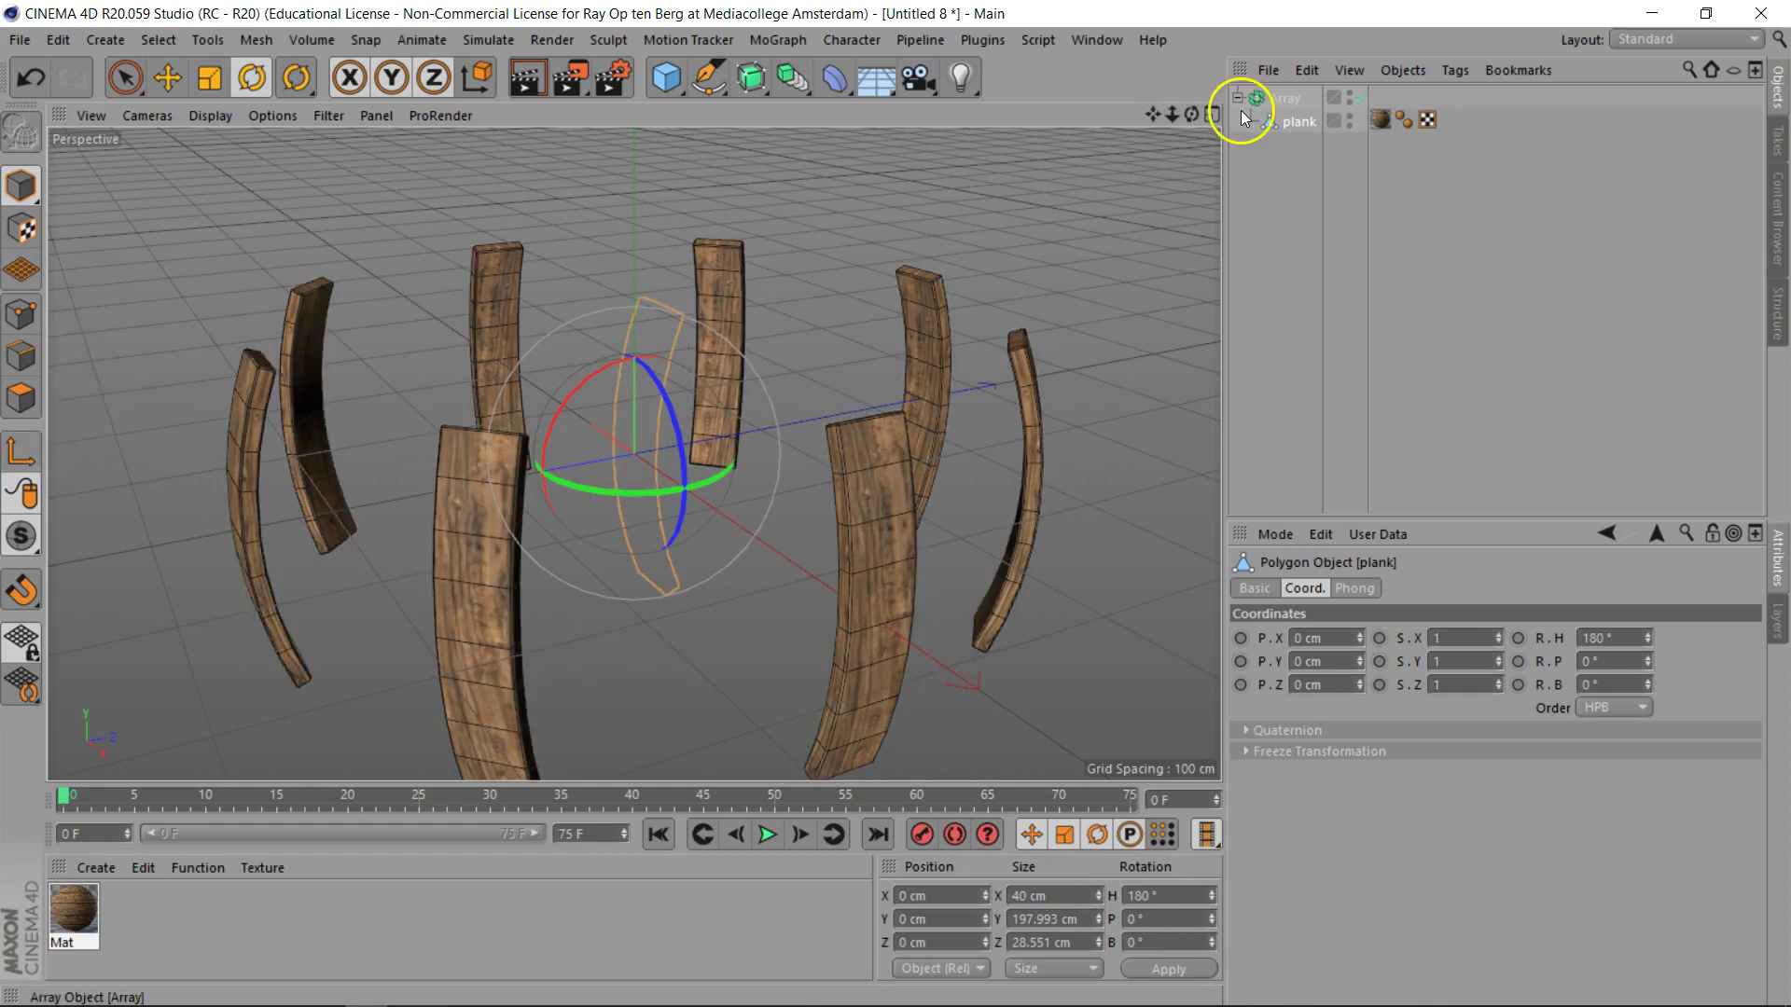
# Step: Set the Array to 12 copies and shrink its radius to about 93 cm
pyautogui.click(1287, 97)
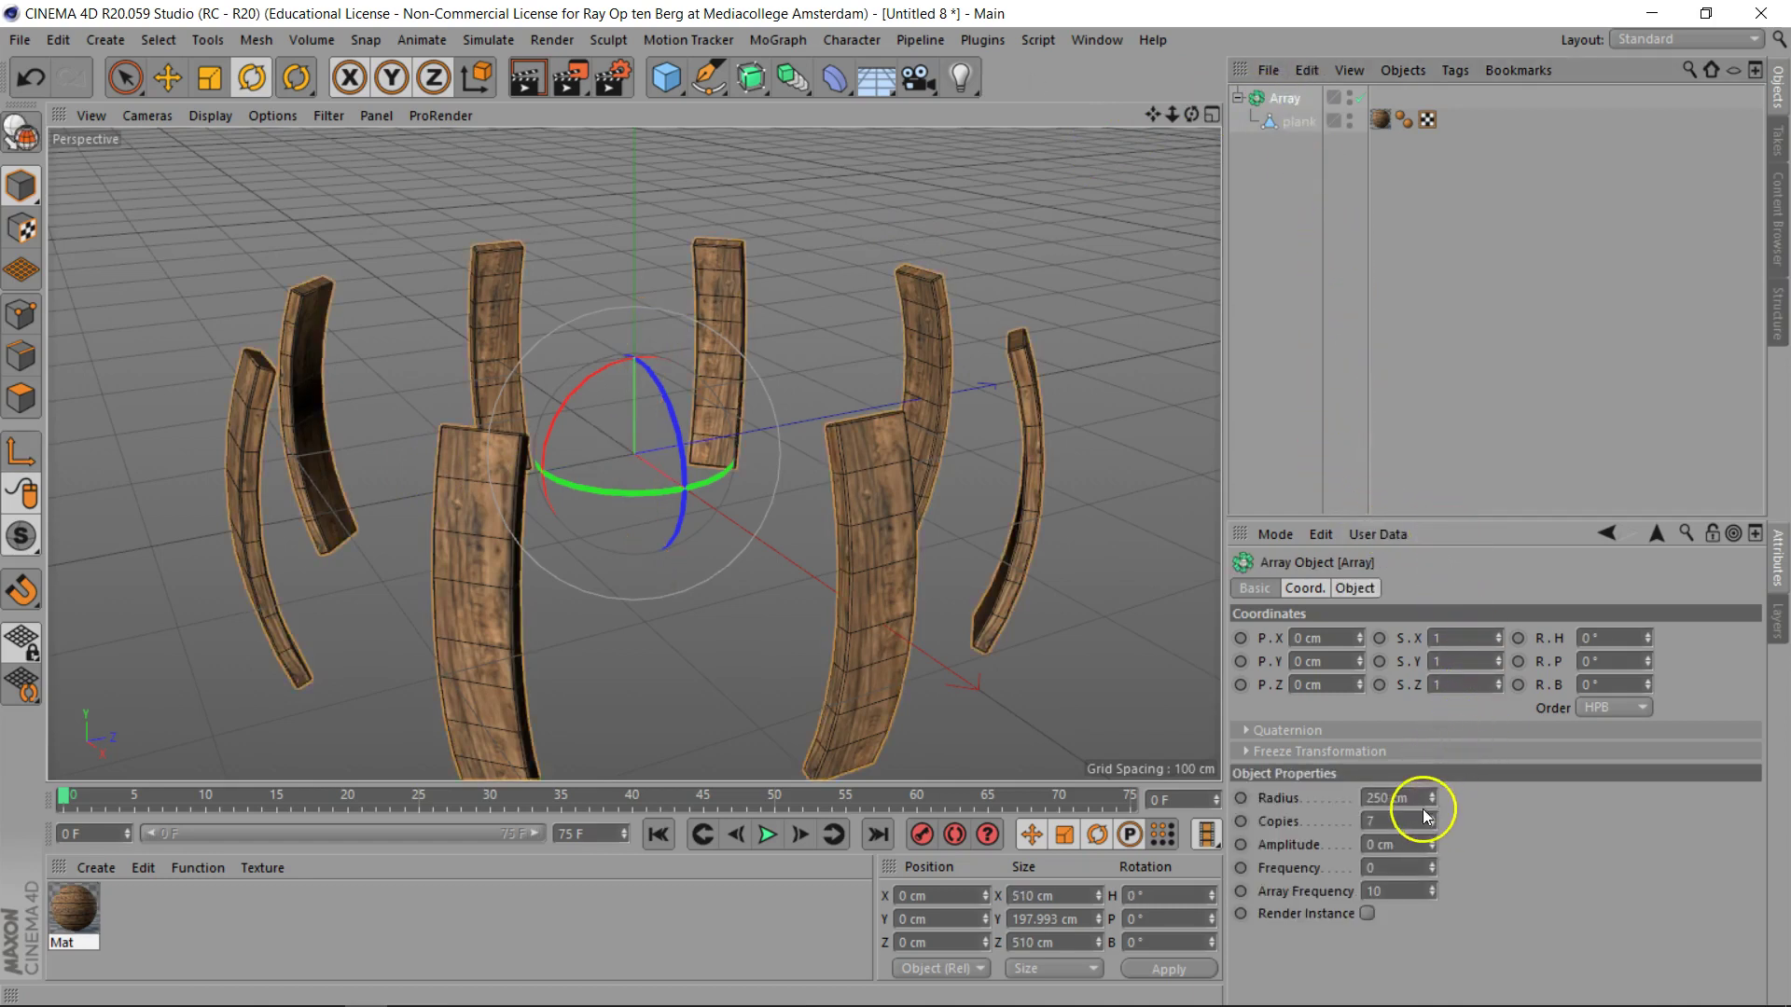
pyautogui.moveTo(1433, 800)
pyautogui.mouseDown()
pyautogui.moveTo(1431, 821)
pyautogui.moveTo(1436, 803)
pyautogui.mouseUp()
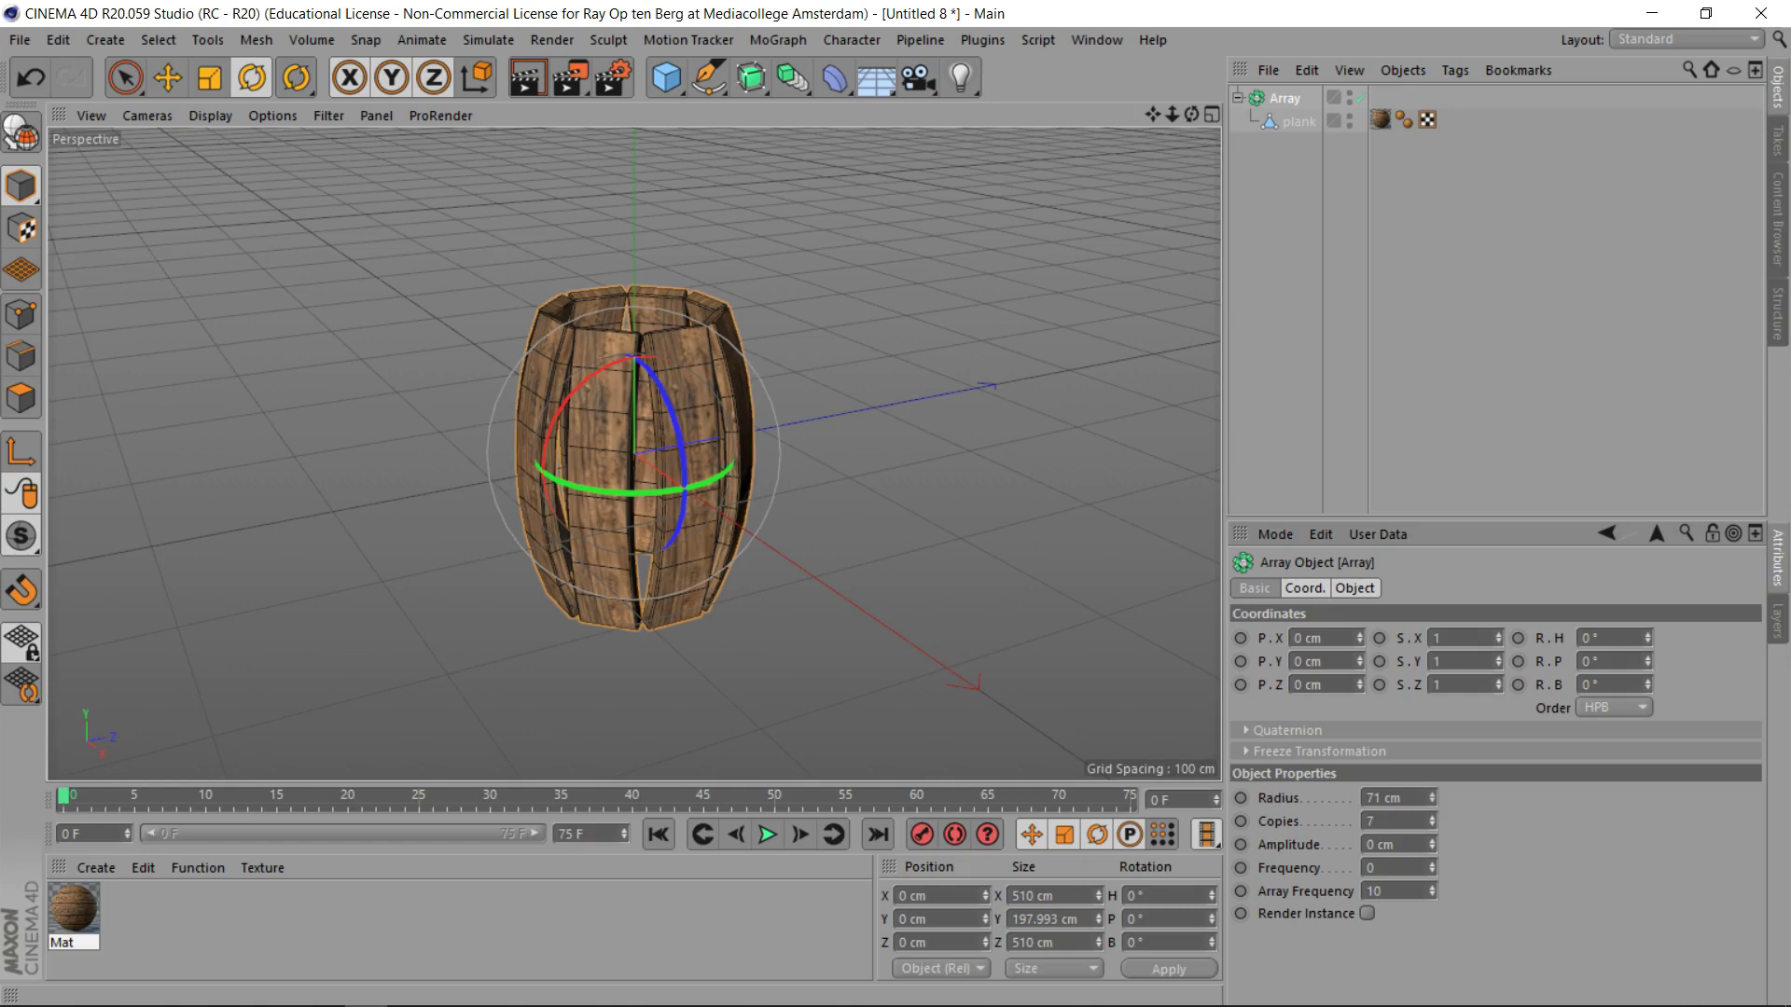
pyautogui.moveTo(1436, 803); pyautogui.dragTo(1436, 803)
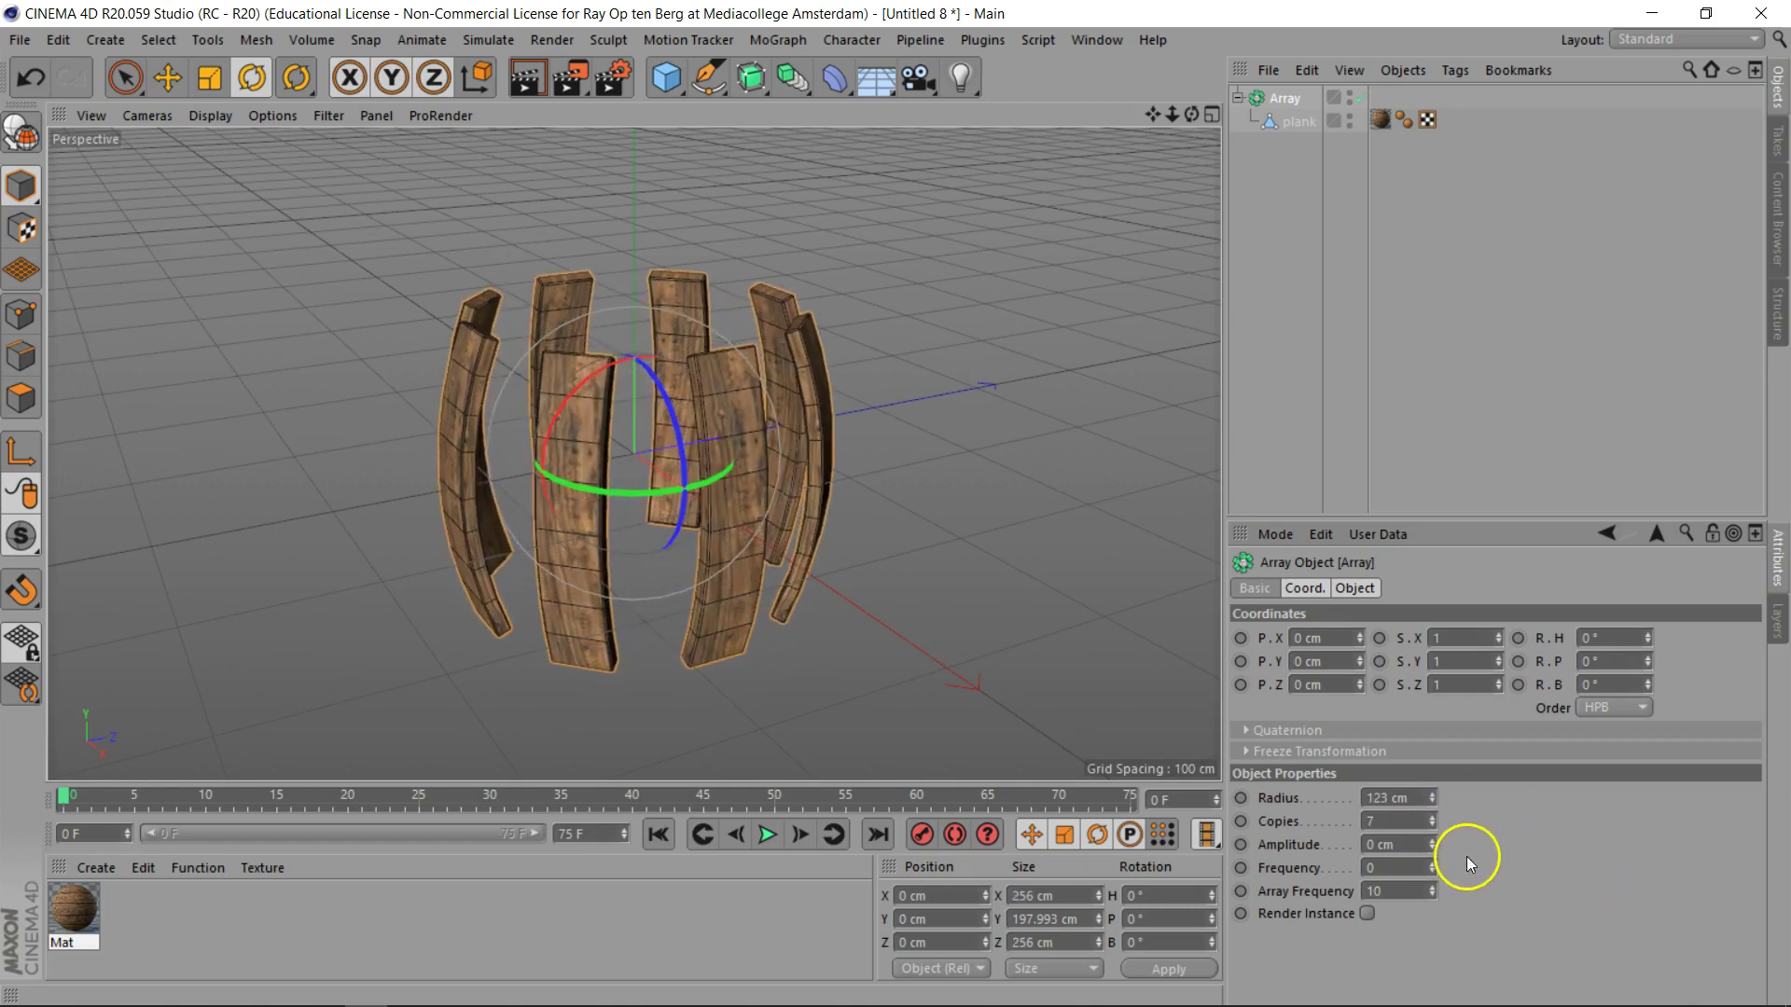
pyautogui.click(1431, 818)
pyautogui.click(1431, 818)
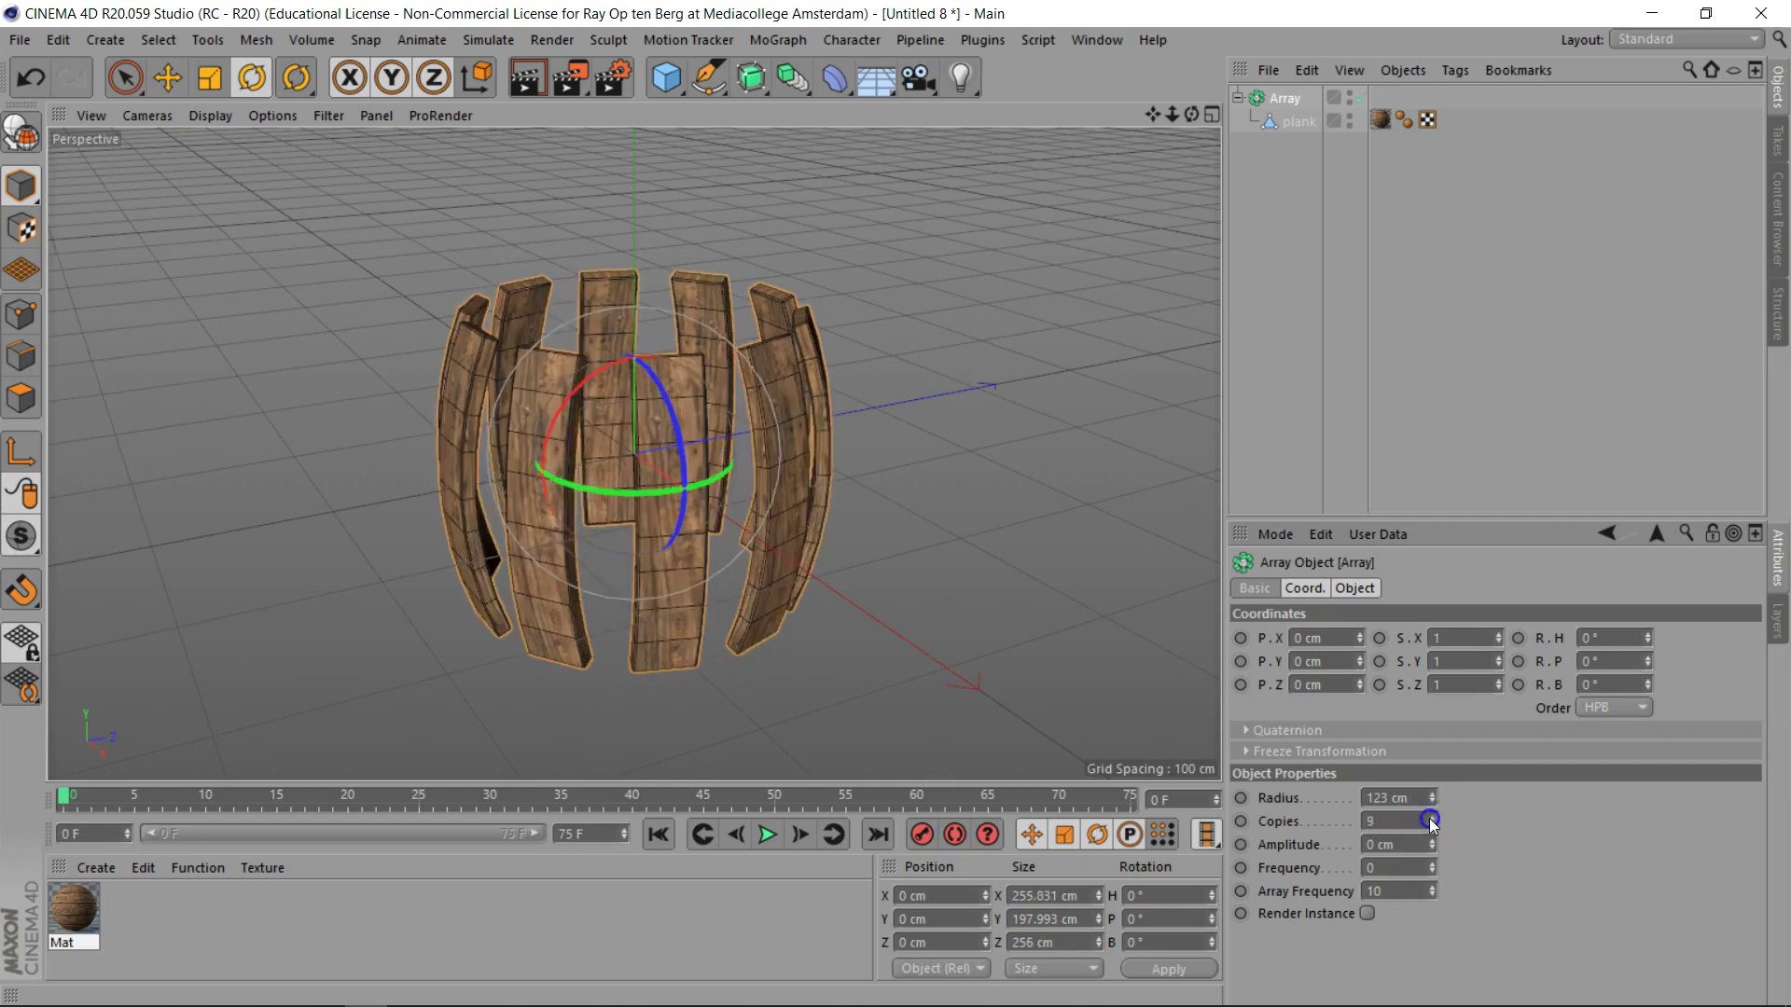
pyautogui.click(1431, 818)
pyautogui.click(1430, 818)
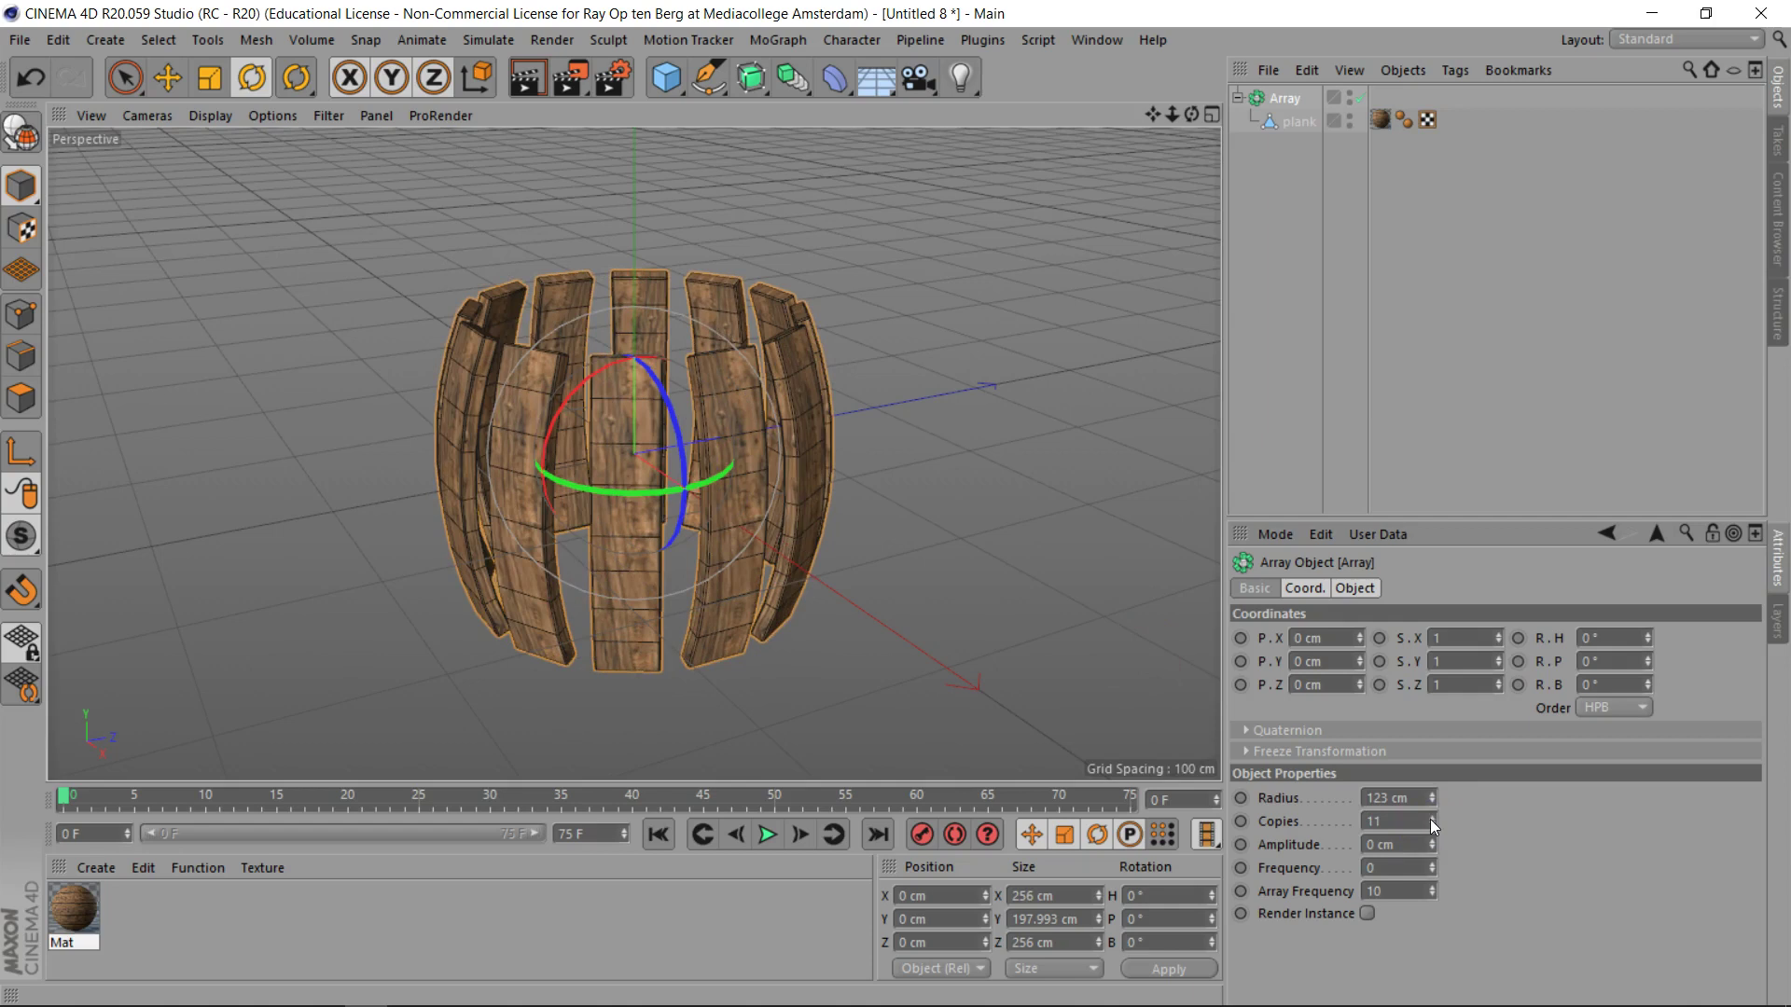
pyautogui.click(1430, 818)
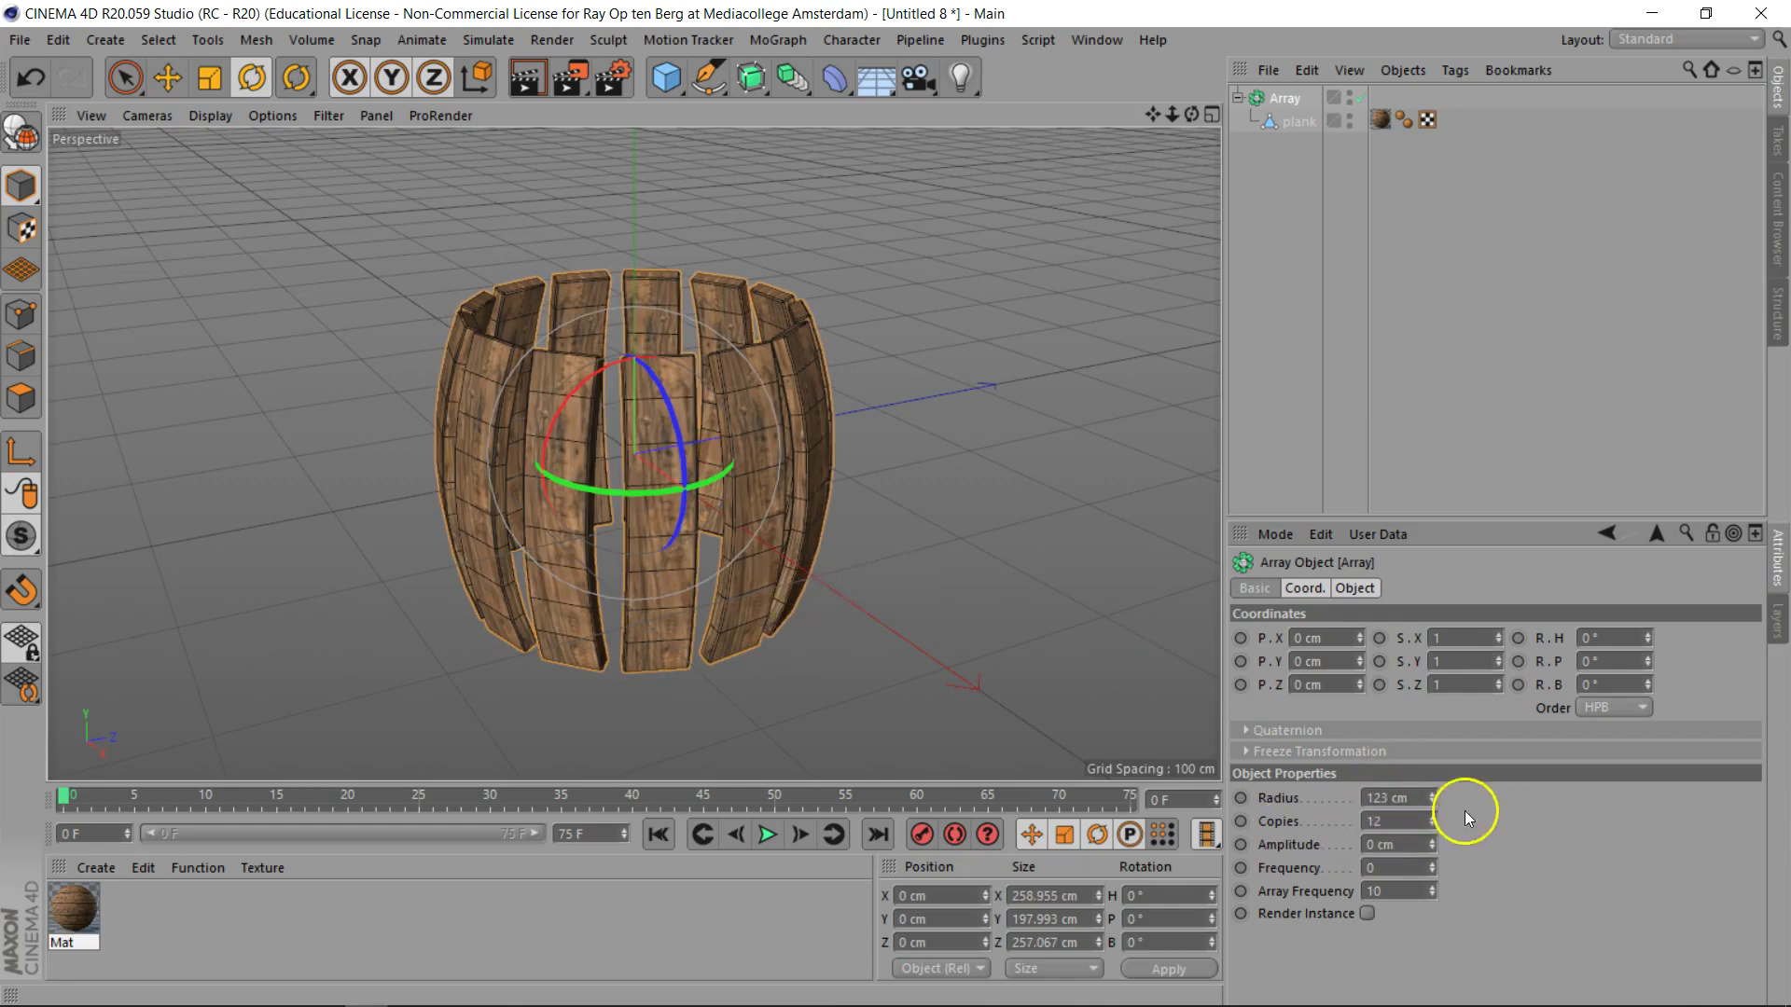
pyautogui.moveTo(1433, 802); pyautogui.dragTo(1433, 803)
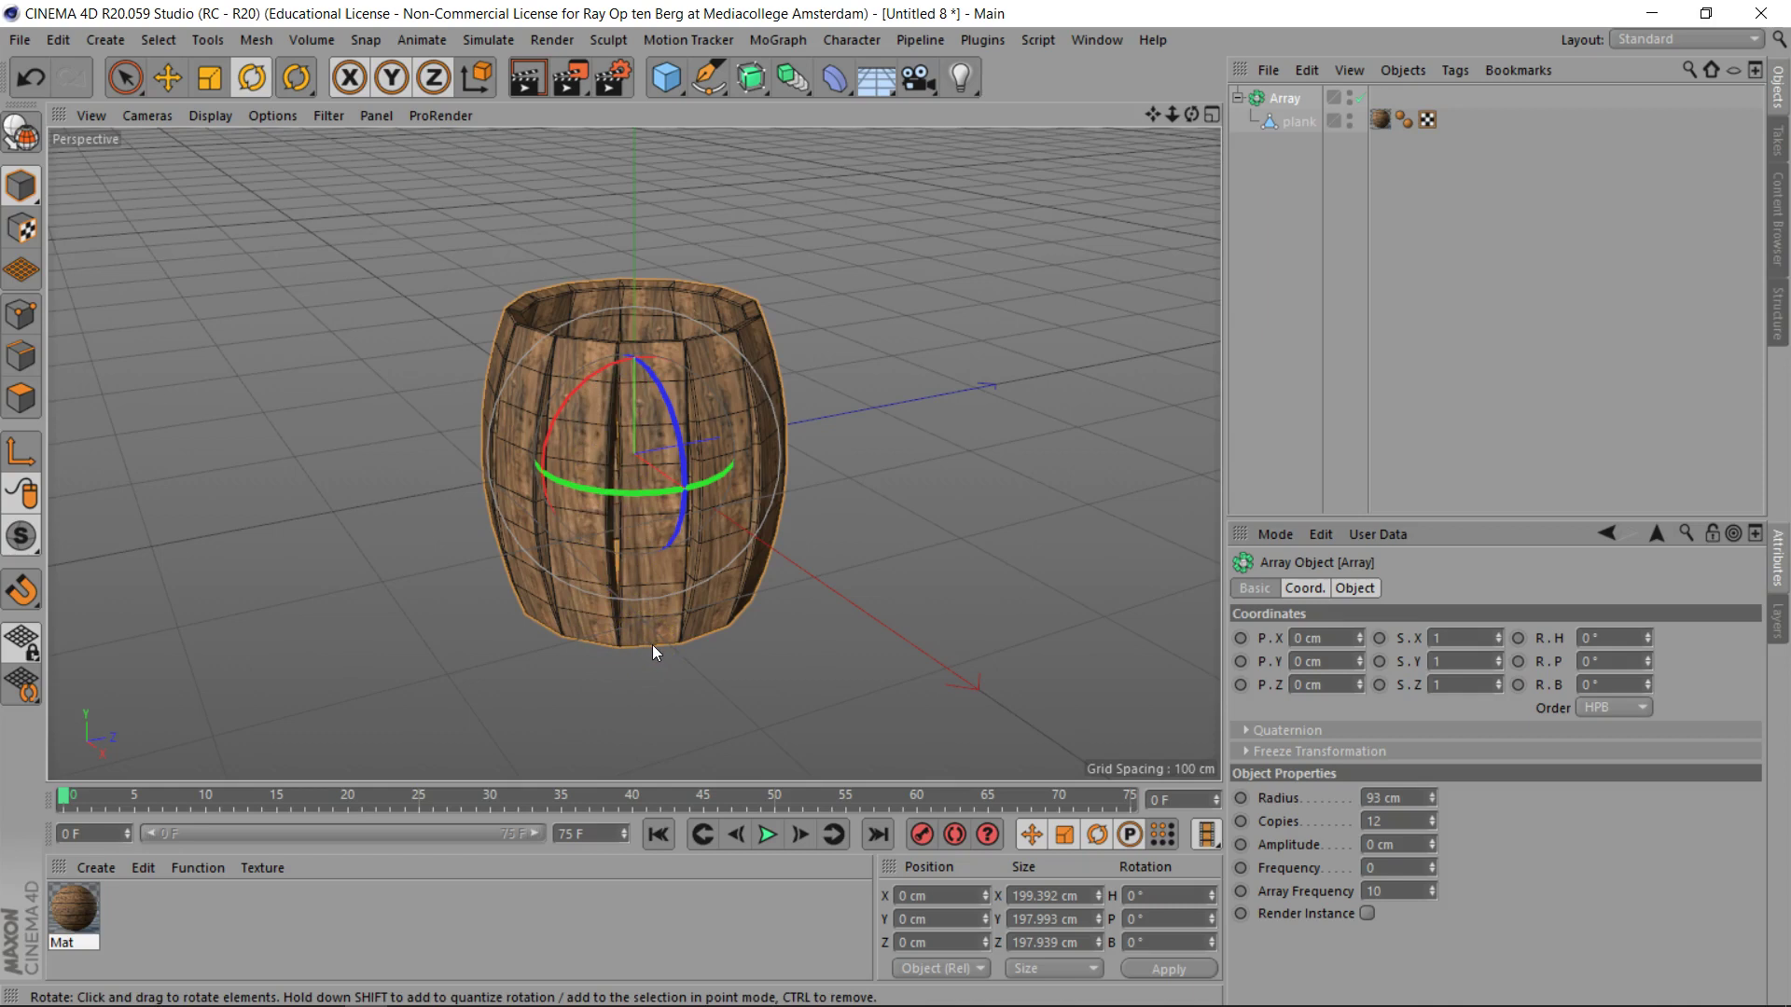
# Step: Take the plank out of the Array and parent a new Bulge deformer under it
pyautogui.moveTo(1302, 121); pyautogui.dragTo(1298, 151)
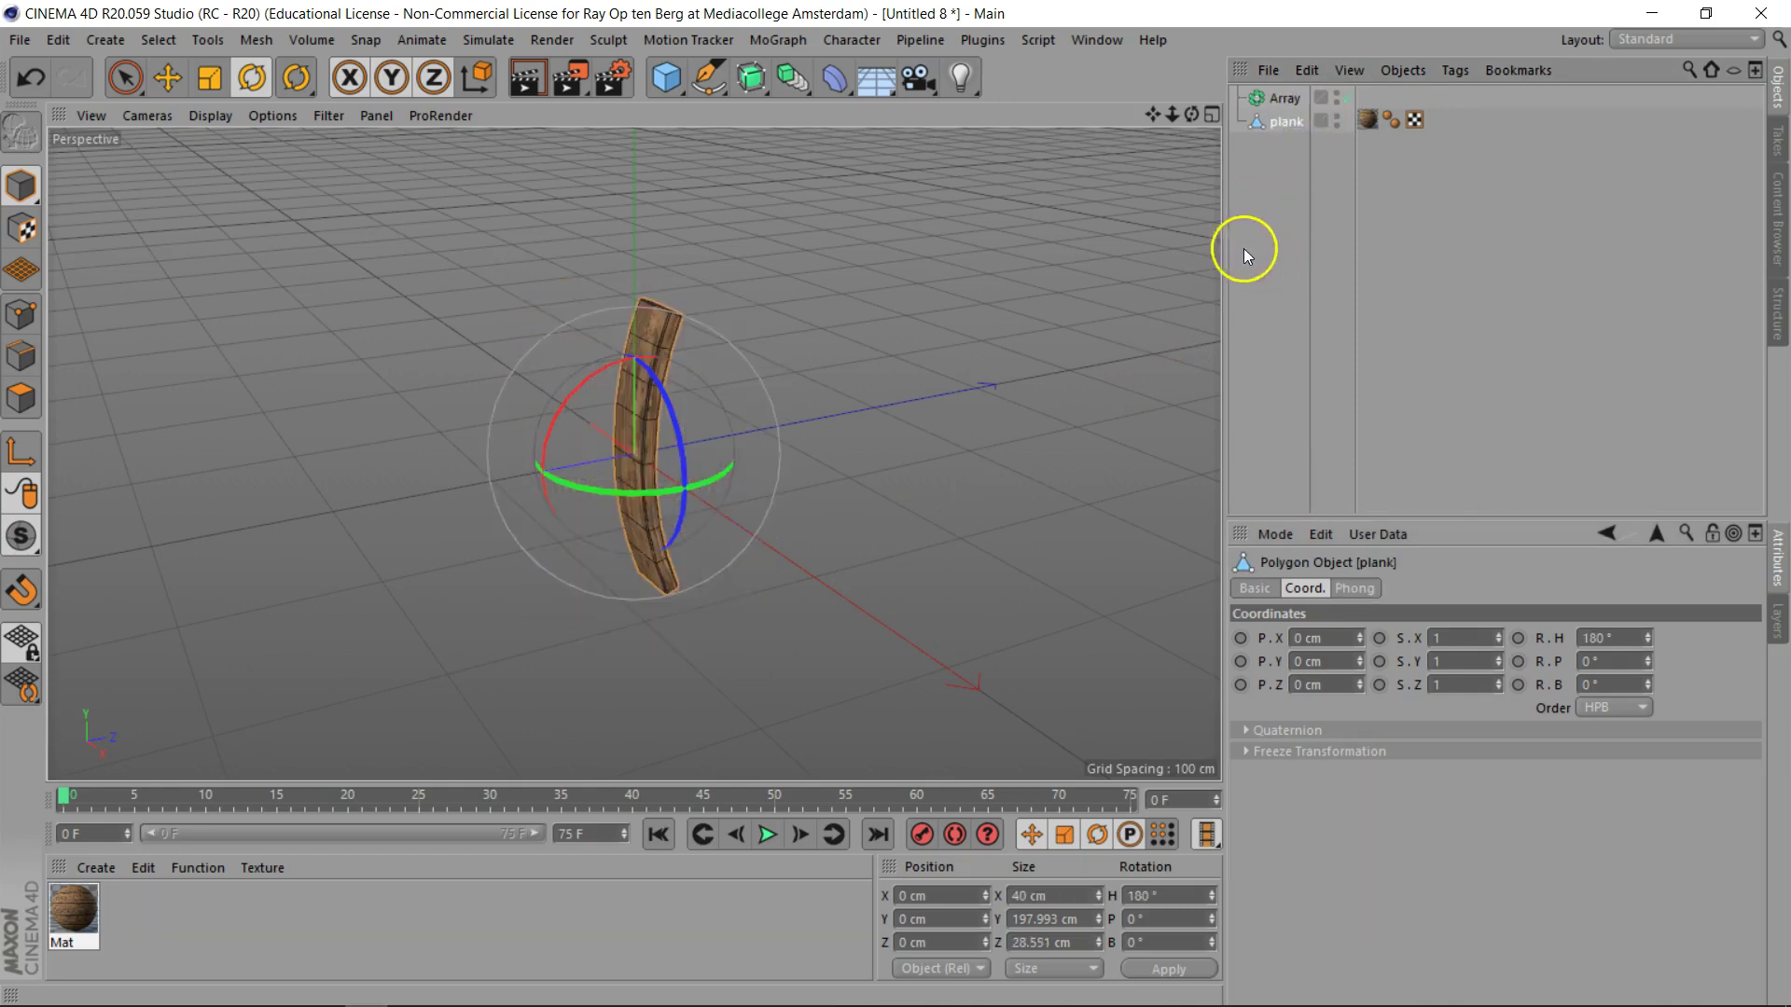
pyautogui.click(834, 80)
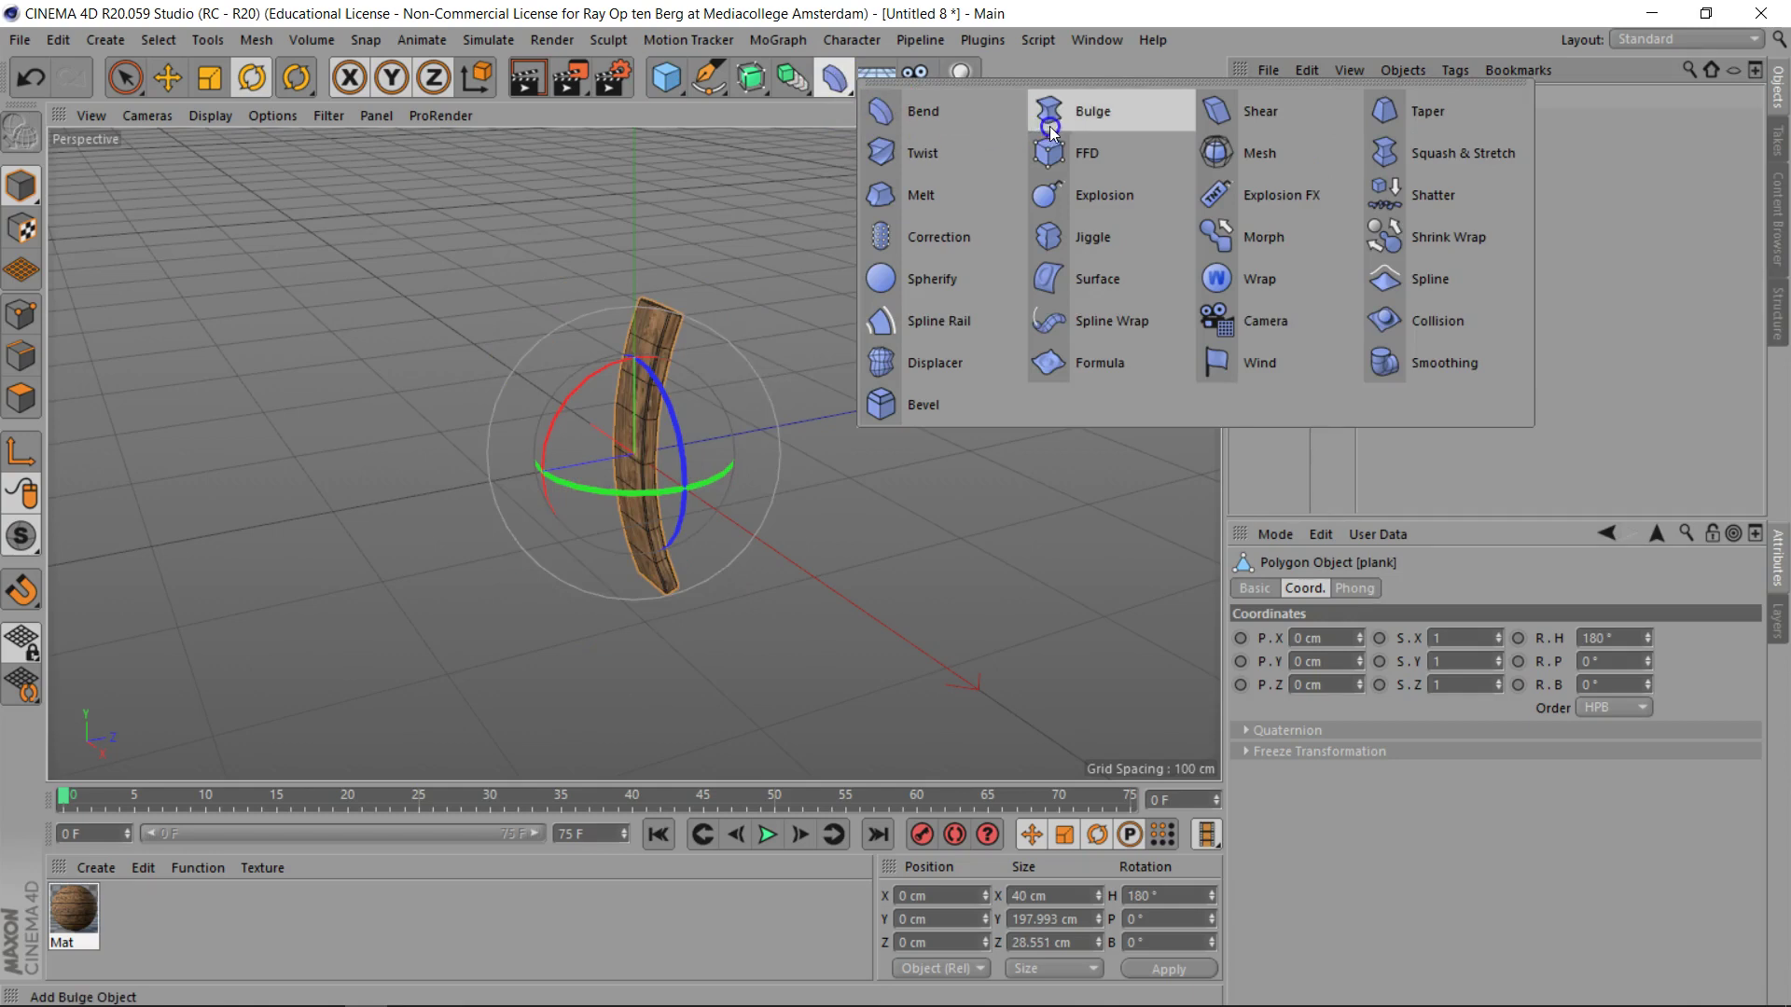
pyautogui.click(1084, 121)
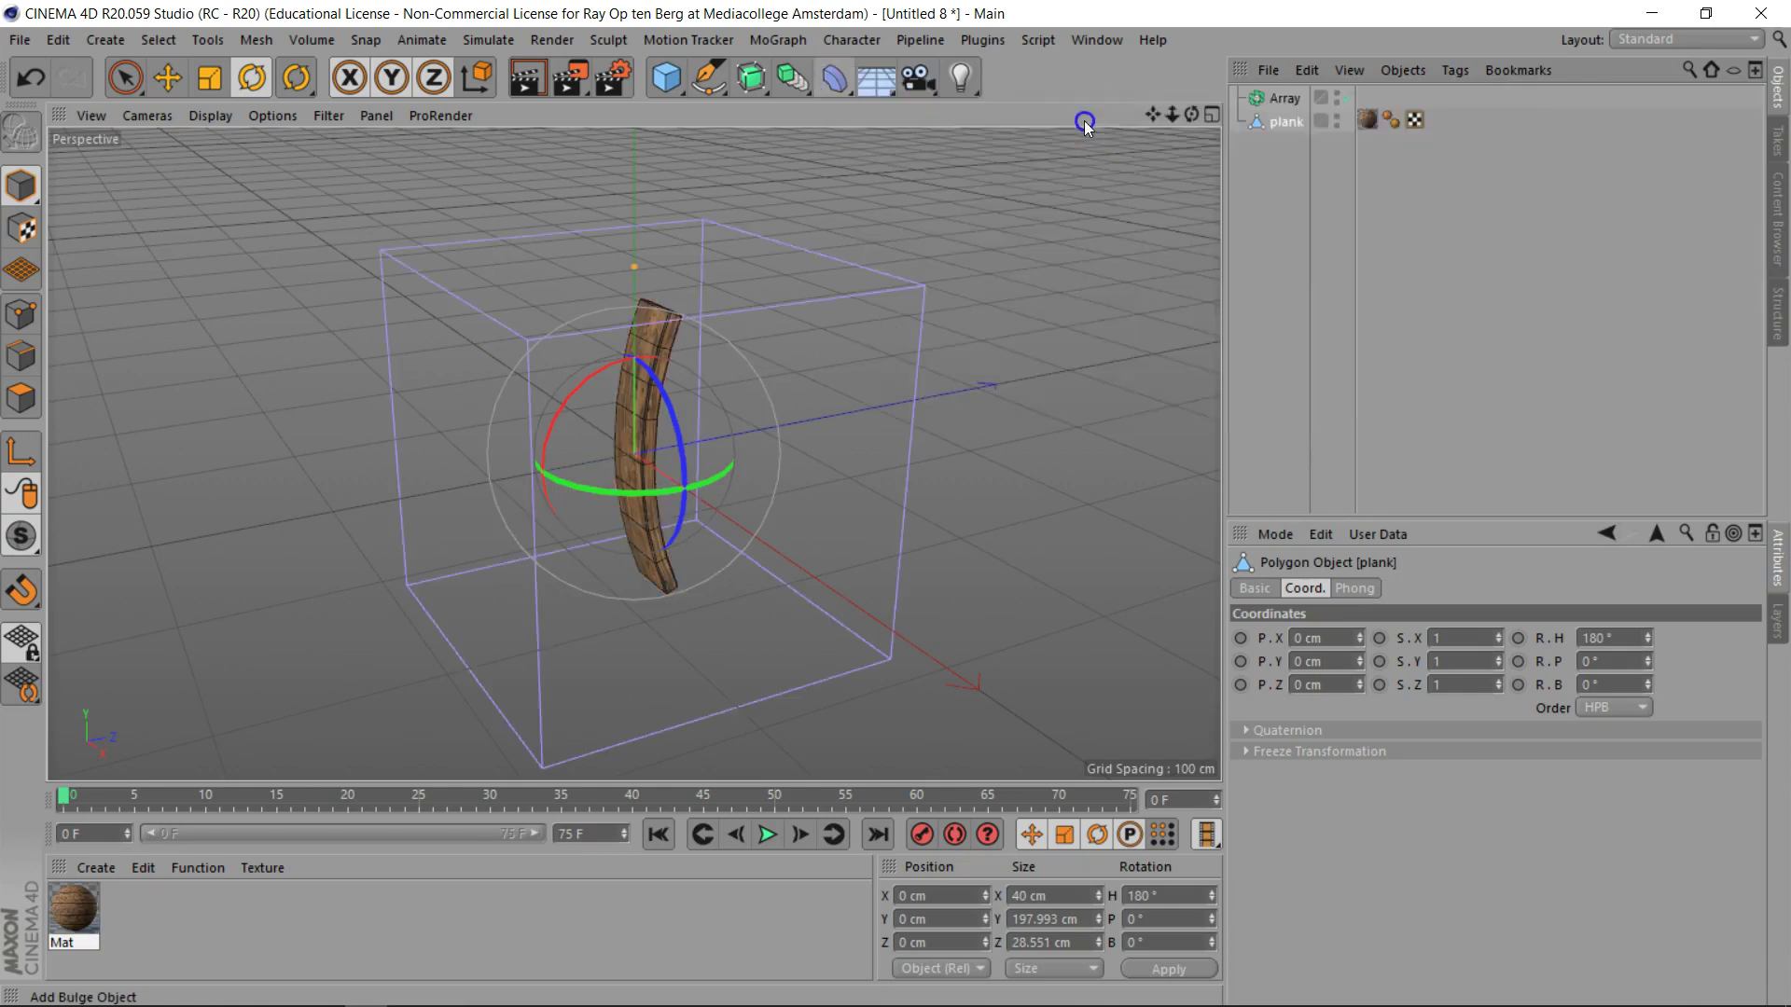
pyautogui.moveTo(1290, 110); pyautogui.dragTo(1284, 145)
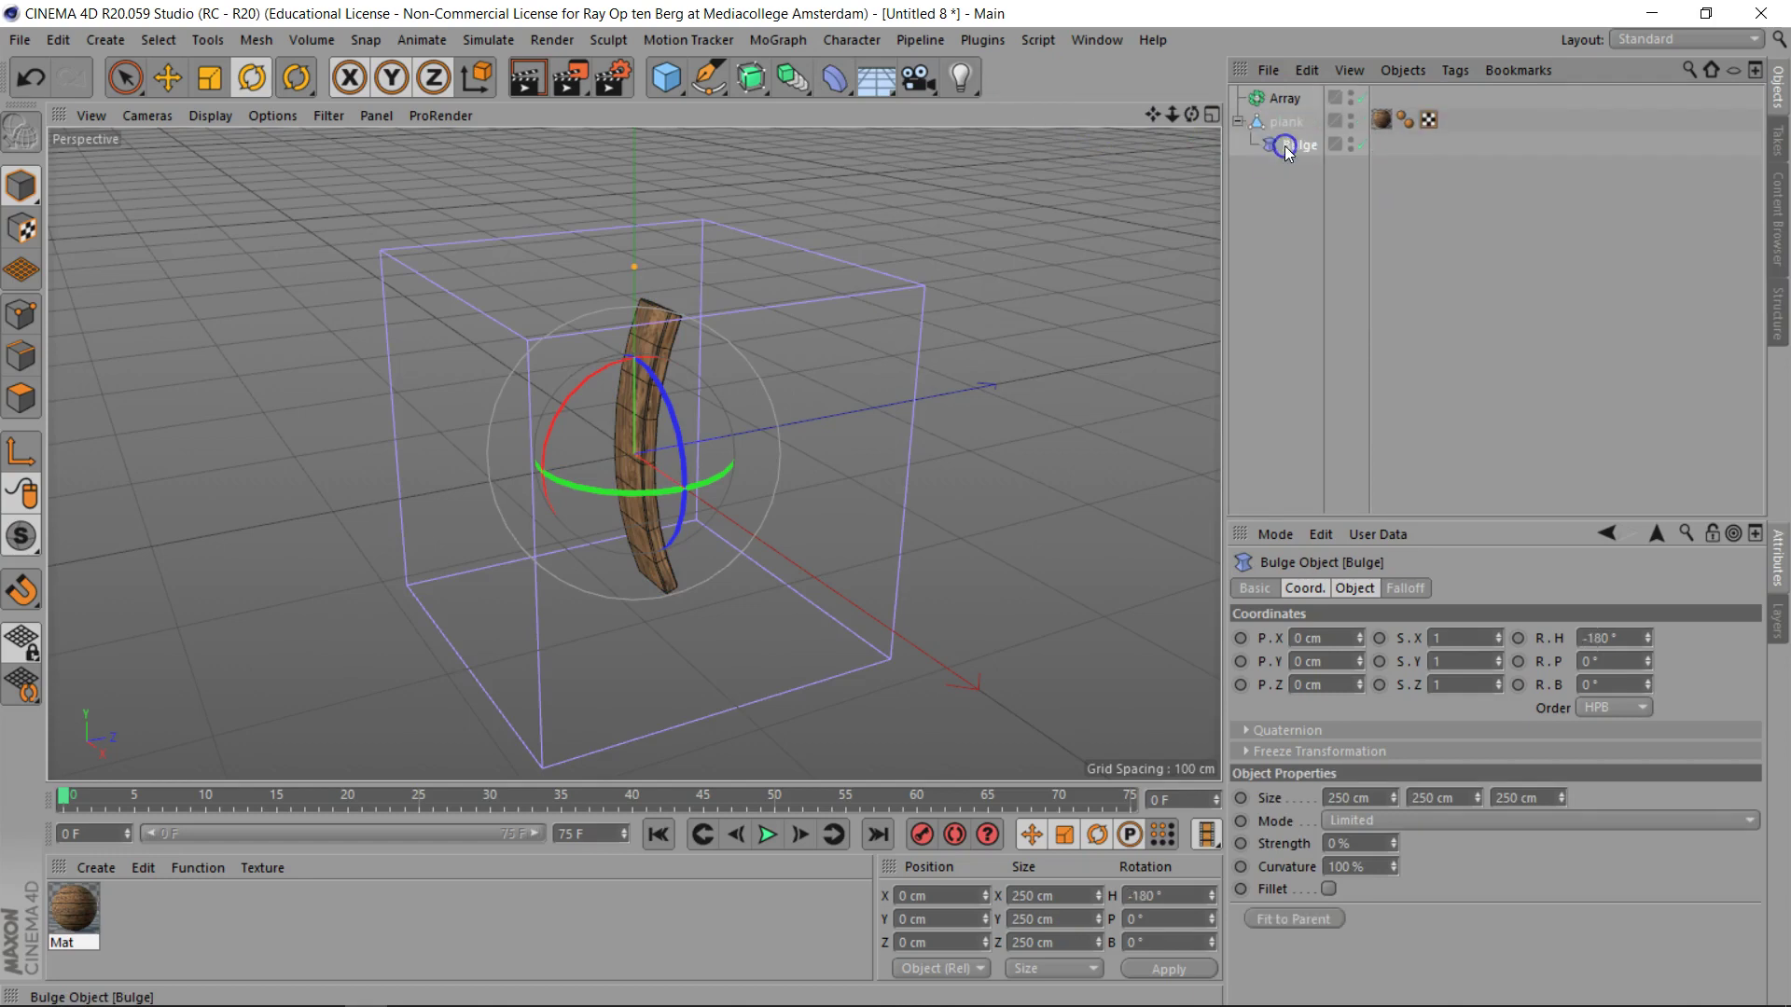
# Step: Fit the Bulge to the plank at 32% strength and return the plank under the Array
pyautogui.click(1330, 916)
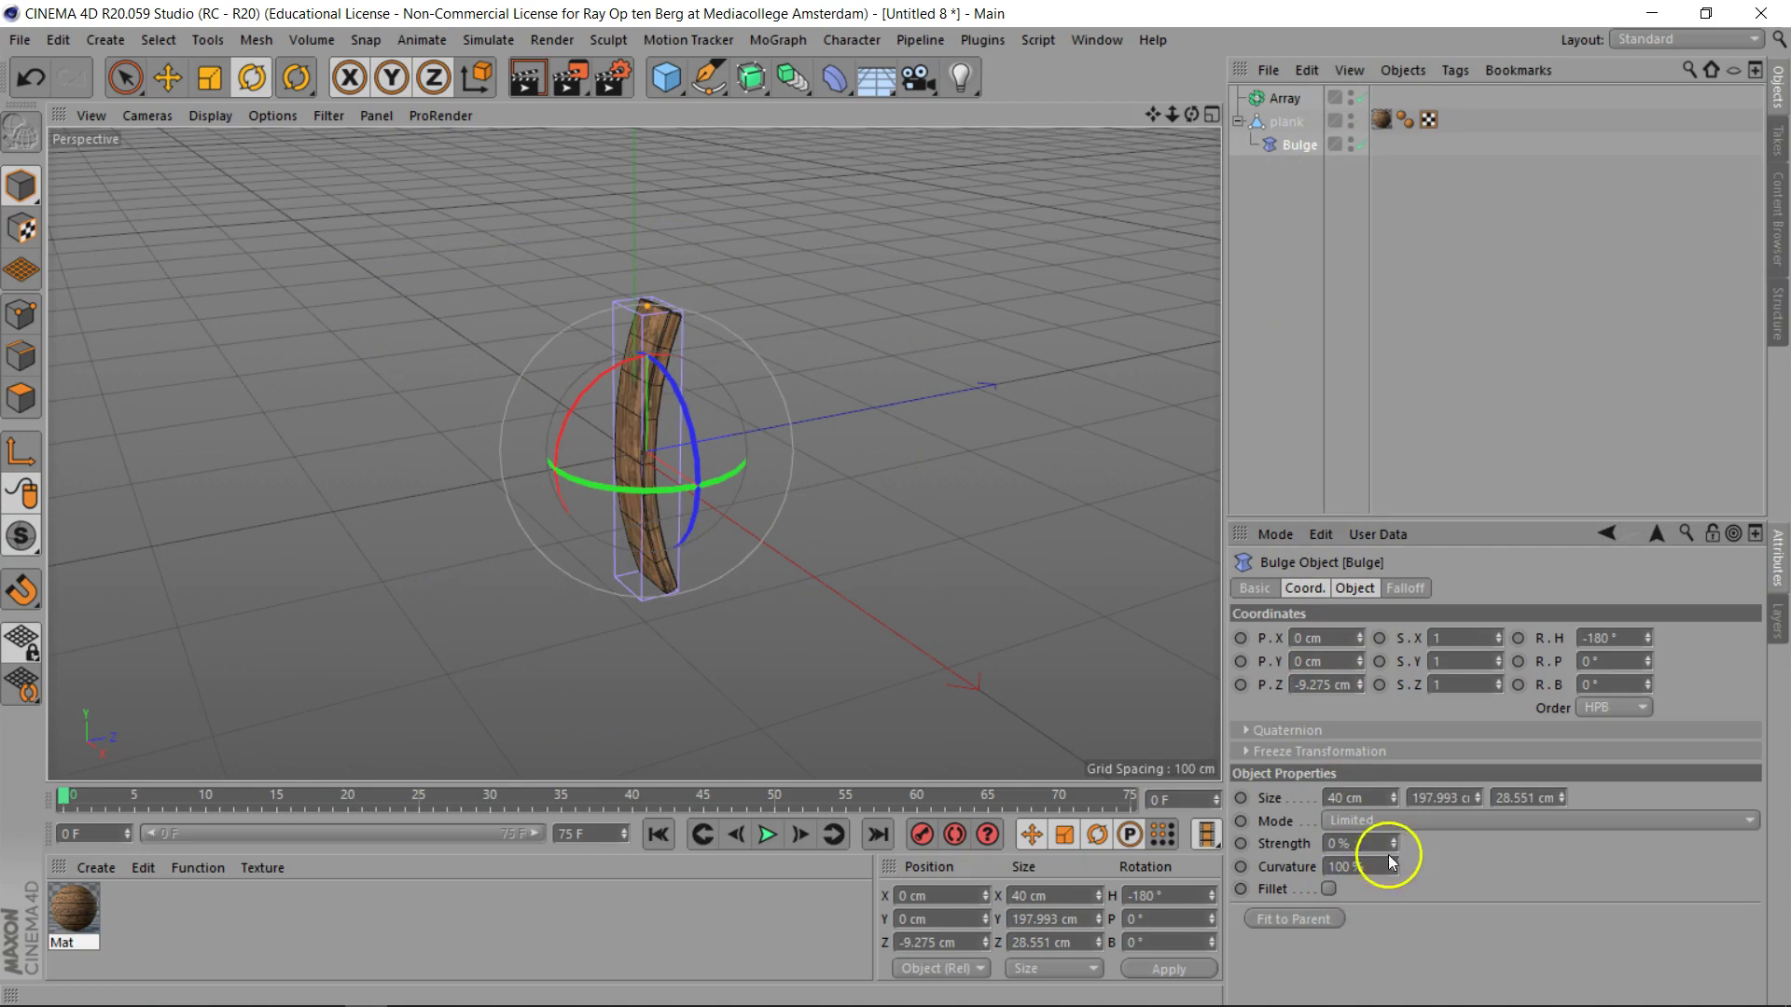
pyautogui.moveTo(1389, 838); pyautogui.dragTo(1389, 842)
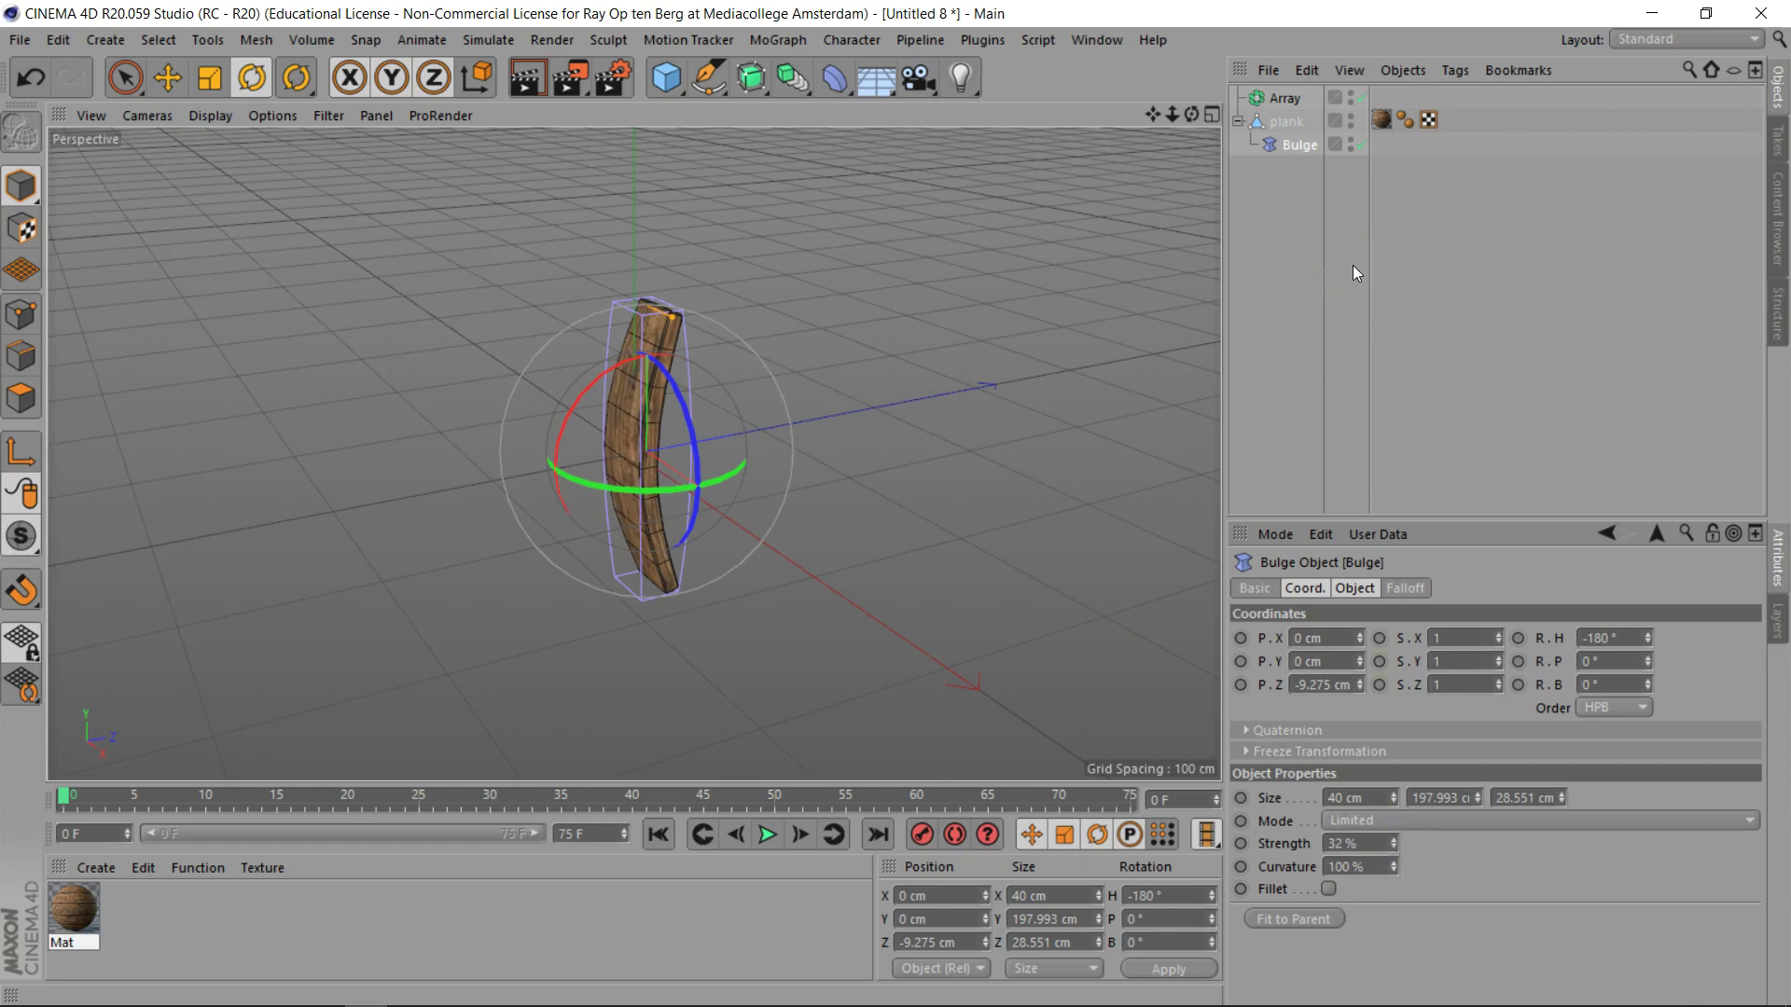
pyautogui.moveTo(1319, 82); pyautogui.dragTo(1284, 119)
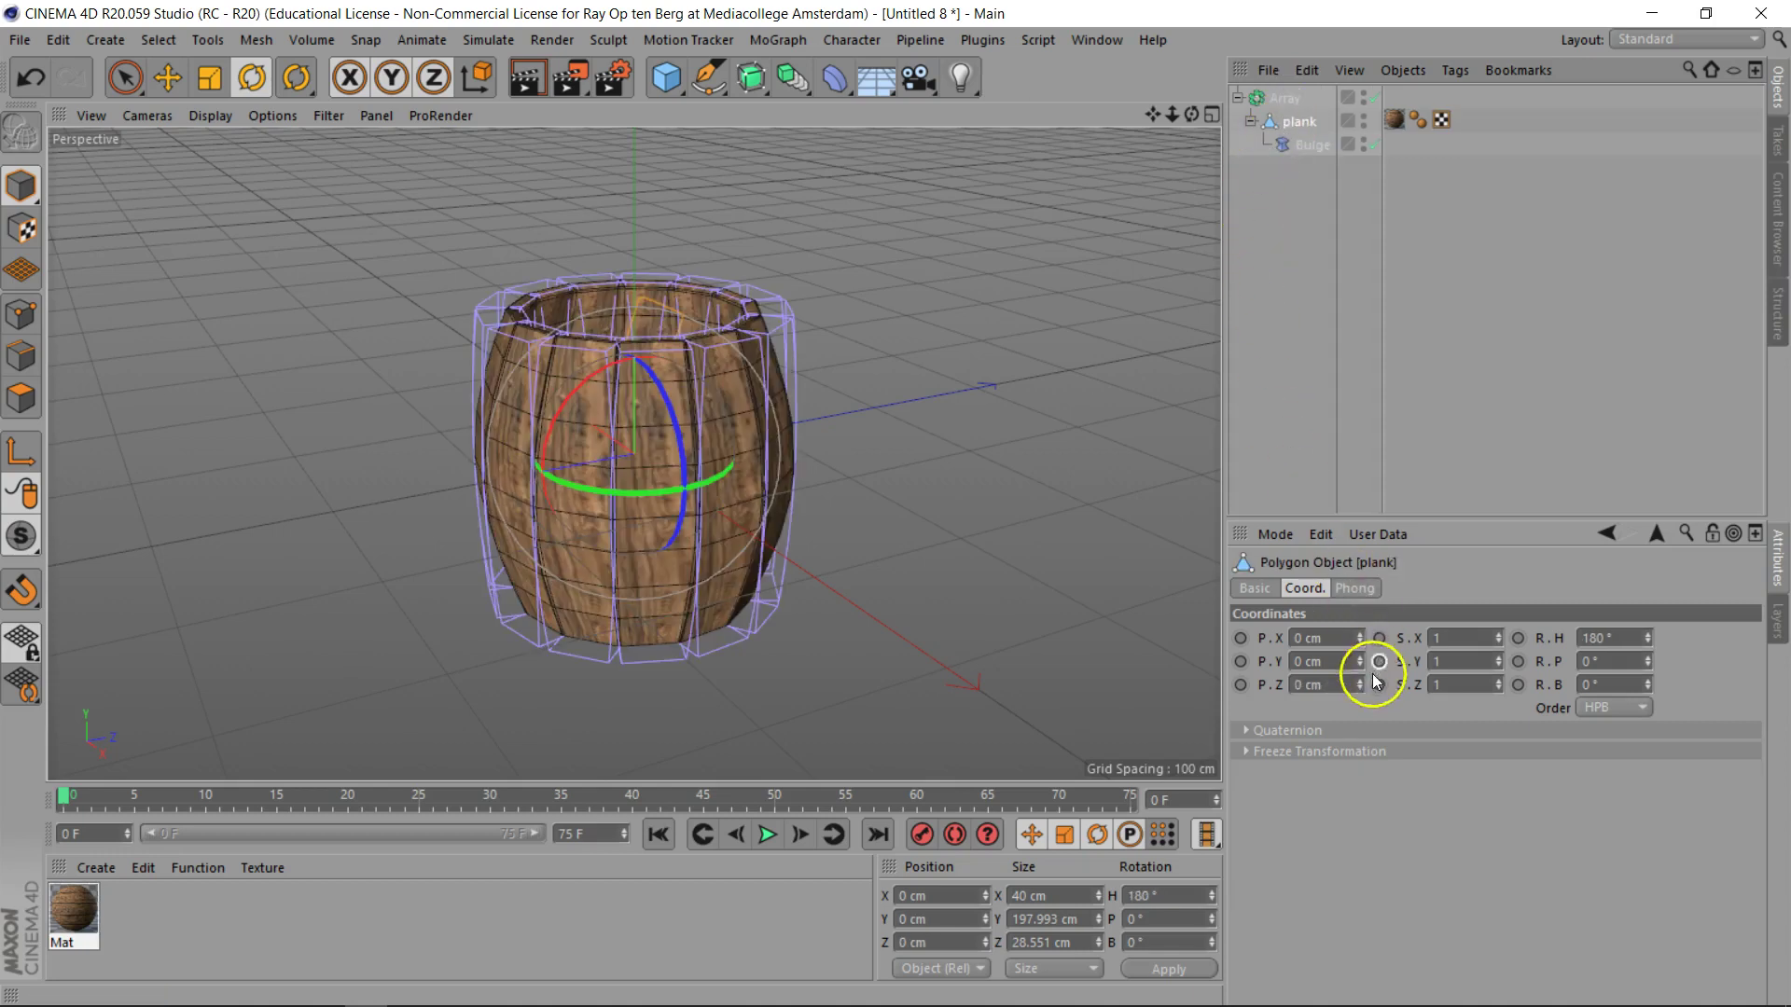
# Step: Lower the Bulge deformer's Strength to 28%
pyautogui.click(1299, 143)
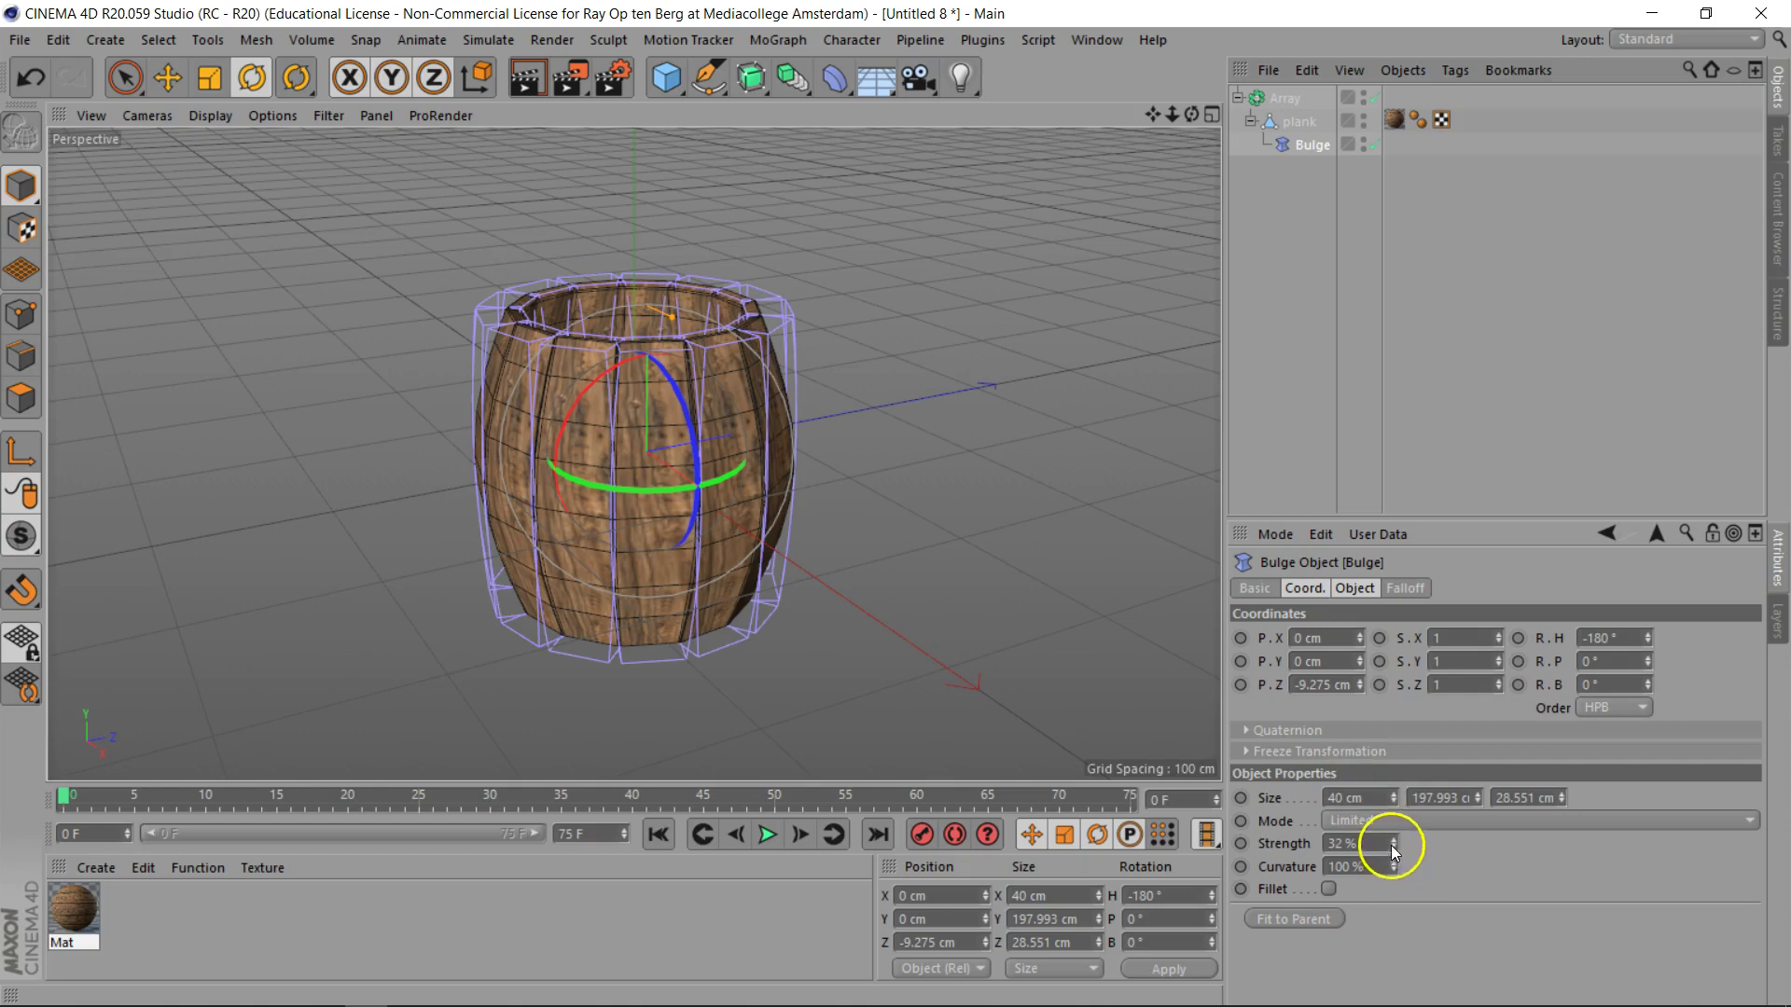
pyautogui.scroll(5, 552, 439)
pyautogui.scroll(3, 560, 446)
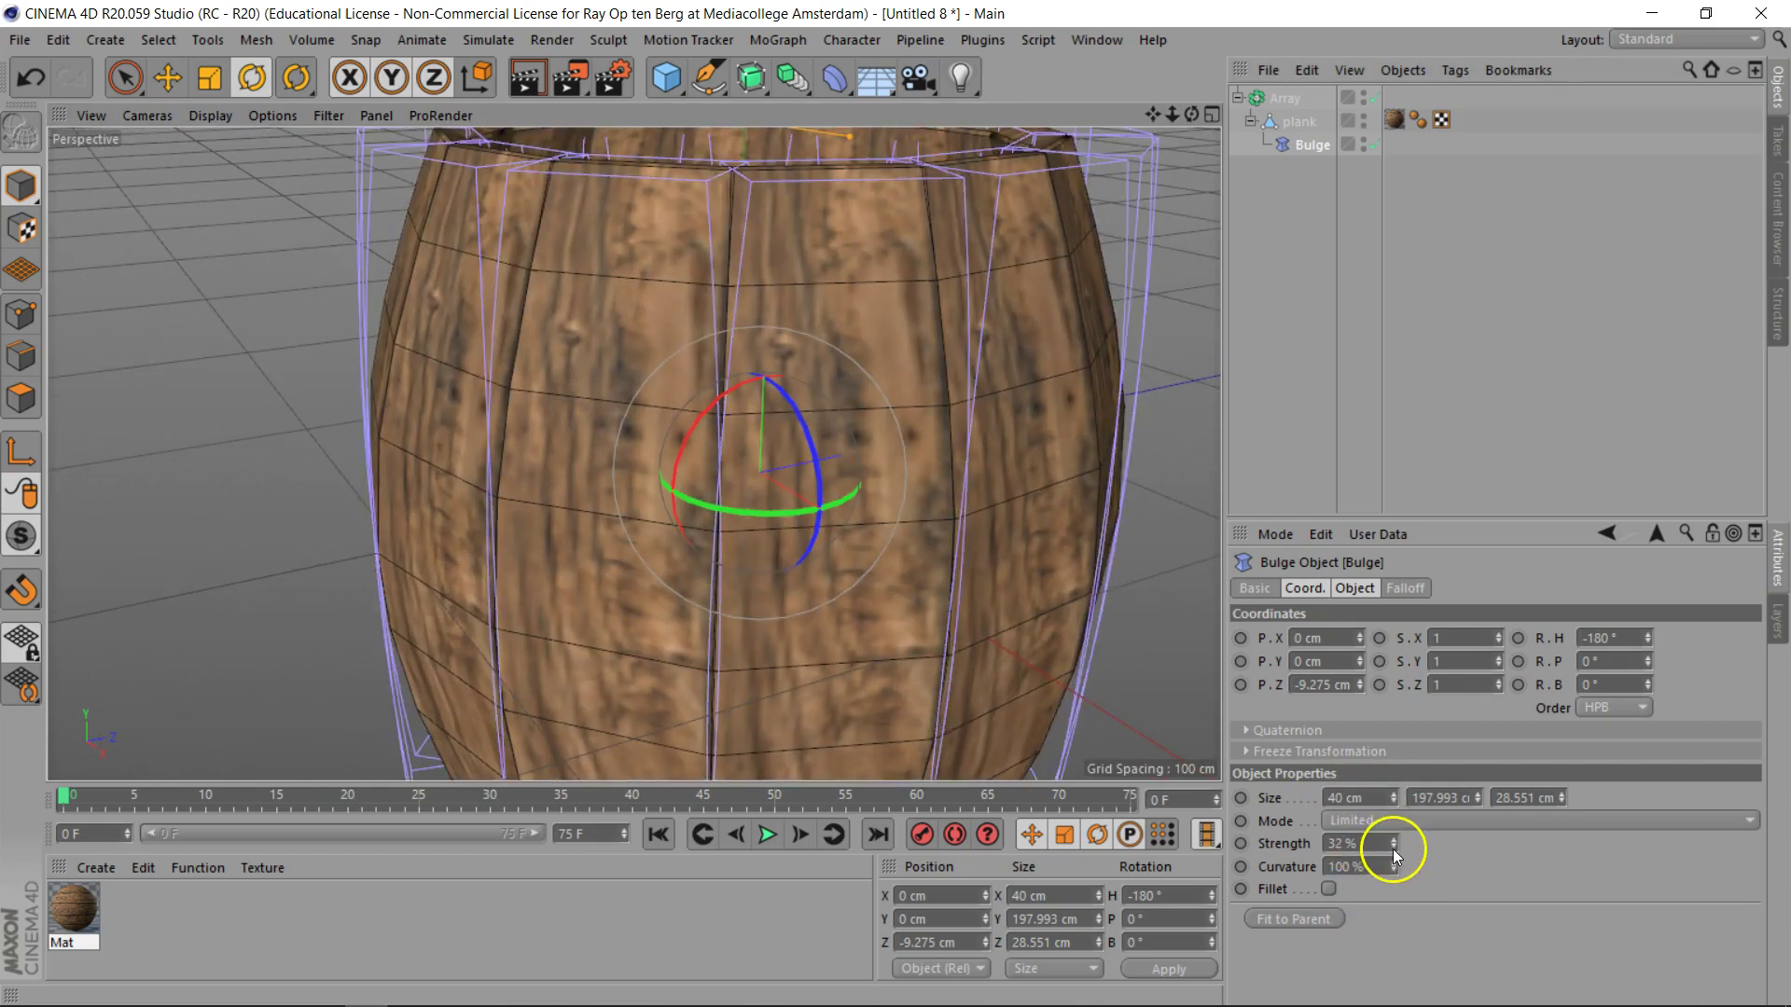
pyautogui.moveTo(1392, 849); pyautogui.dragTo(1393, 849)
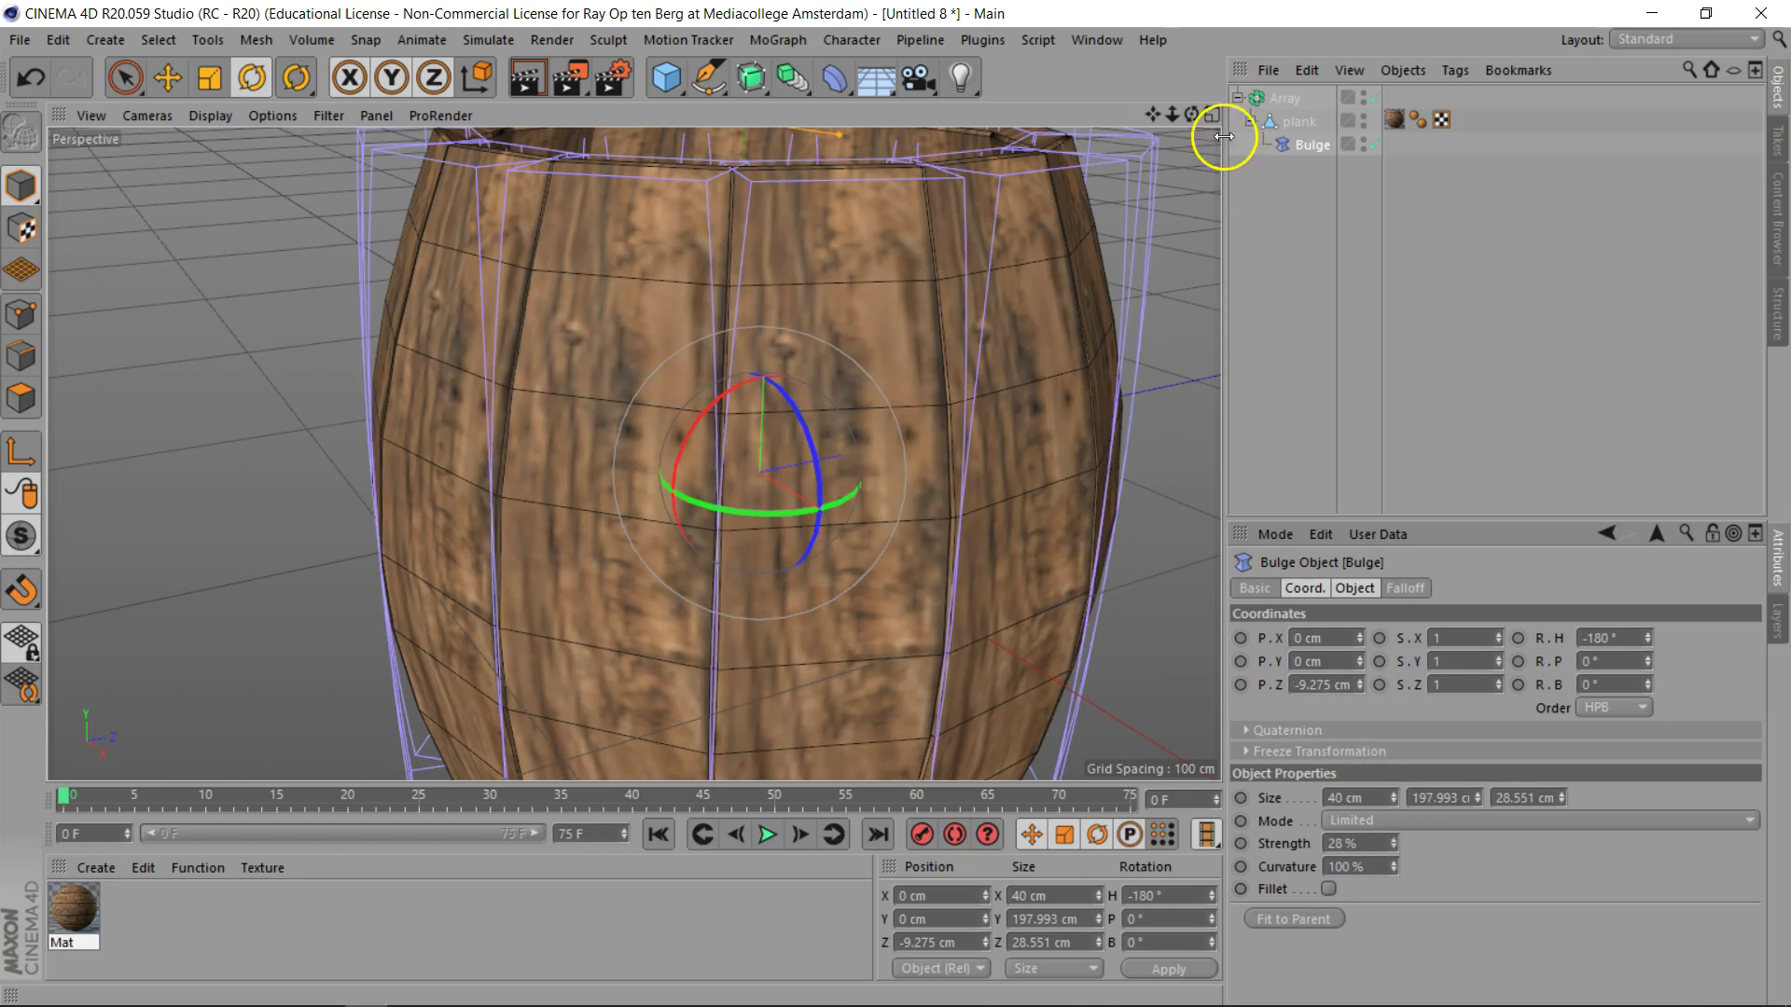
# Step: Orbit the view to inspect the barrel from below, above and the side
pyautogui.moveTo(1190, 114); pyautogui.dragTo(896, 504)
pyautogui.moveTo(1157, 110); pyautogui.dragTo(895, 503)
pyautogui.moveTo(1189, 116); pyautogui.dragTo(896, 503)
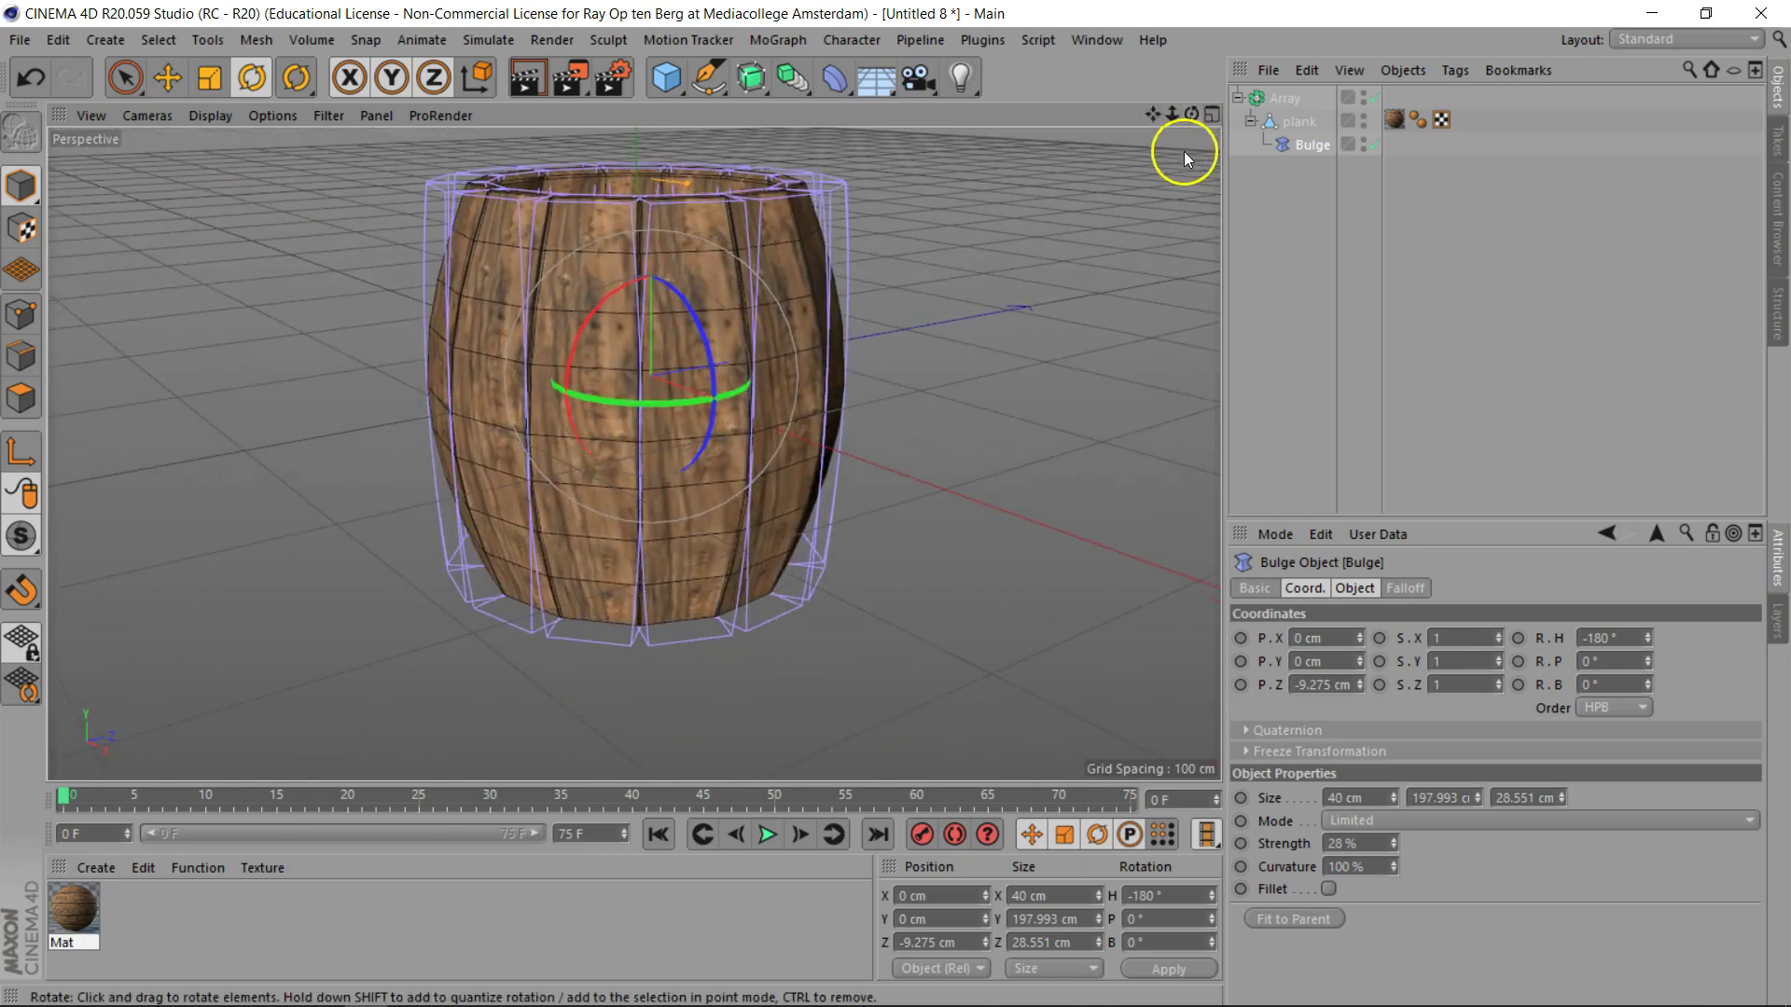